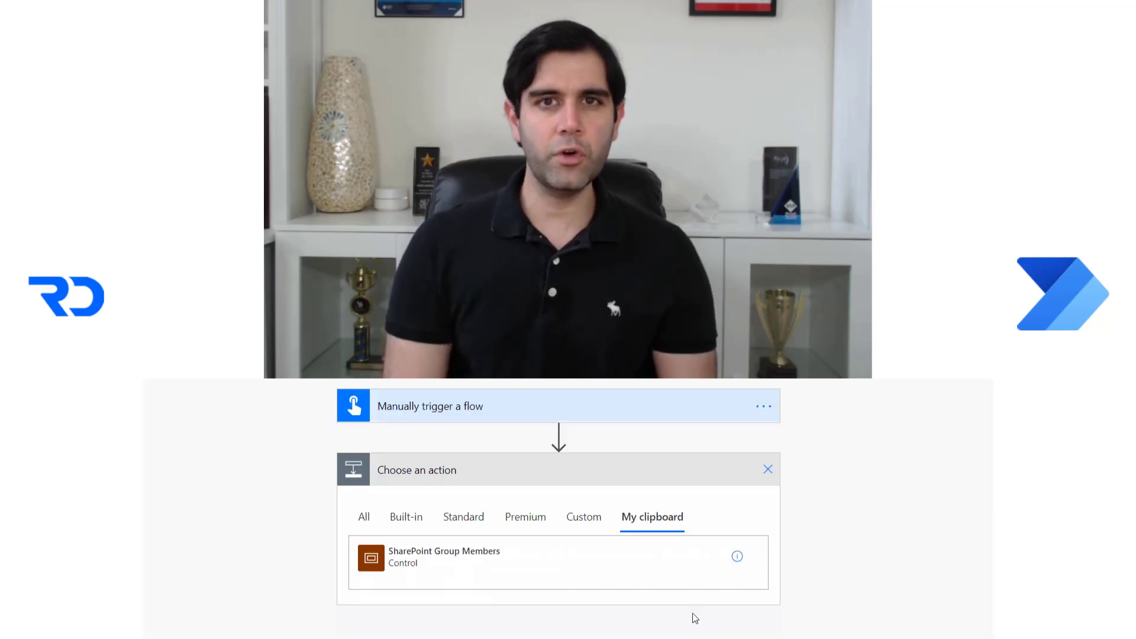
pyautogui.click(395, 566)
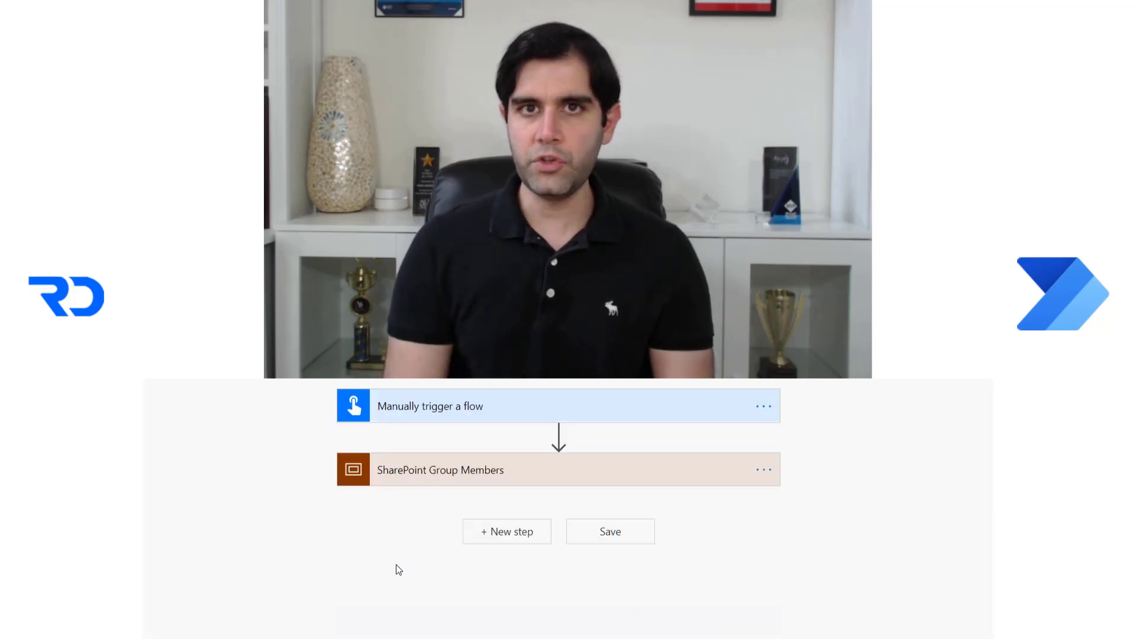
pyautogui.click(535, 471)
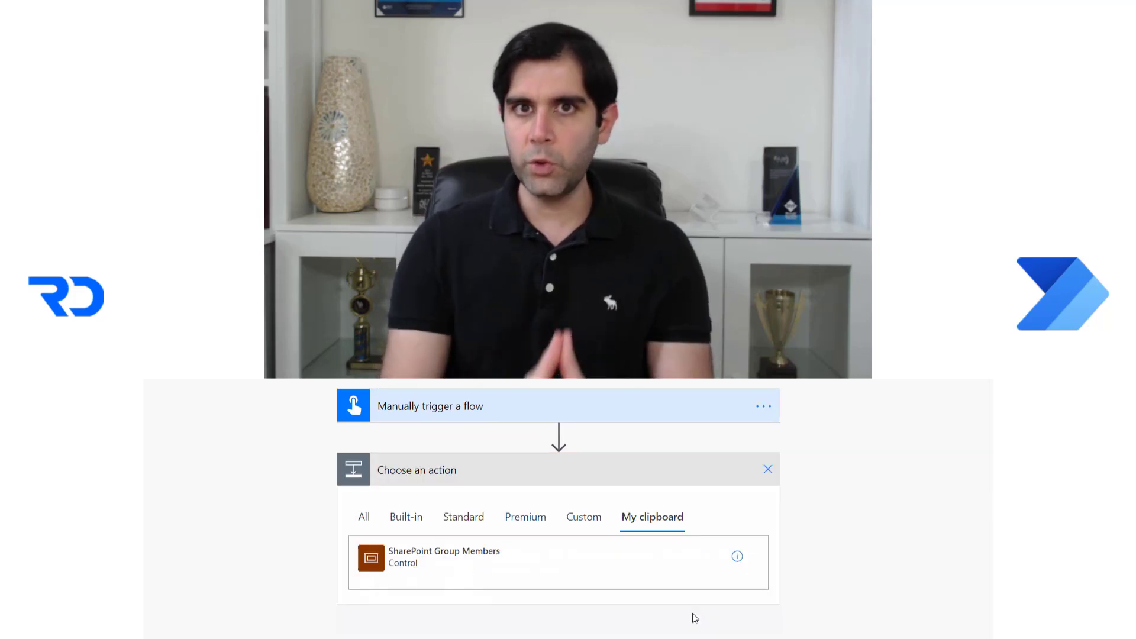
pyautogui.click(396, 568)
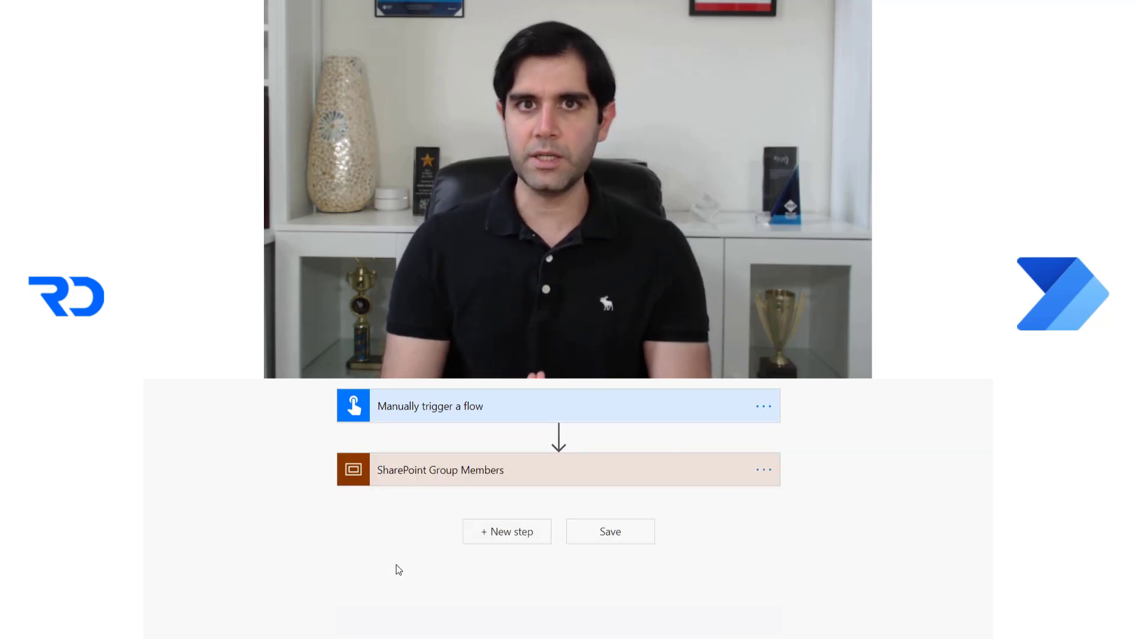
pyautogui.click(452, 482)
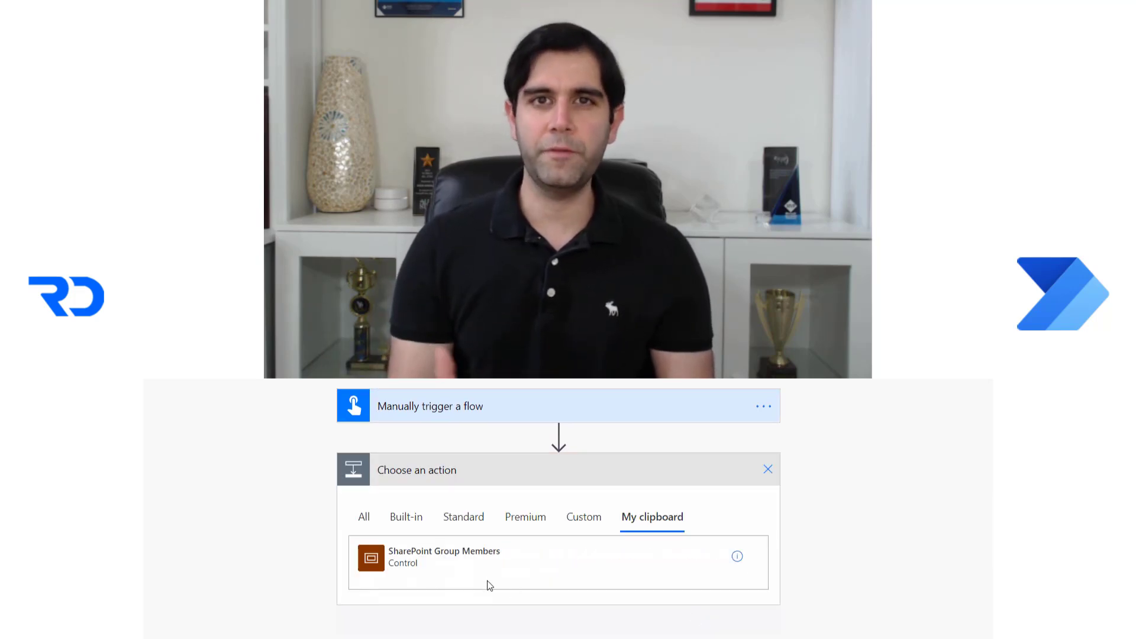
pyautogui.click(397, 568)
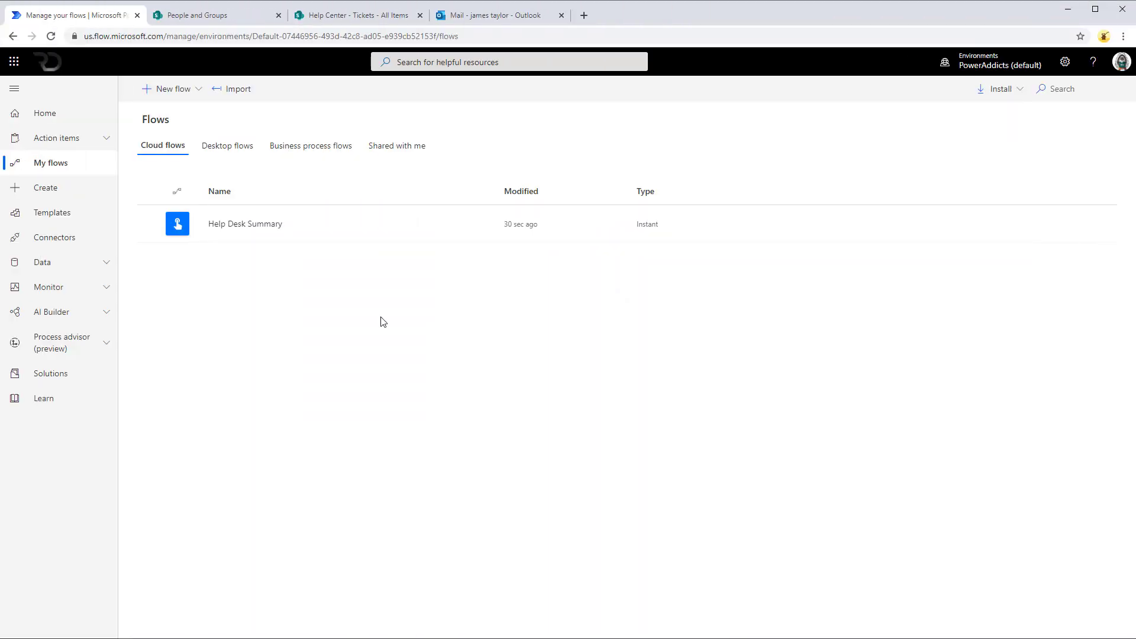
# - Open the Help Desk Summary flow and check its Get items action against the Tickets list on the Help Center SharePoint site
pyautogui.click(254, 230)
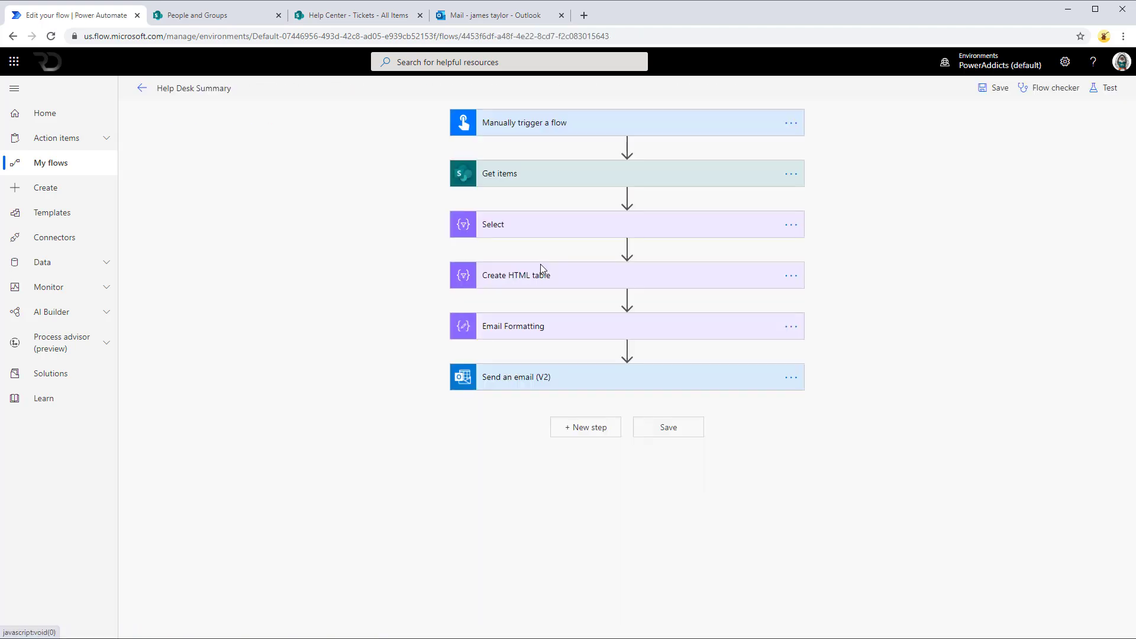
pyautogui.click(605, 178)
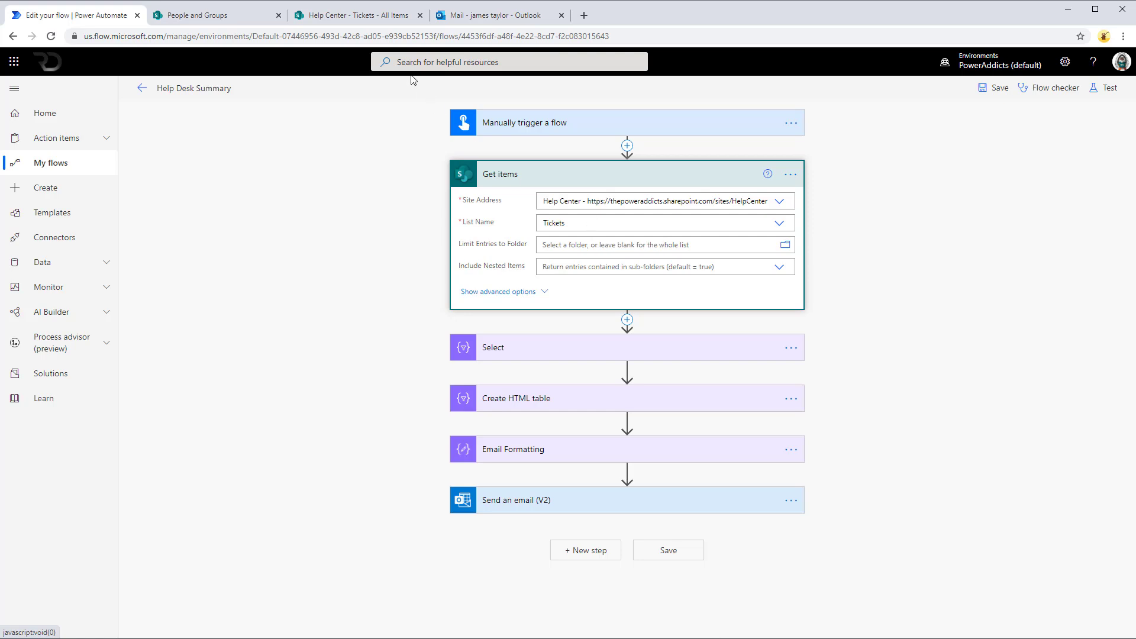
pyautogui.click(355, 15)
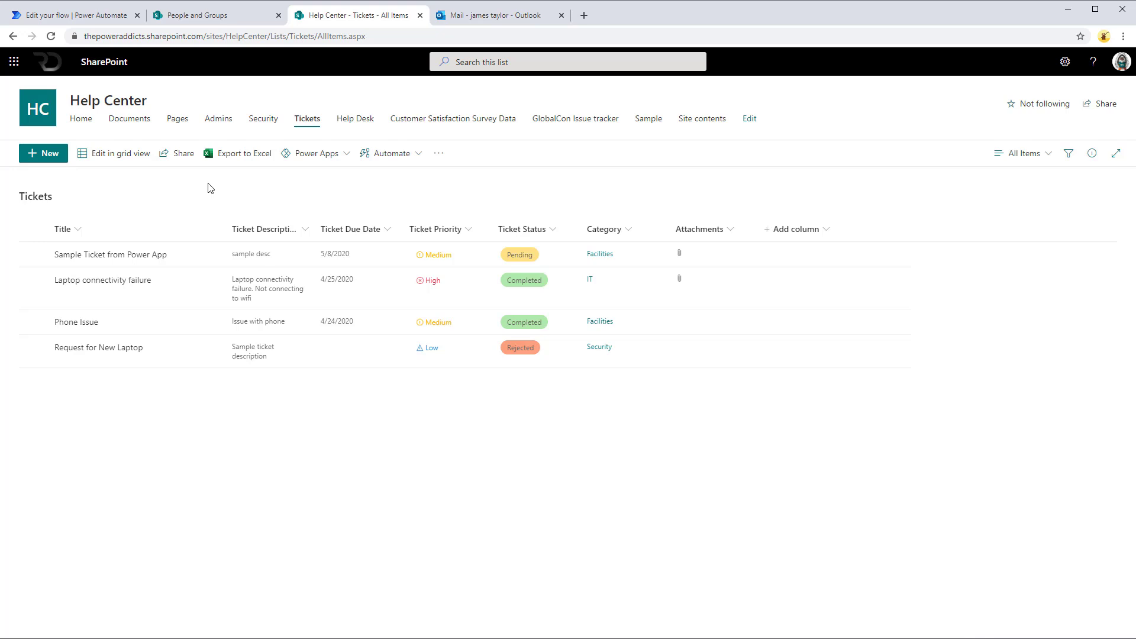
pyautogui.click(93, 18)
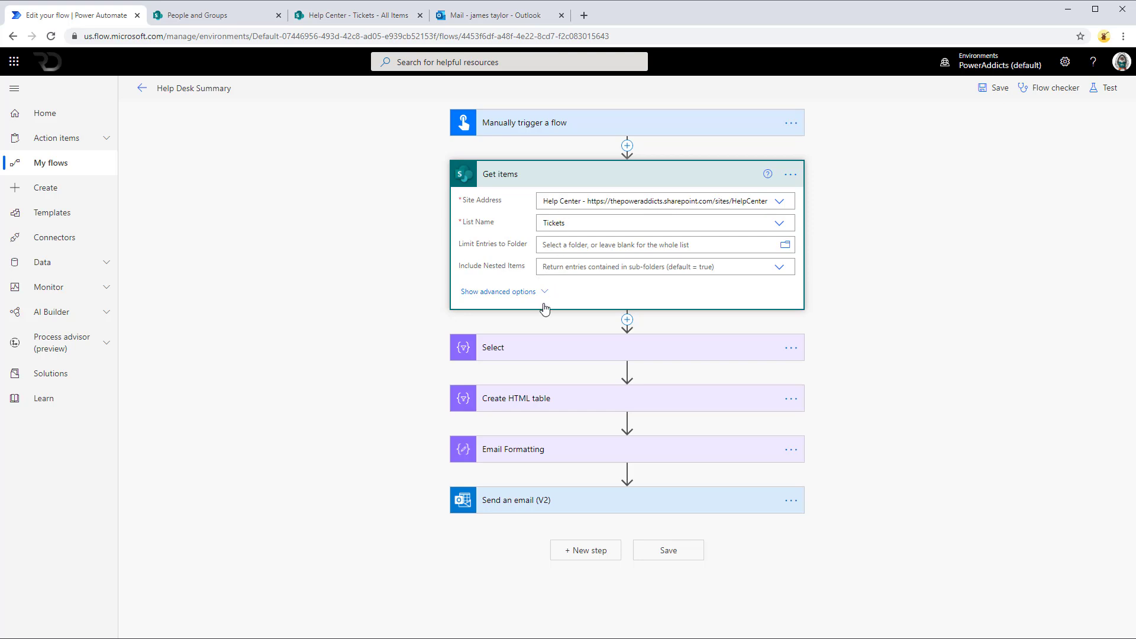
# - Review the configuration of the Select, Create HTML table, Email Formatting and Send an email (V2) actions
pyautogui.click(563, 347)
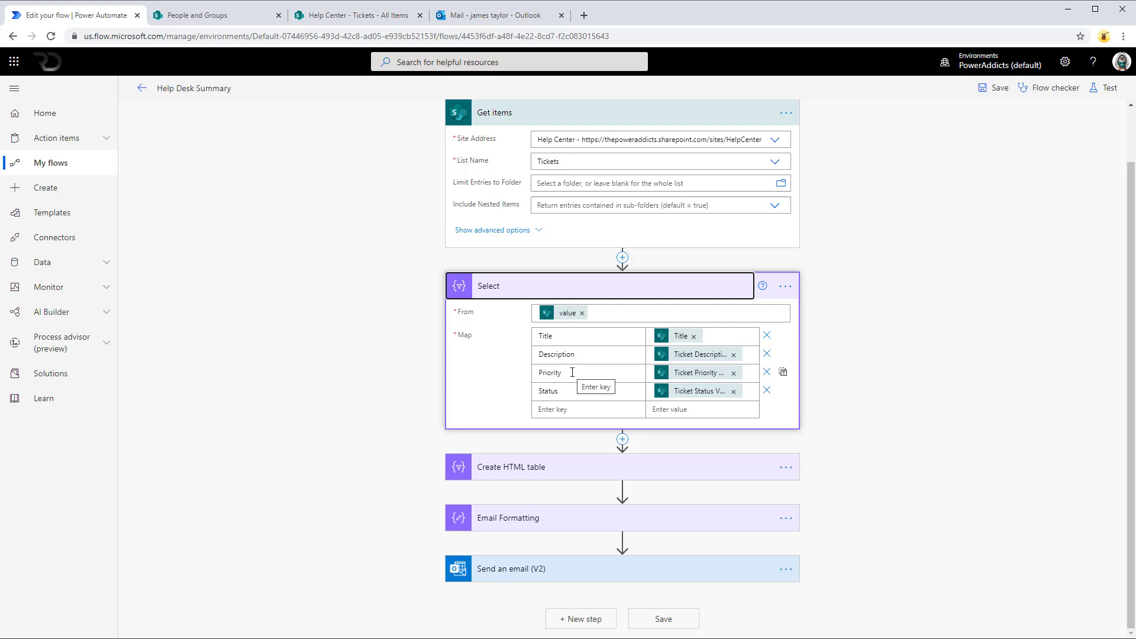
pyautogui.click(526, 469)
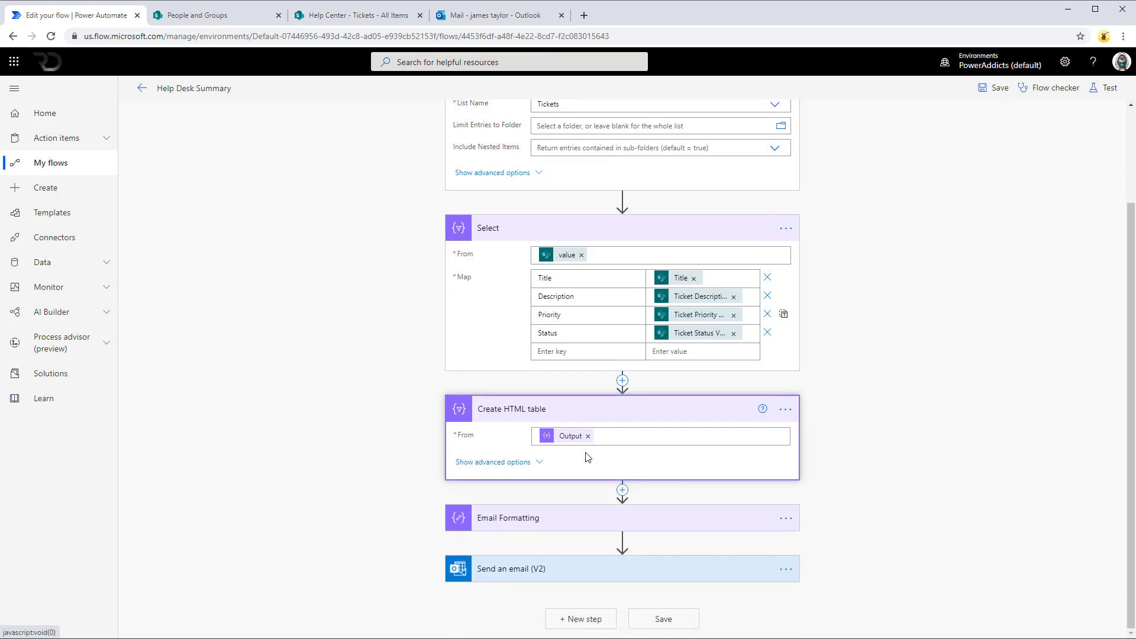
pyautogui.moveTo(577, 442)
pyautogui.click(551, 519)
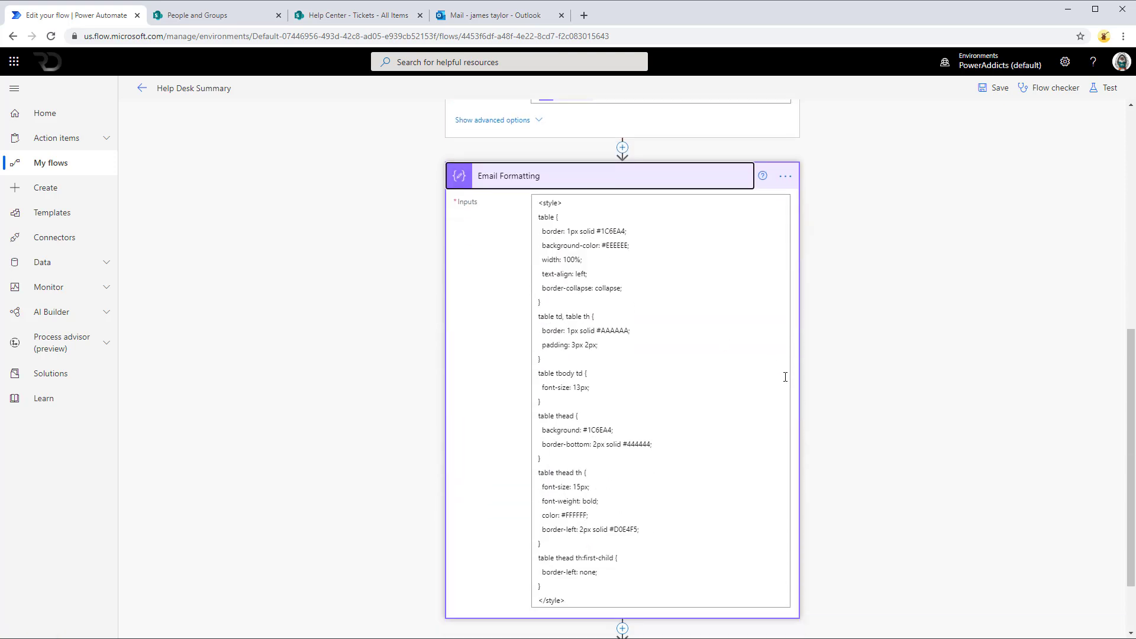
pyautogui.scroll(-3, 790, 426)
pyautogui.click(501, 586)
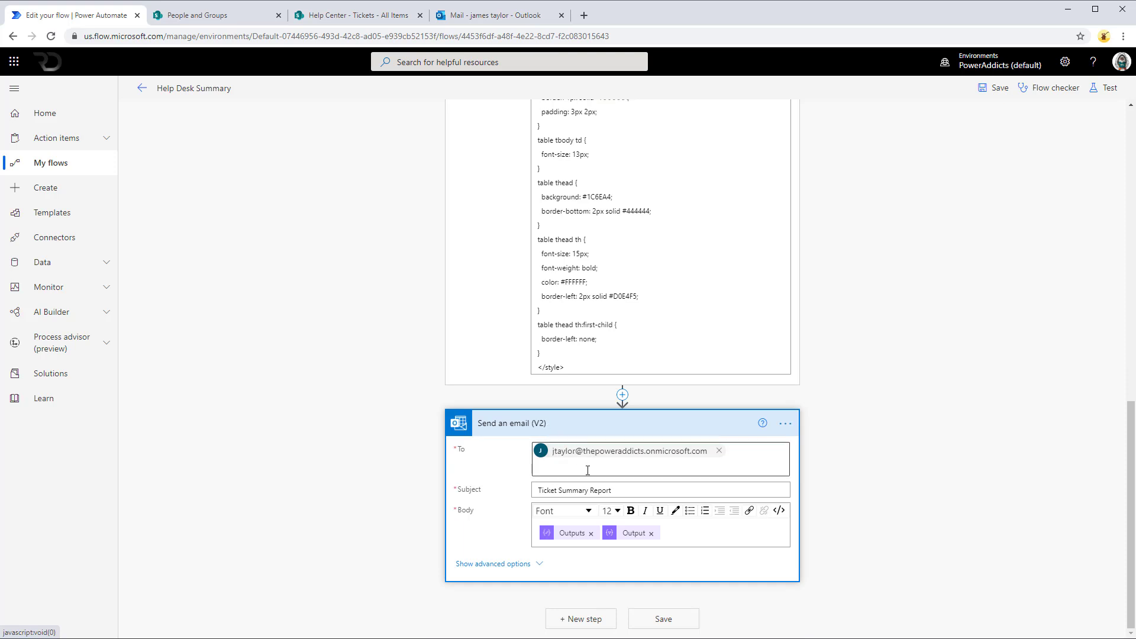
# - Run a manual test of the Help Desk Summary flow
pyautogui.click(1106, 88)
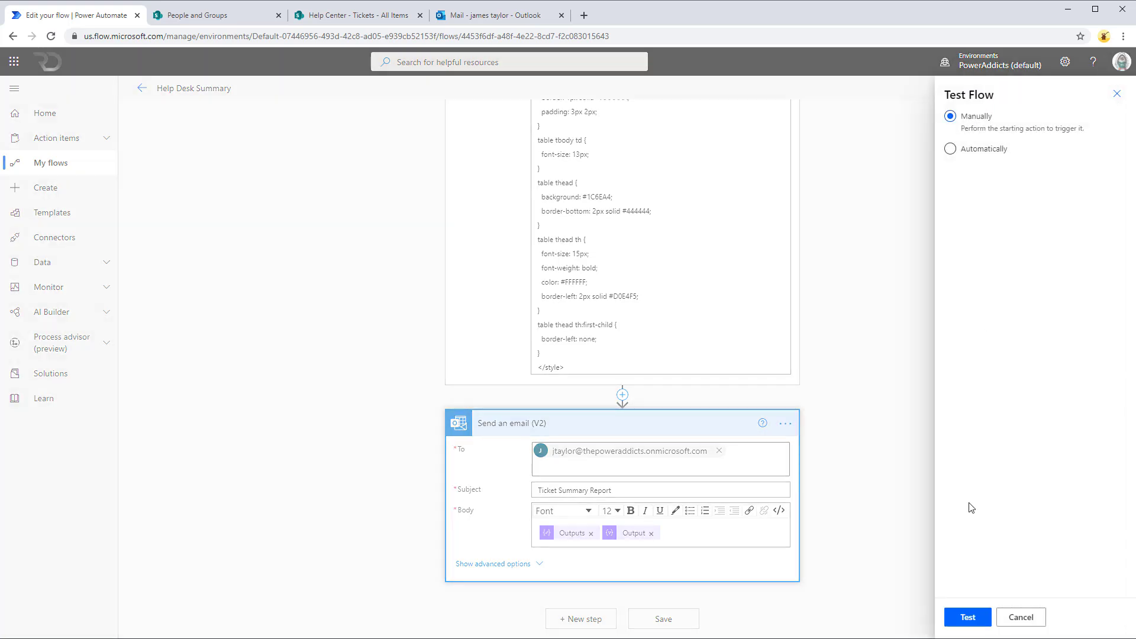
pyautogui.click(968, 618)
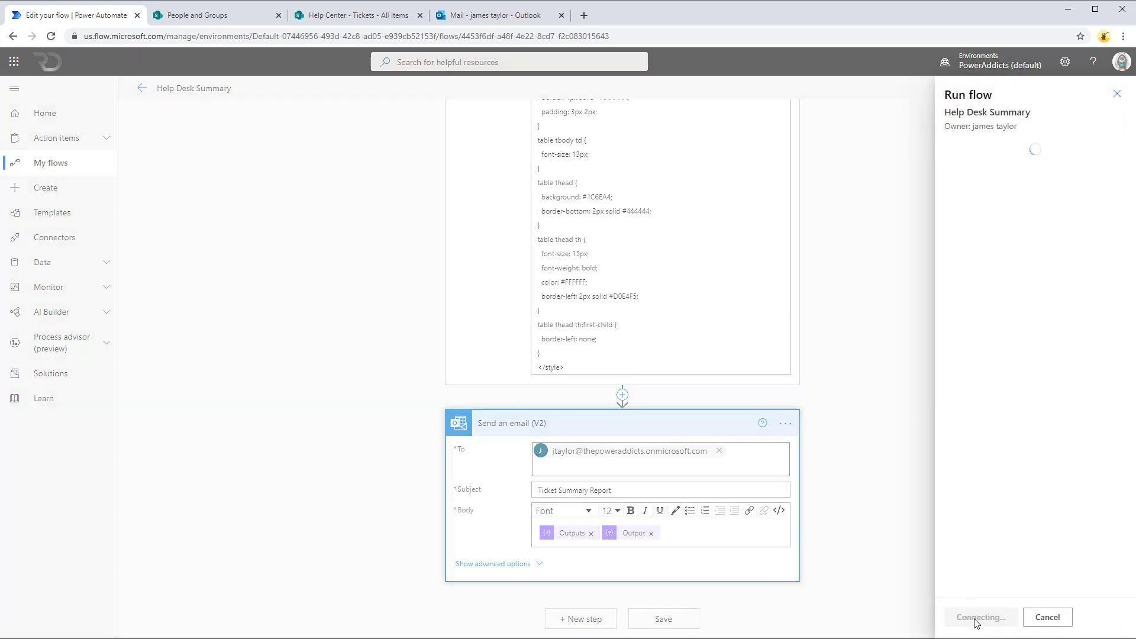
pyautogui.click(973, 617)
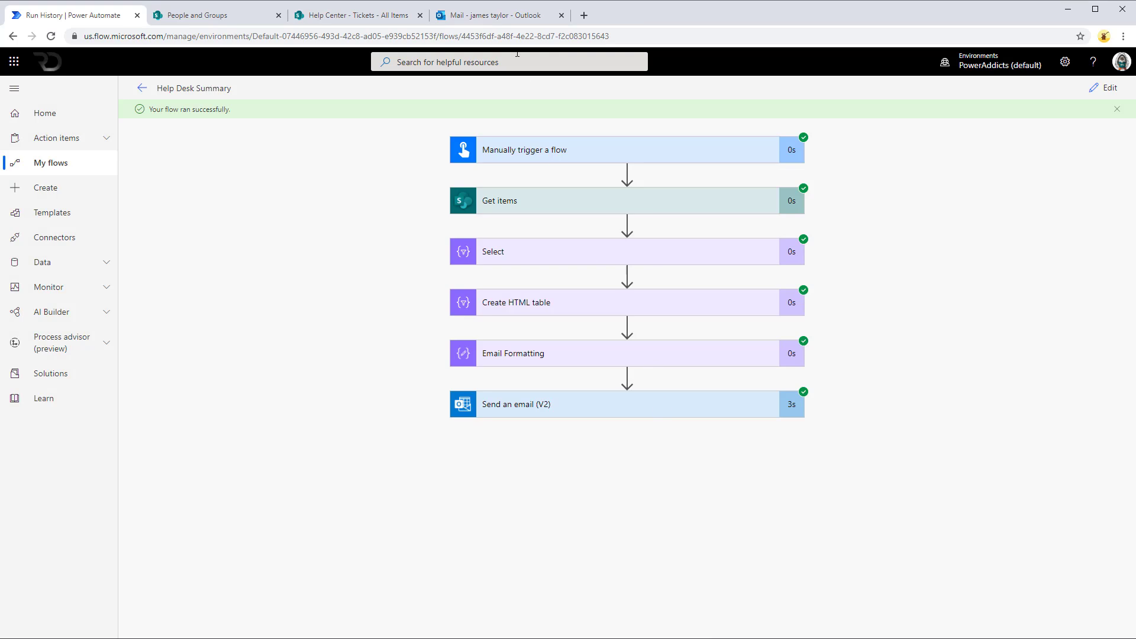
# - Open the Ticket Summary Report email in Outlook and compare its table with the SharePoint Tickets list
pyautogui.click(504, 15)
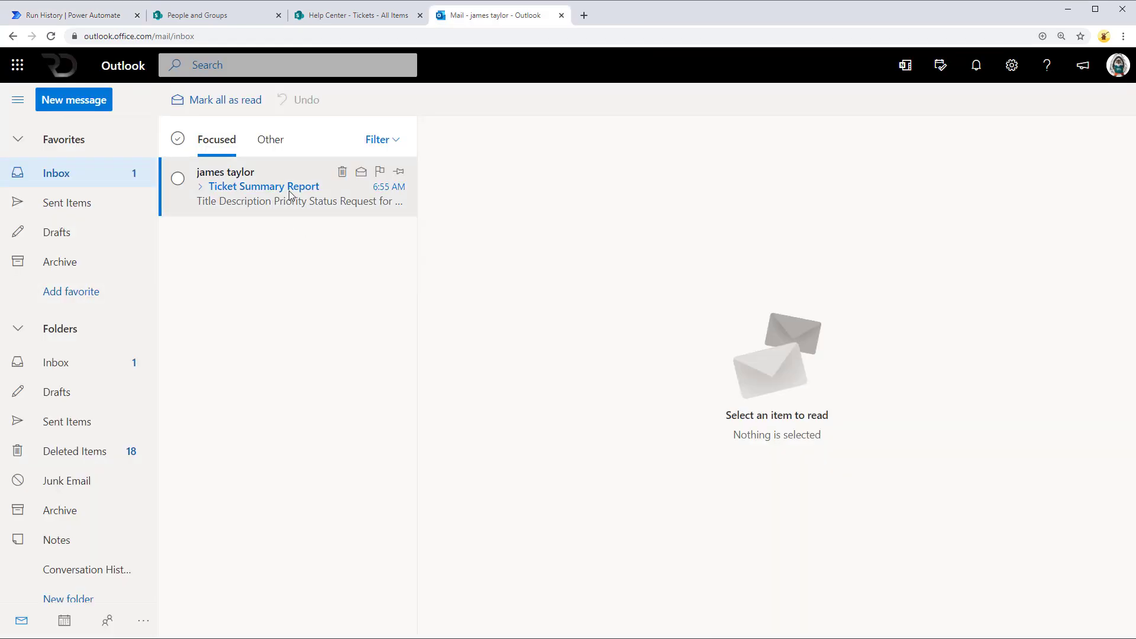
pyautogui.click(289, 191)
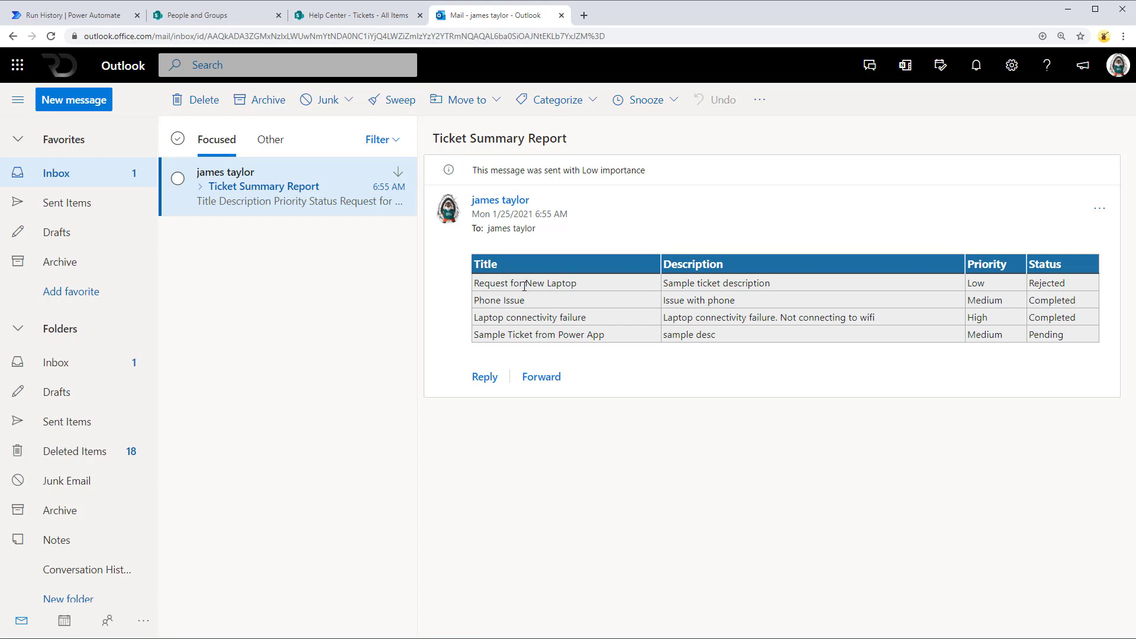
pyautogui.click(382, 19)
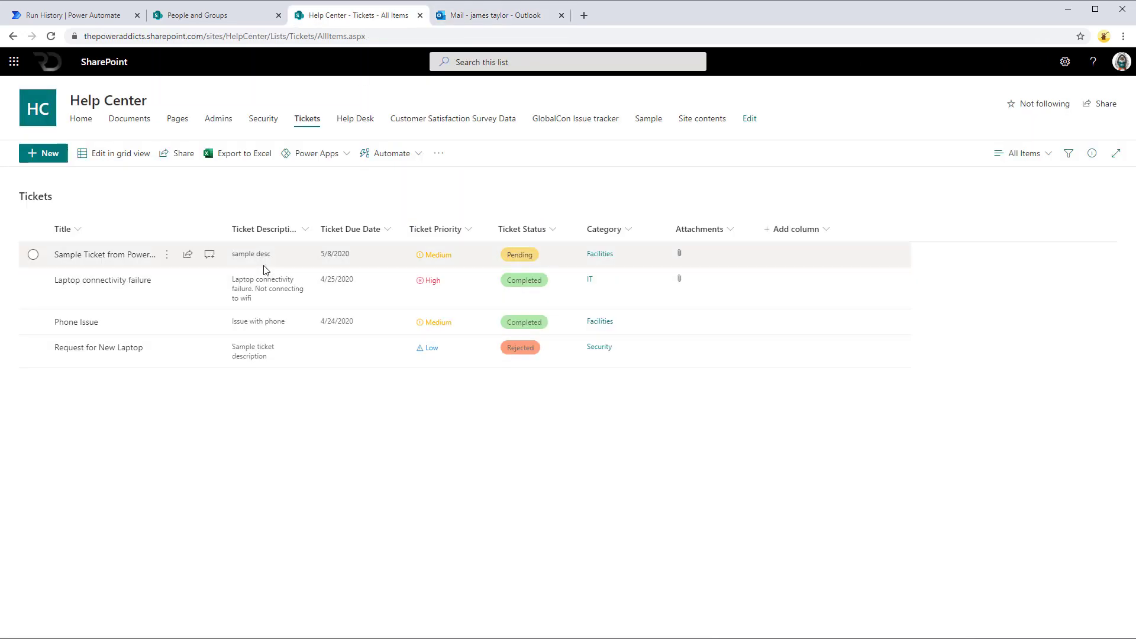
# - Reopen the Help Desk Summary flow for editing and examine the Help Center Members group in SharePoint's People and Groups
pyautogui.hotkey('ctrl', '1')
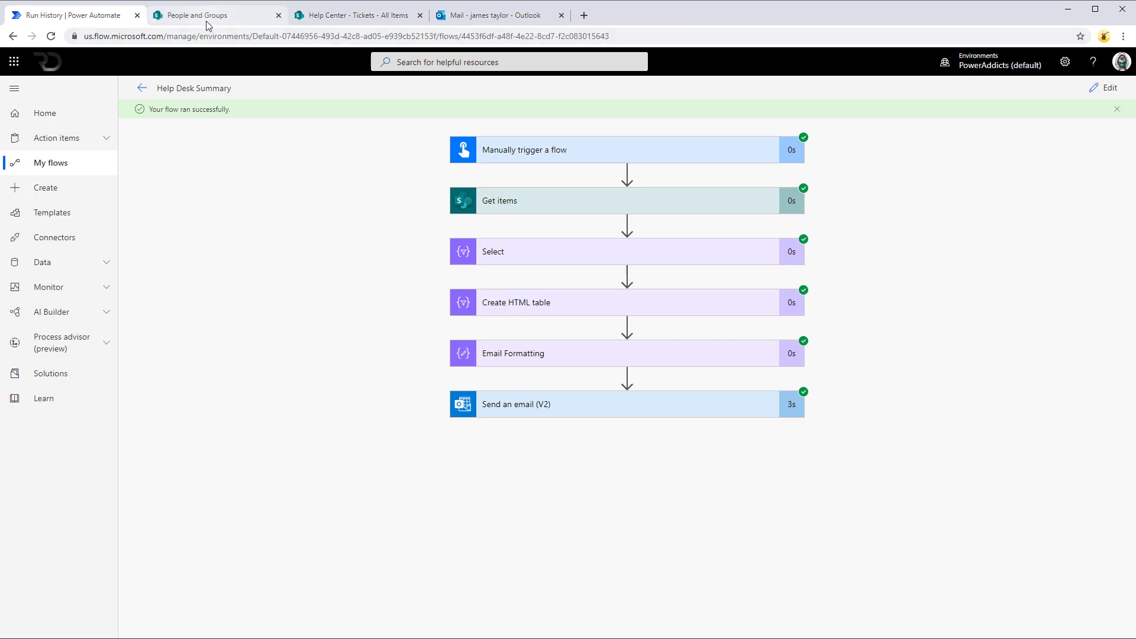
pyautogui.click(1102, 89)
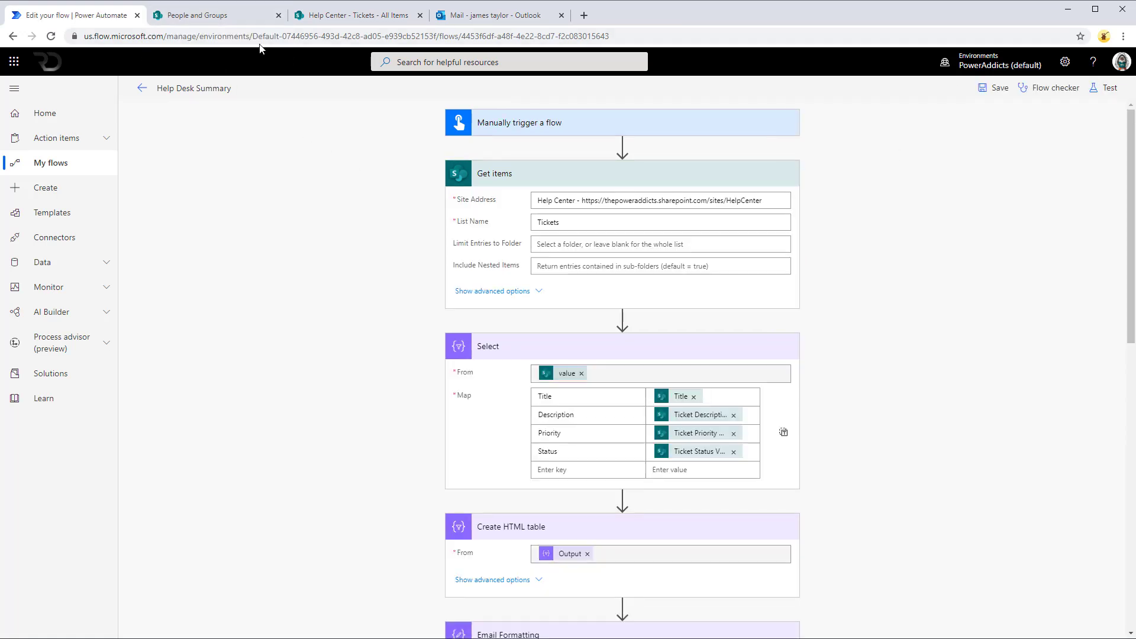
pyautogui.click(201, 16)
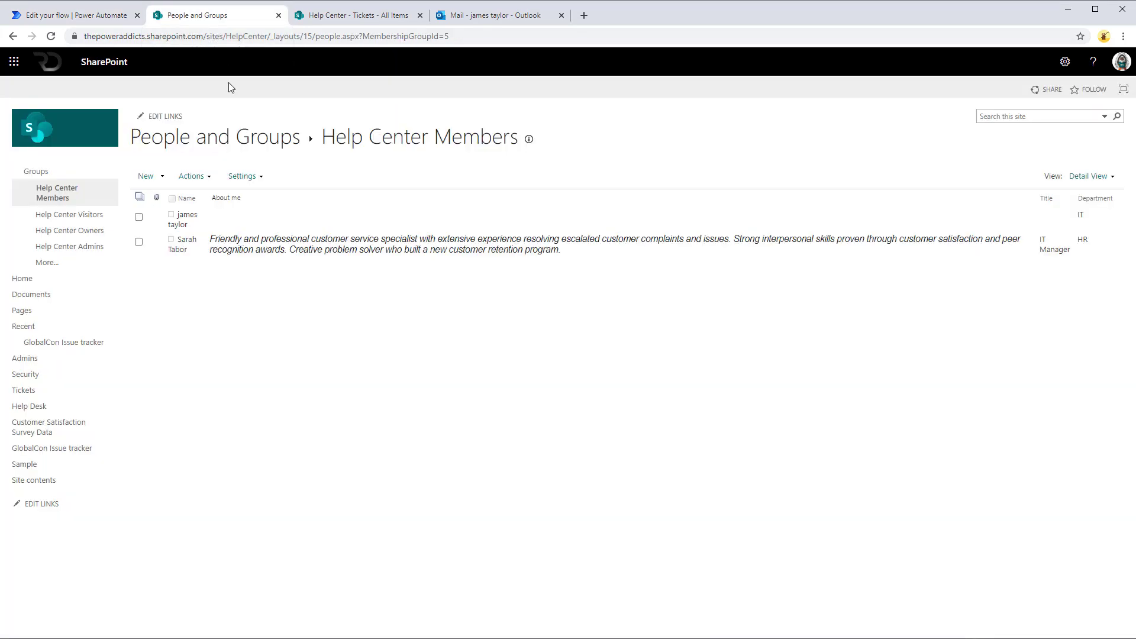
pyautogui.click(162, 177)
pyautogui.click(240, 338)
# - Back in Power Automate, insert a new action between Email Formatting and Send an email (V2) and choose the SharePoint connector for it
pyautogui.click(101, 20)
pyautogui.scroll(-10, 592, 350)
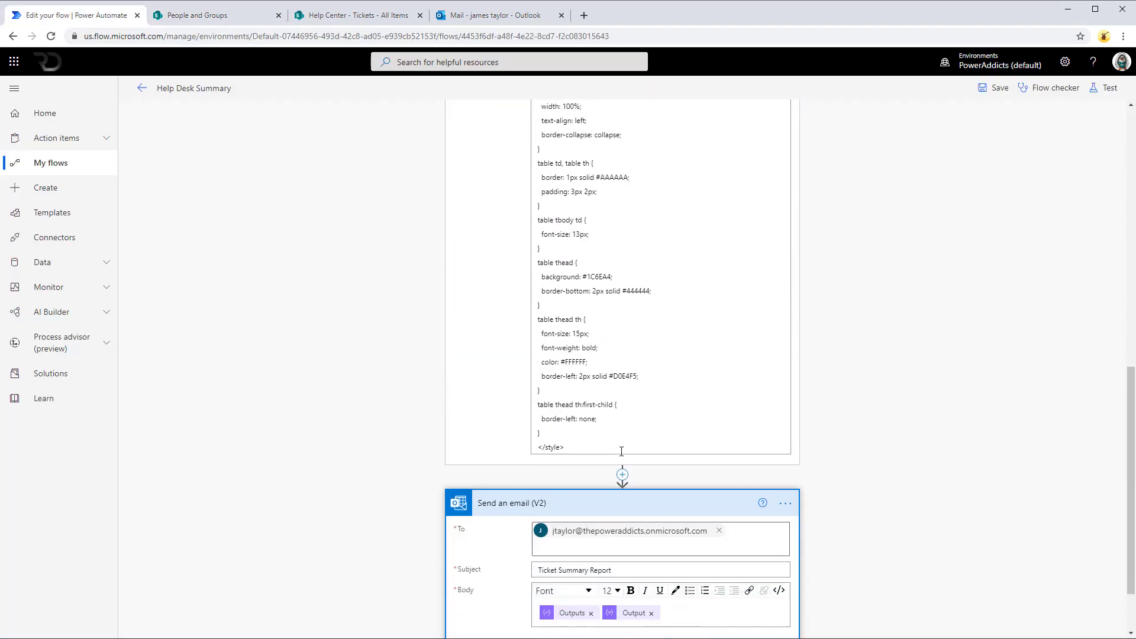
pyautogui.click(622, 397)
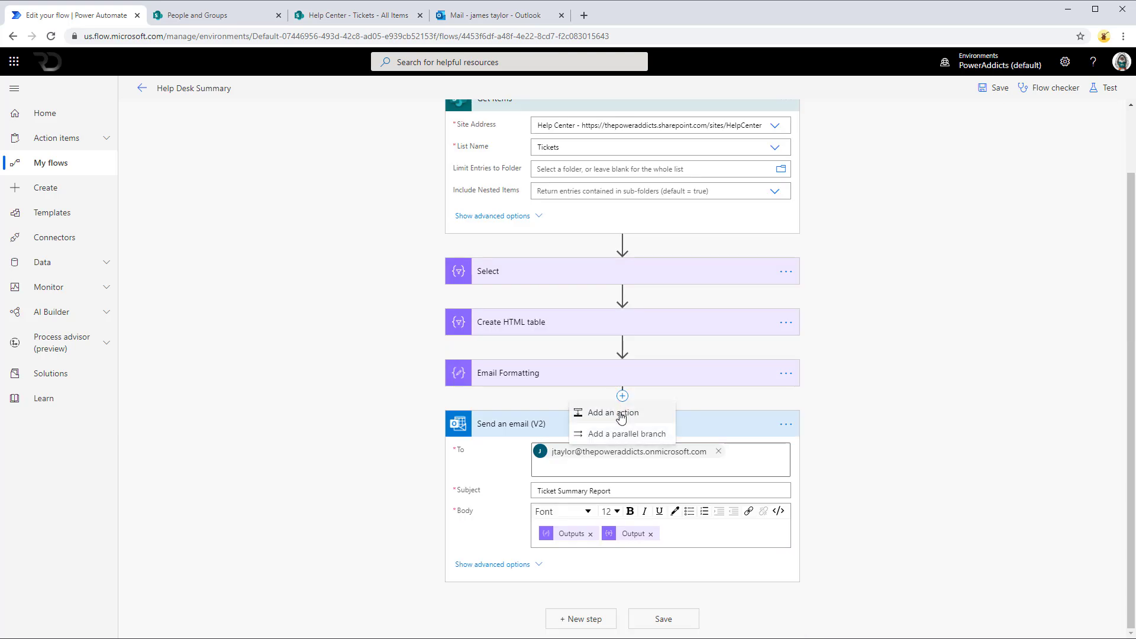
pyautogui.click(621, 417)
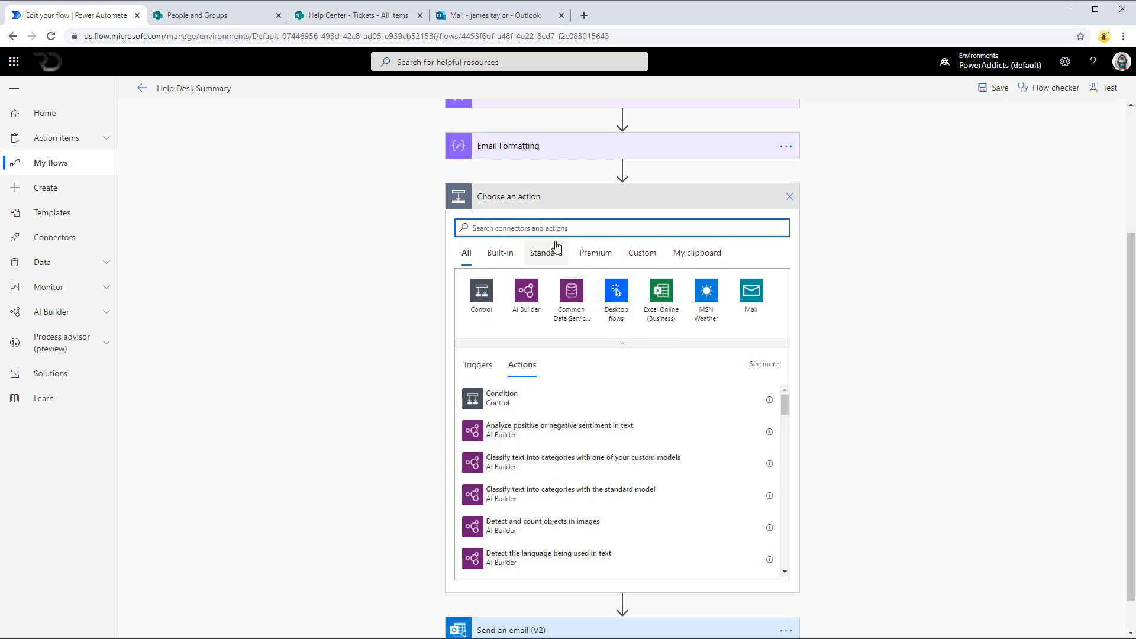
pyautogui.write('sharep')
pyautogui.click(481, 291)
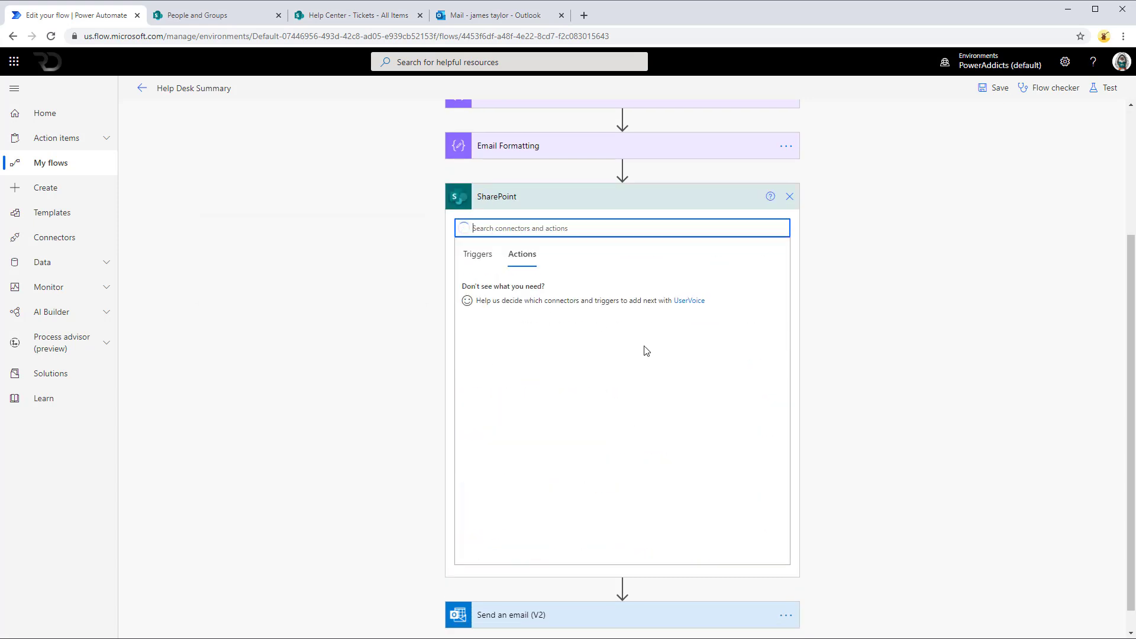
pyautogui.scroll(-2, 550, 484)
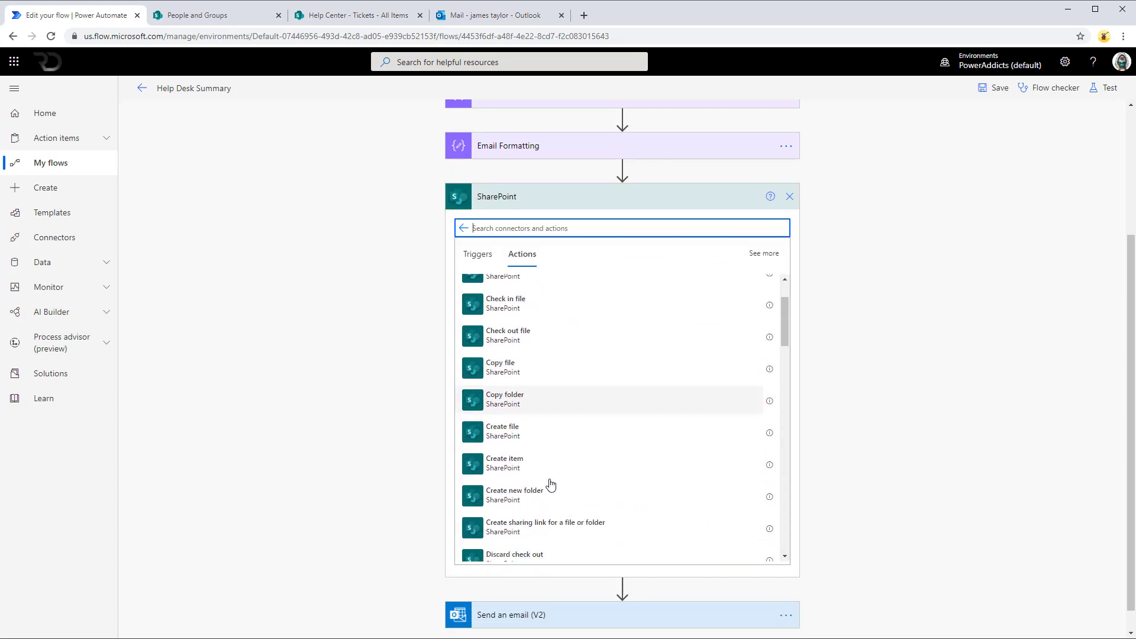
pyautogui.scroll(-3, 550, 484)
pyautogui.scroll(-1, 551, 484)
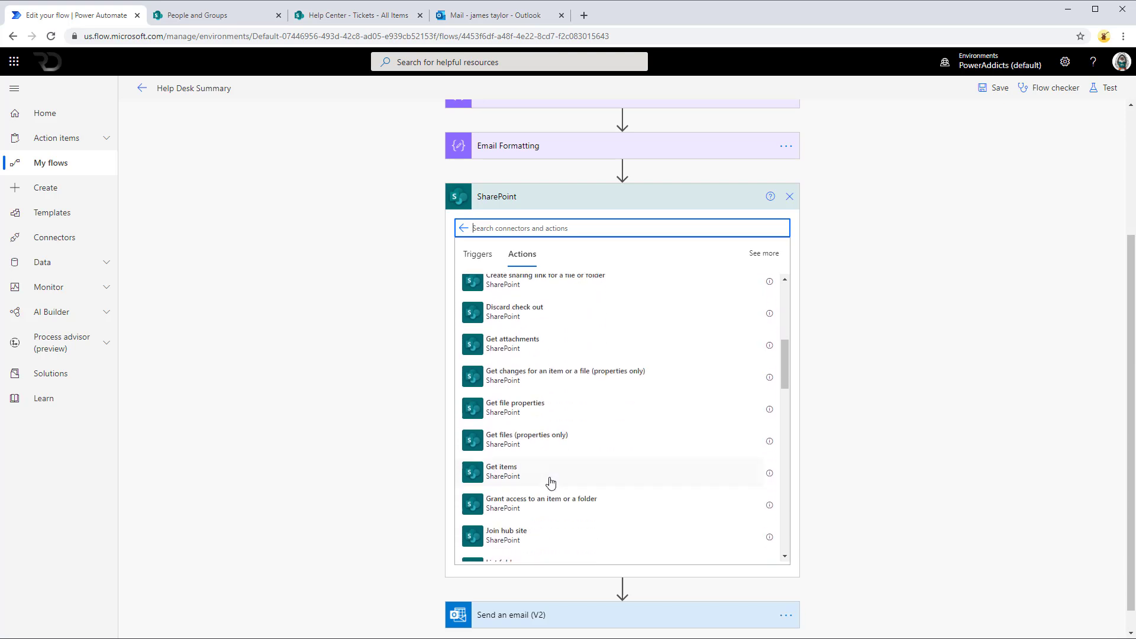
pyautogui.scroll(-7, 550, 482)
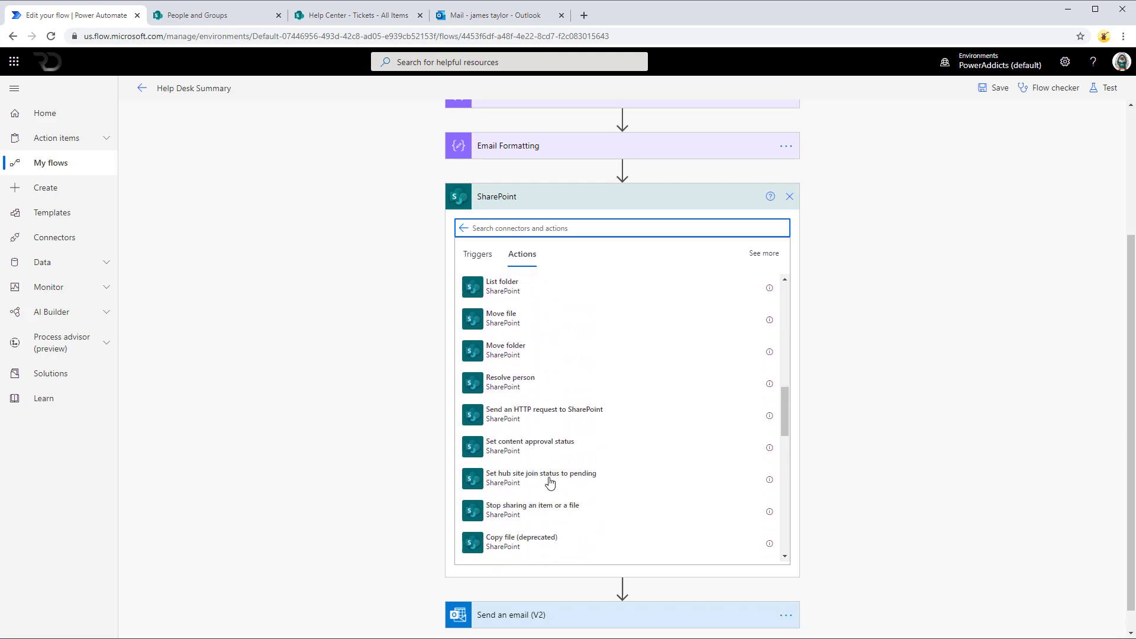
pyautogui.scroll(-2, 550, 483)
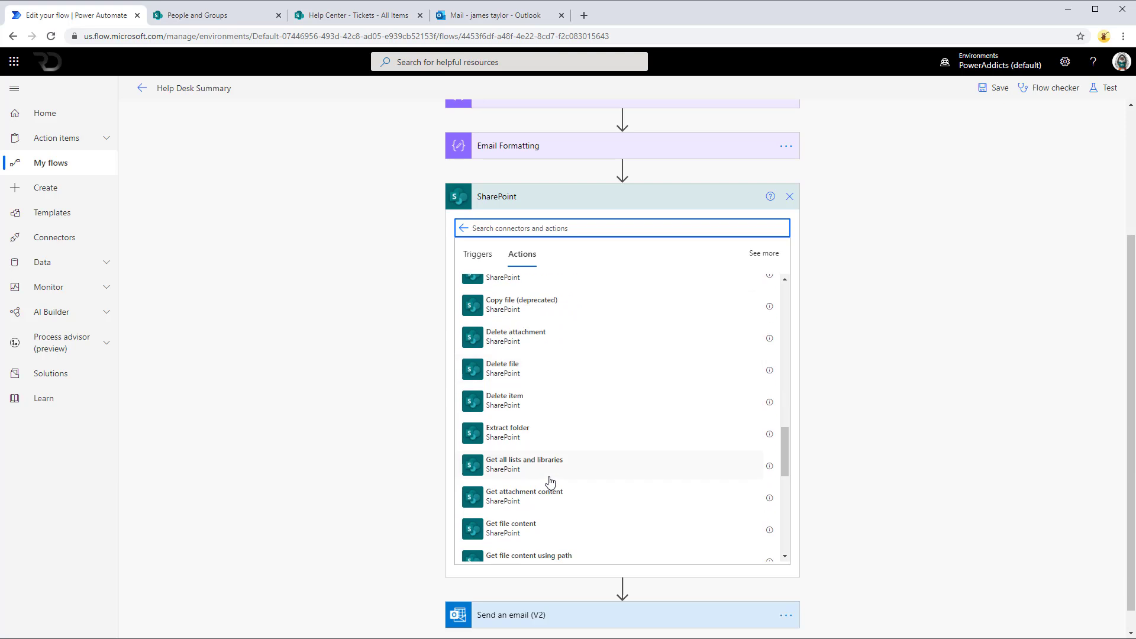
pyautogui.scroll(15, 549, 467)
pyautogui.scroll(2, 549, 459)
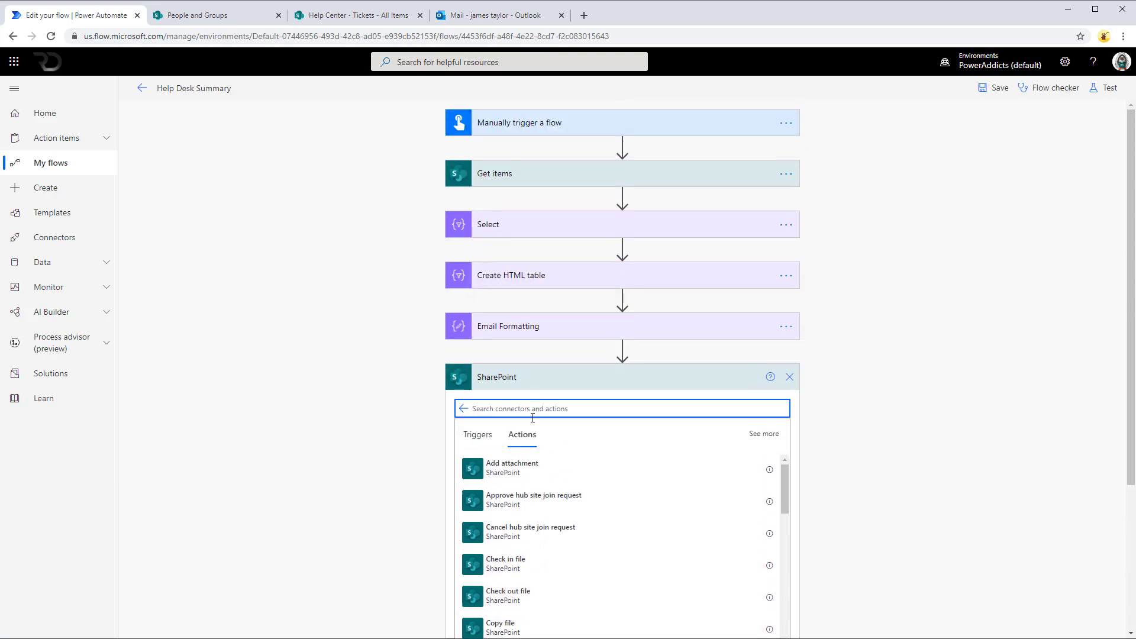
pyautogui.write('send an')
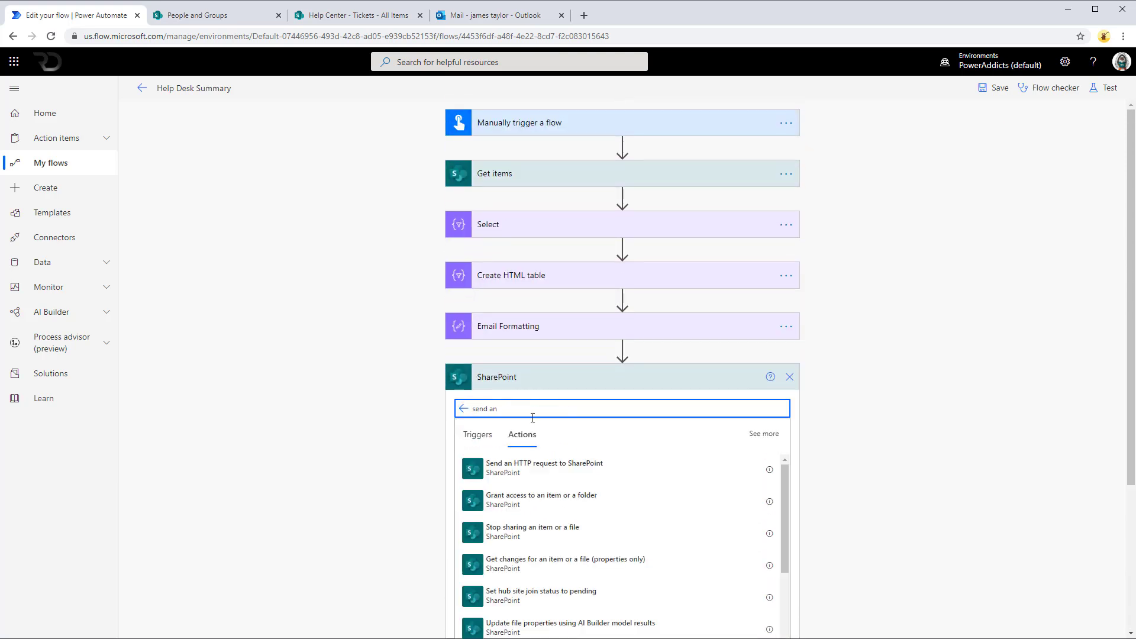
pyautogui.click(554, 473)
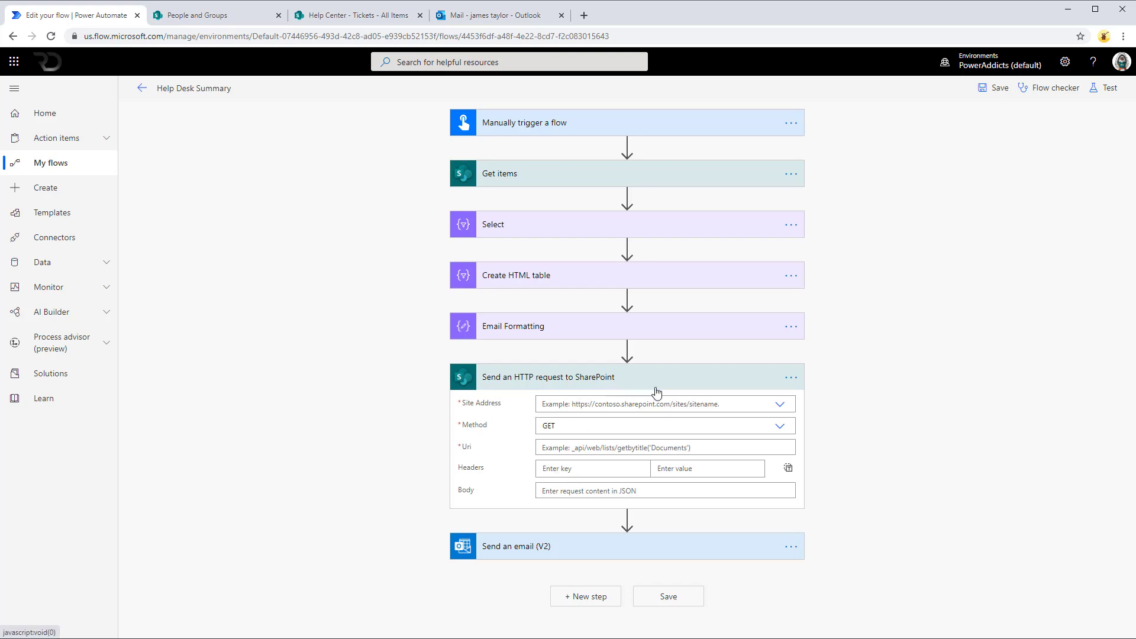
pyautogui.click(780, 405)
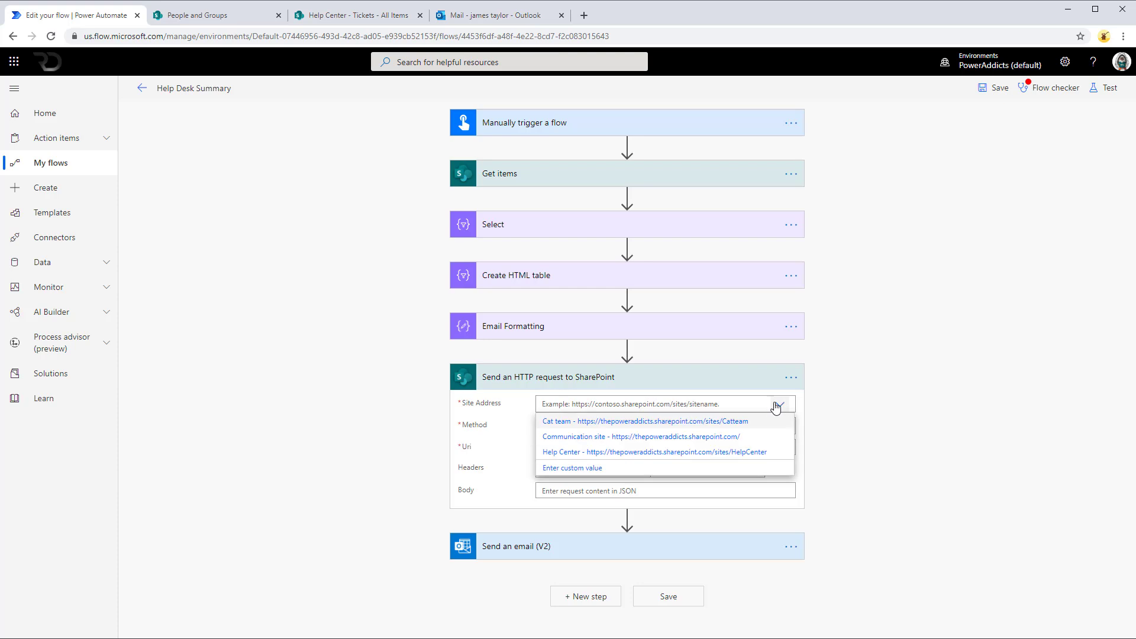
pyautogui.click(659, 459)
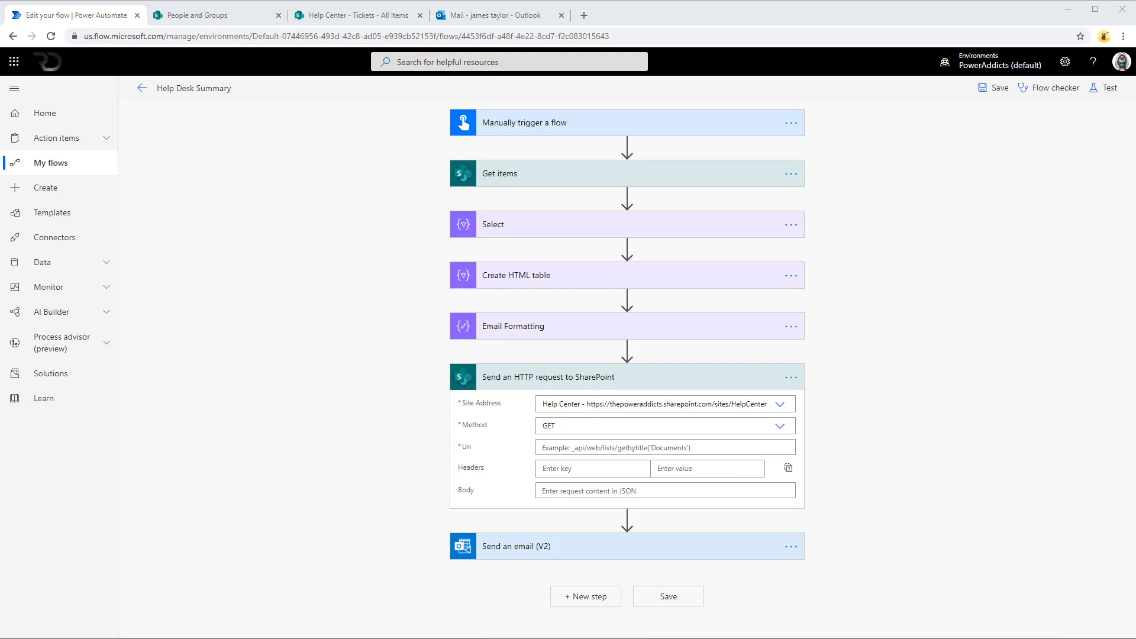
# - Begin the request's Uri with _api/web/sitegroups() and look up the Help Center Members group ID in its SharePoint page address
pyautogui.click(569, 447)
pyautogui.write('_api/web/sitegroups')
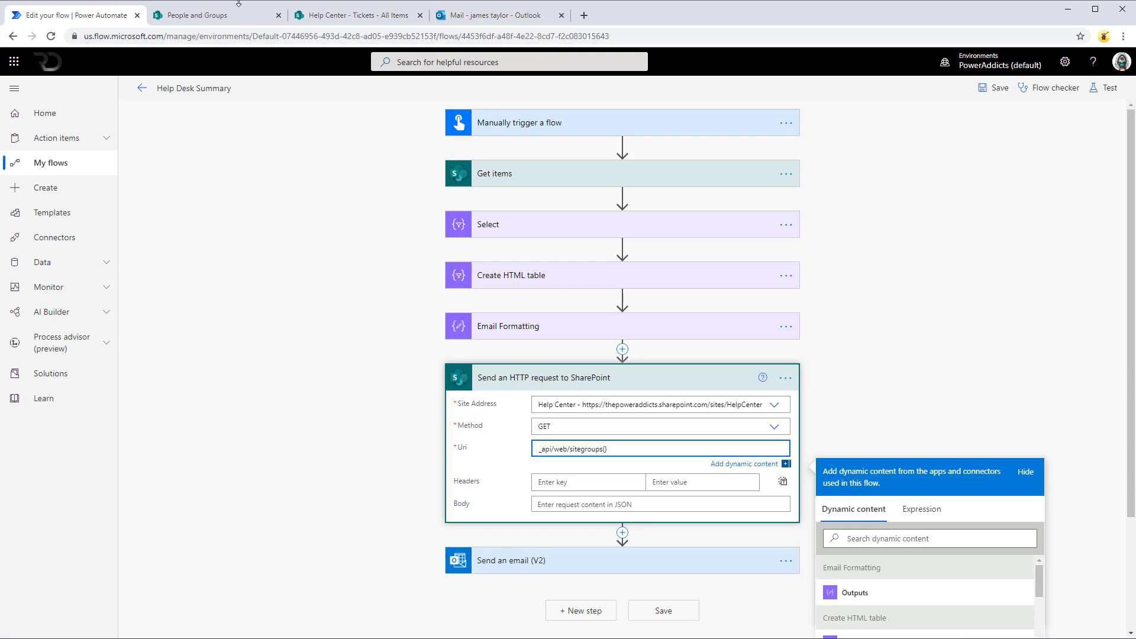
pyautogui.click(218, 21)
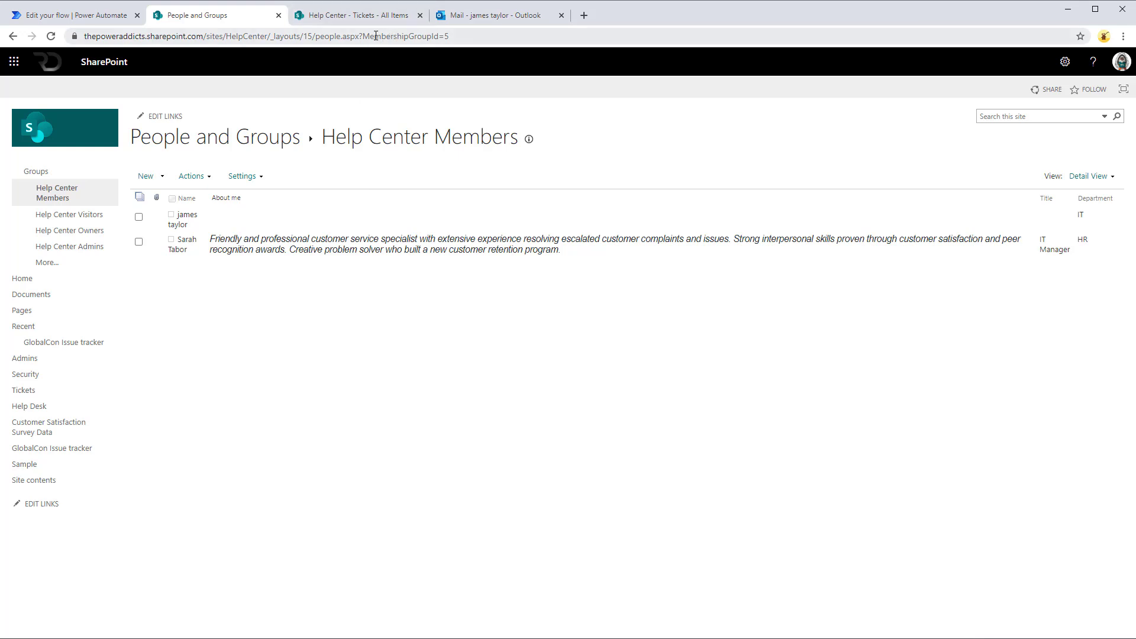
pyautogui.moveTo(360, 36); pyautogui.dragTo(490, 39)
pyautogui.press('End')
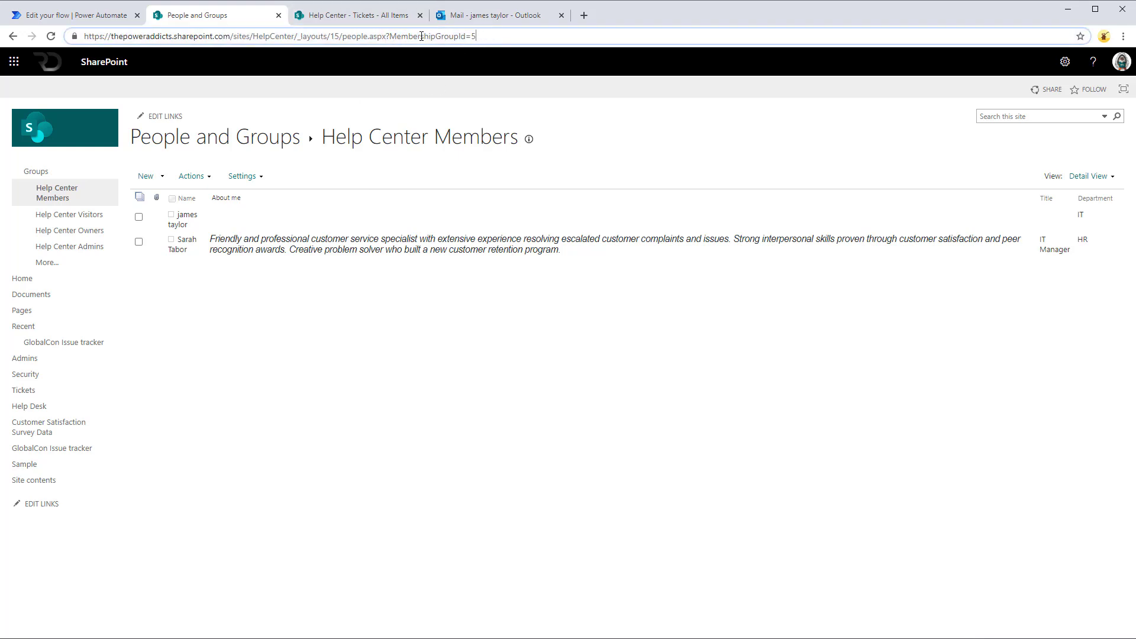
pyautogui.doubleClick(423, 36)
pyautogui.doubleClick(473, 36)
pyautogui.hotkey('ctrl', 'shift', 'Tab')
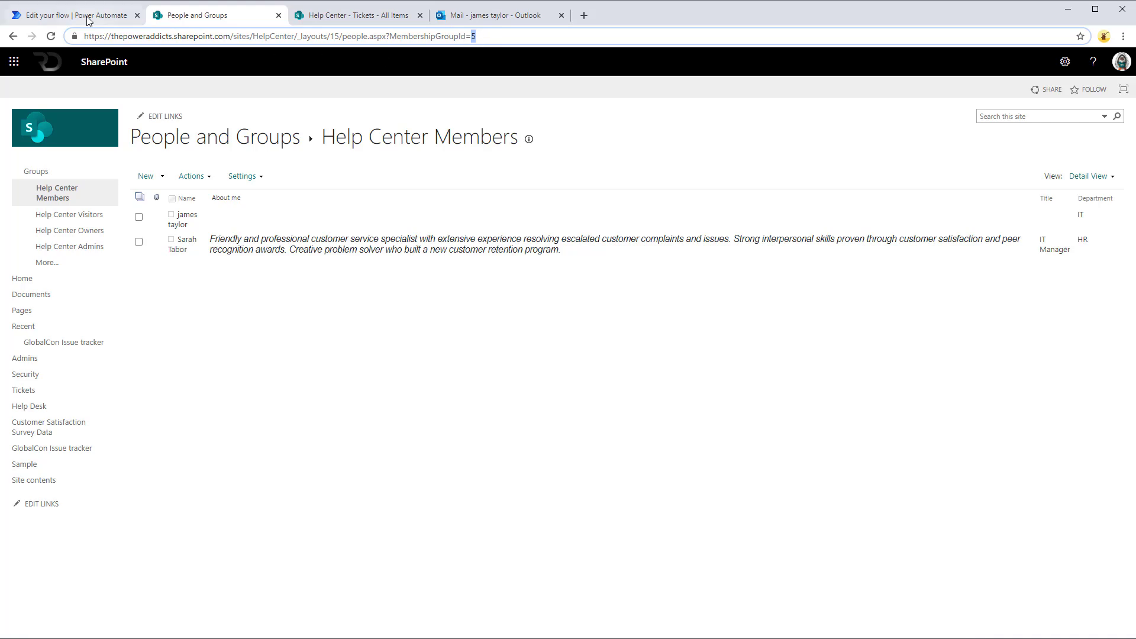
# - Back in Power Automate, complete the HTTP request's Uri as _api/web/sitegroups(5)/users
pyautogui.click(614, 446)
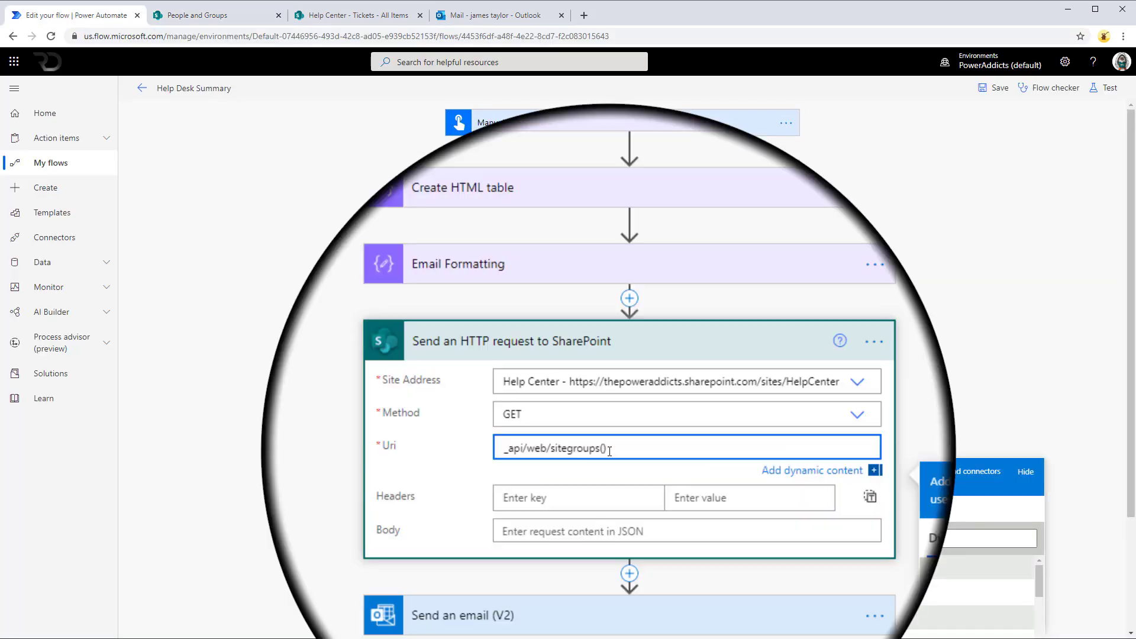
pyautogui.write('5)')
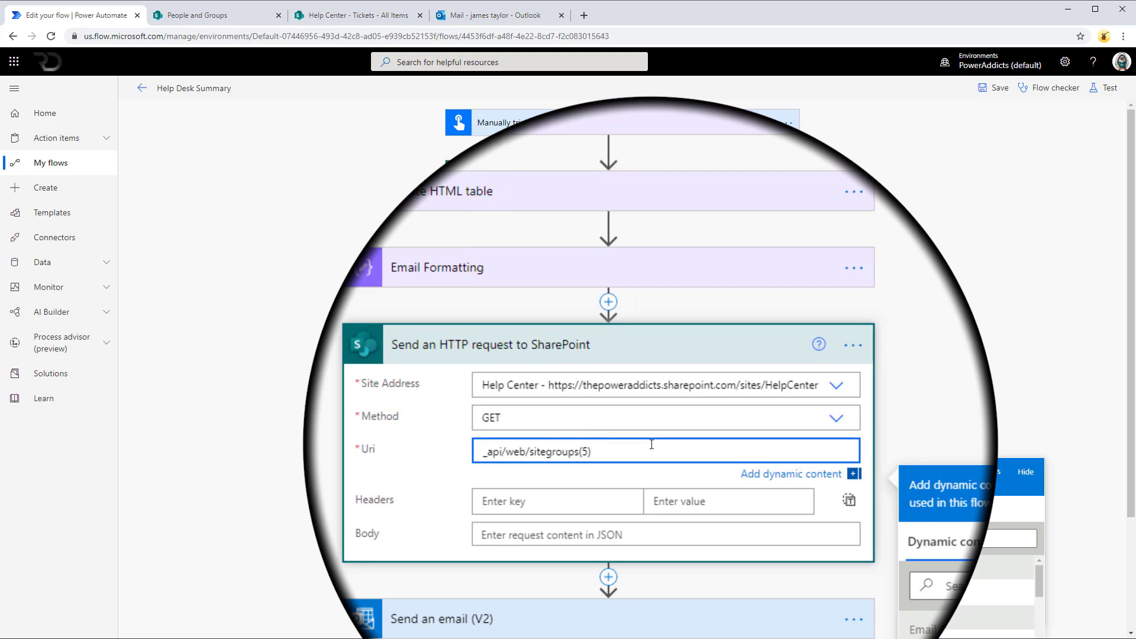
pyautogui.write('/users')
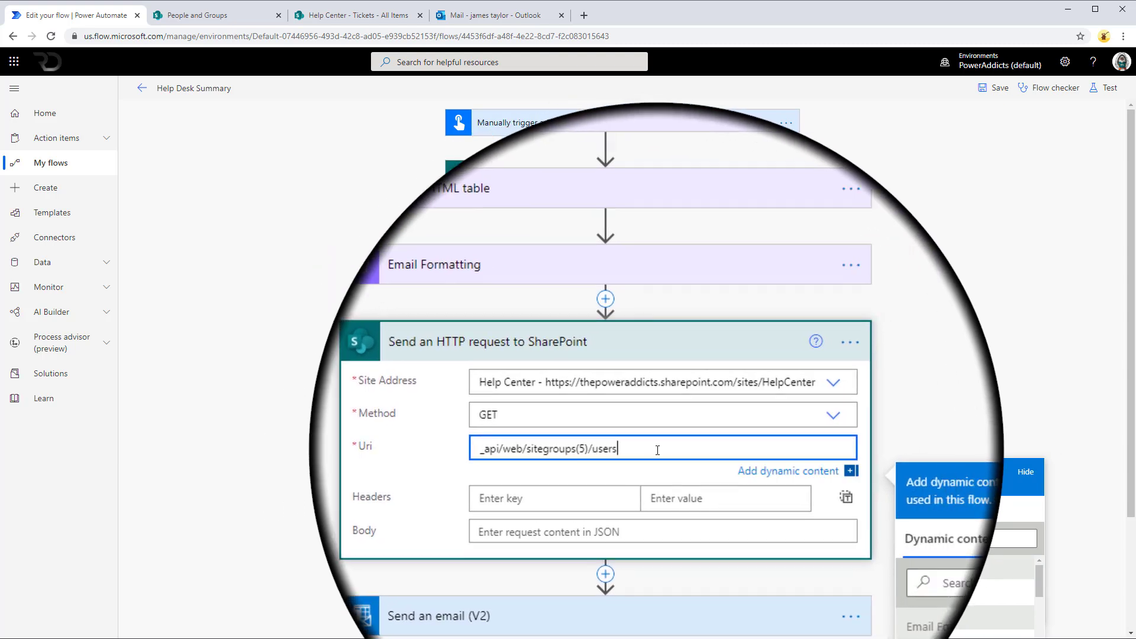
pyautogui.click(878, 432)
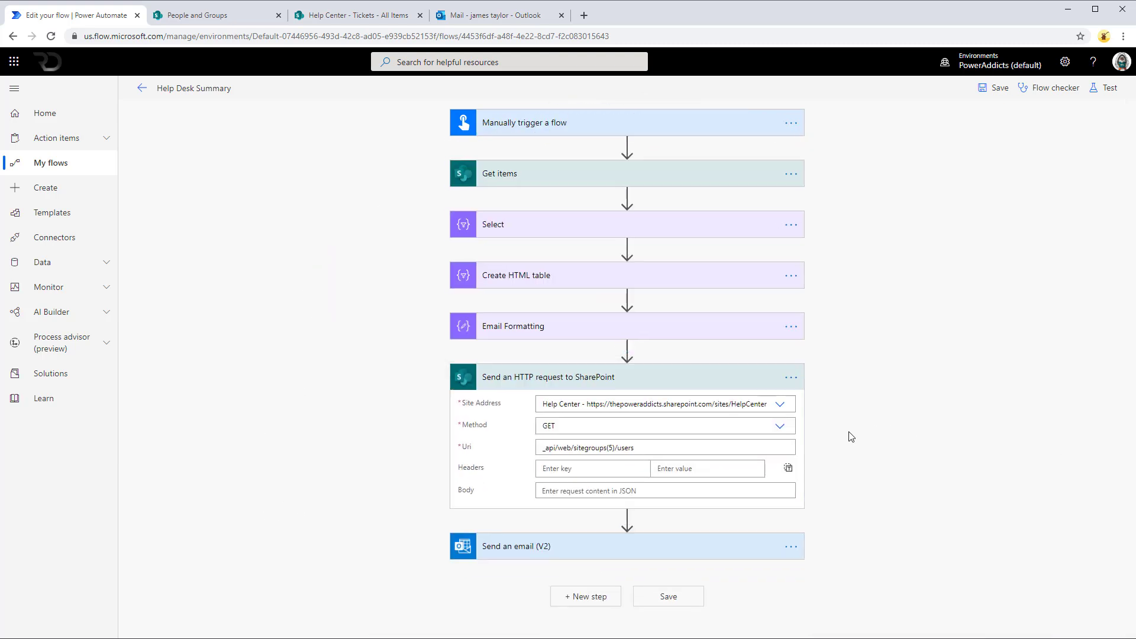
# - Test the flow and select the entire body output of the Send an HTTP request to SharePoint action in the run details
pyautogui.click(1102, 88)
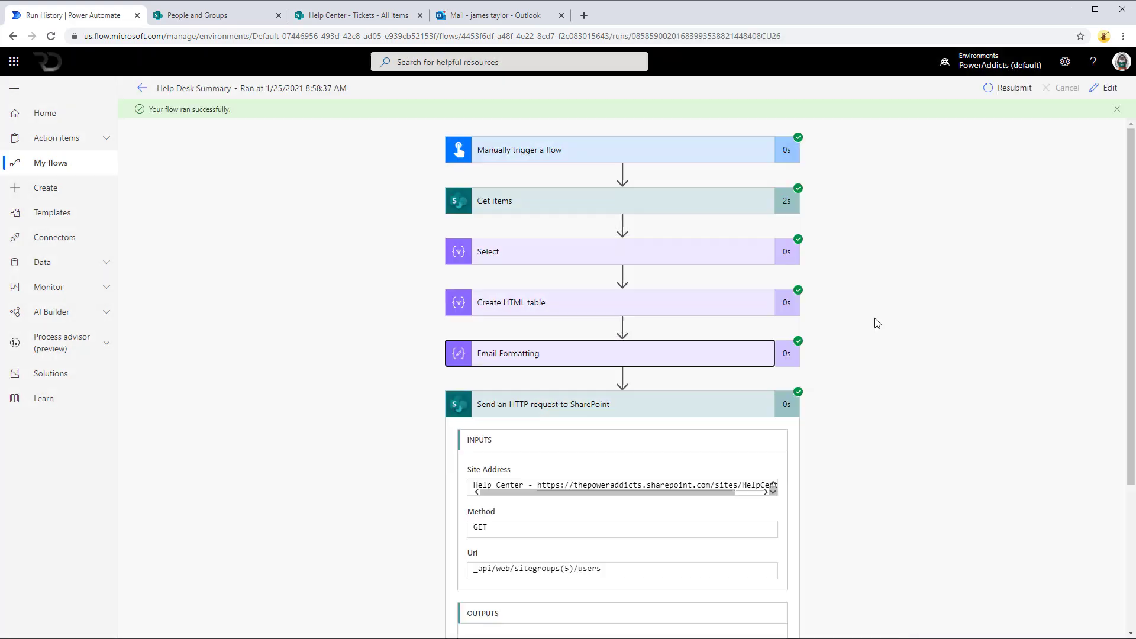
pyautogui.scroll(-3, 874, 321)
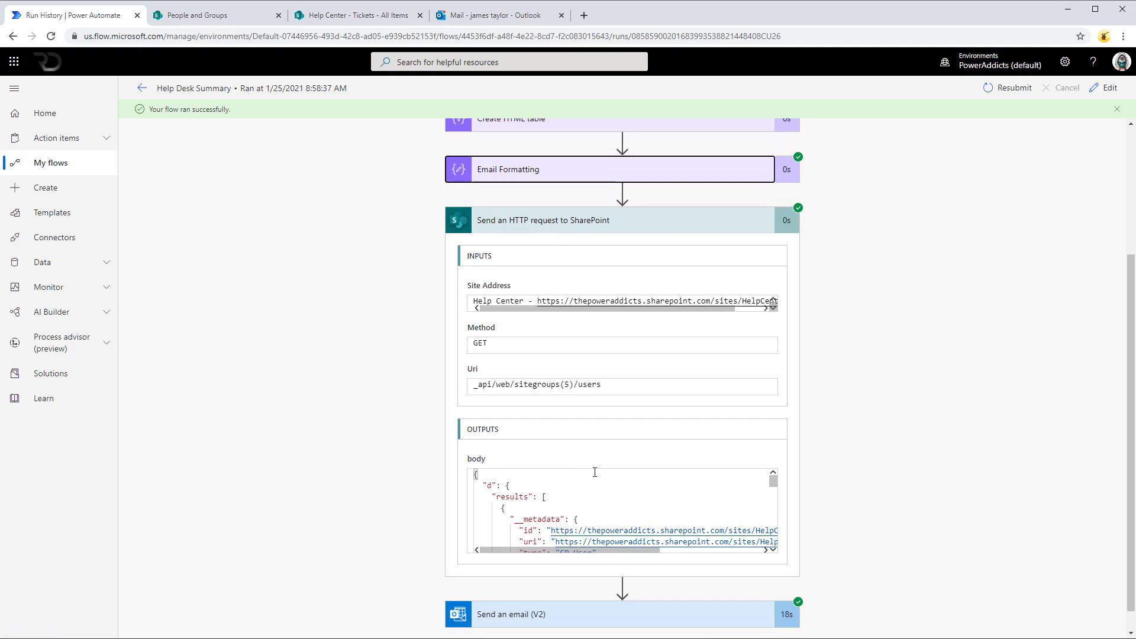
pyautogui.scroll(-2, 600, 474)
pyautogui.scroll(3, 600, 474)
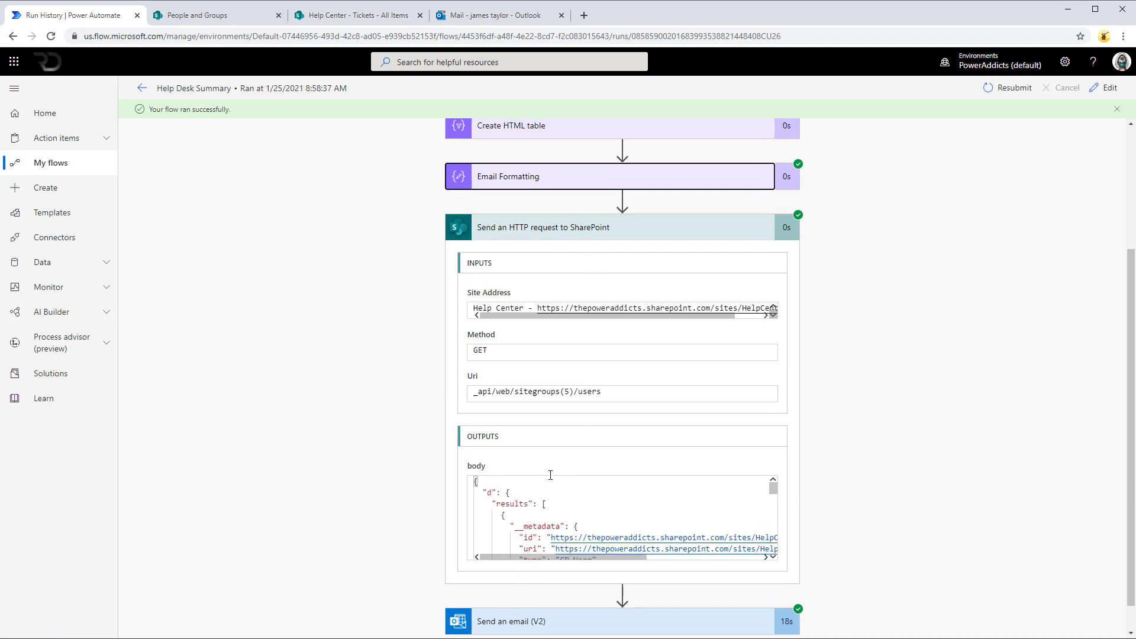
pyautogui.scroll(-2, 813, 477)
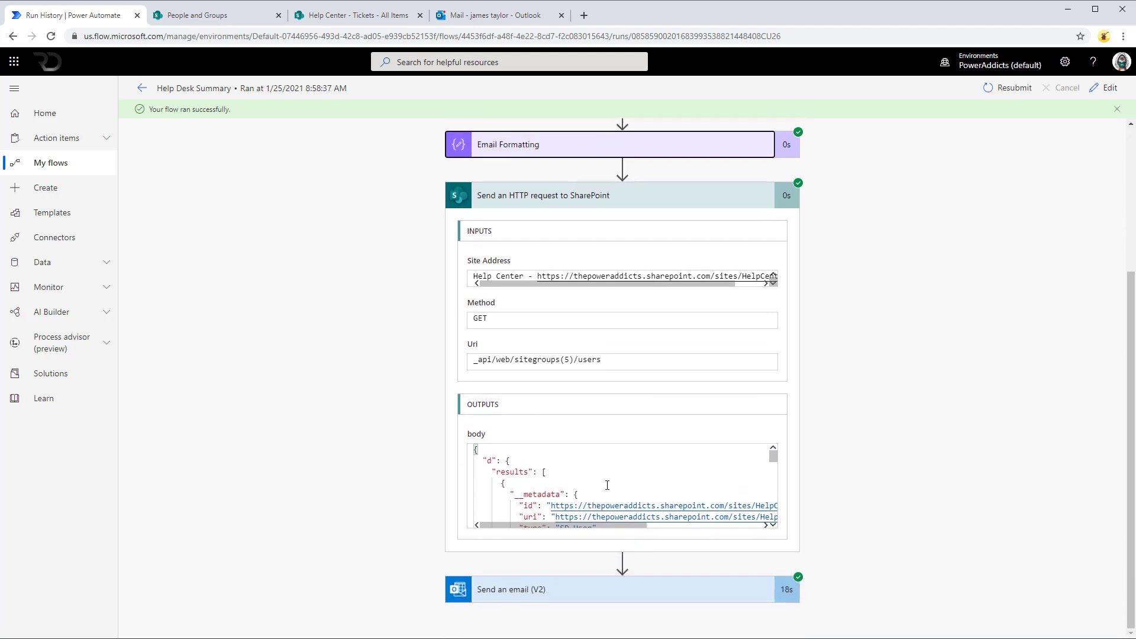
pyautogui.click(554, 485)
pyautogui.hotkey('ctrl', 'a')
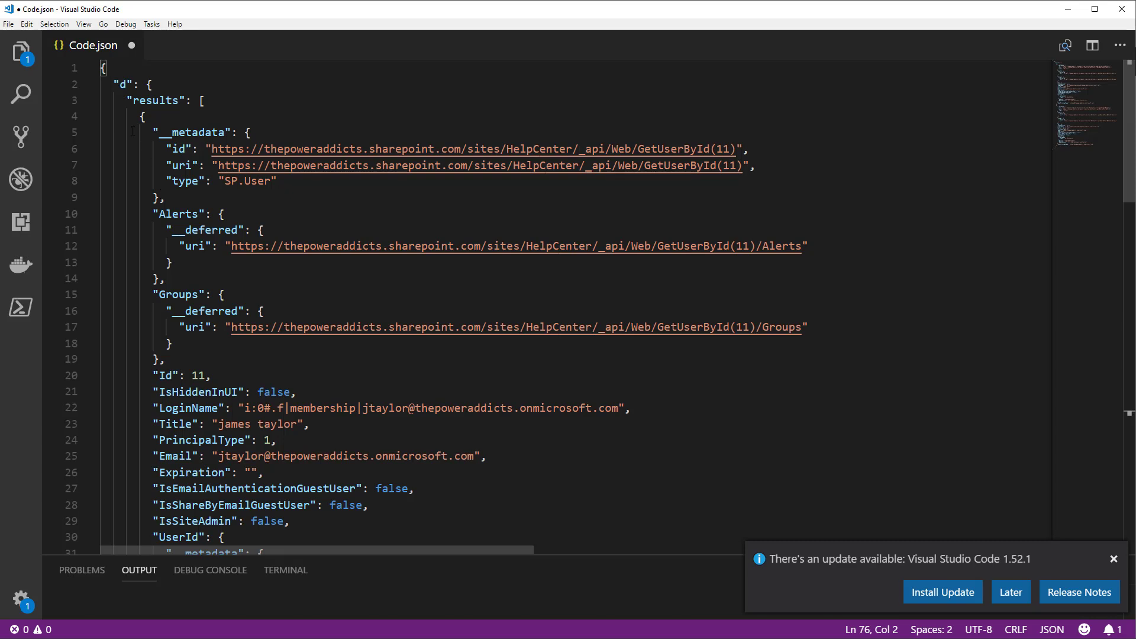
# - In Visual Studio Code, examine the nesting of Code.json: the d object, the results array and the user objects inside it
pyautogui.click(109, 70)
pyautogui.doubleClick(123, 84)
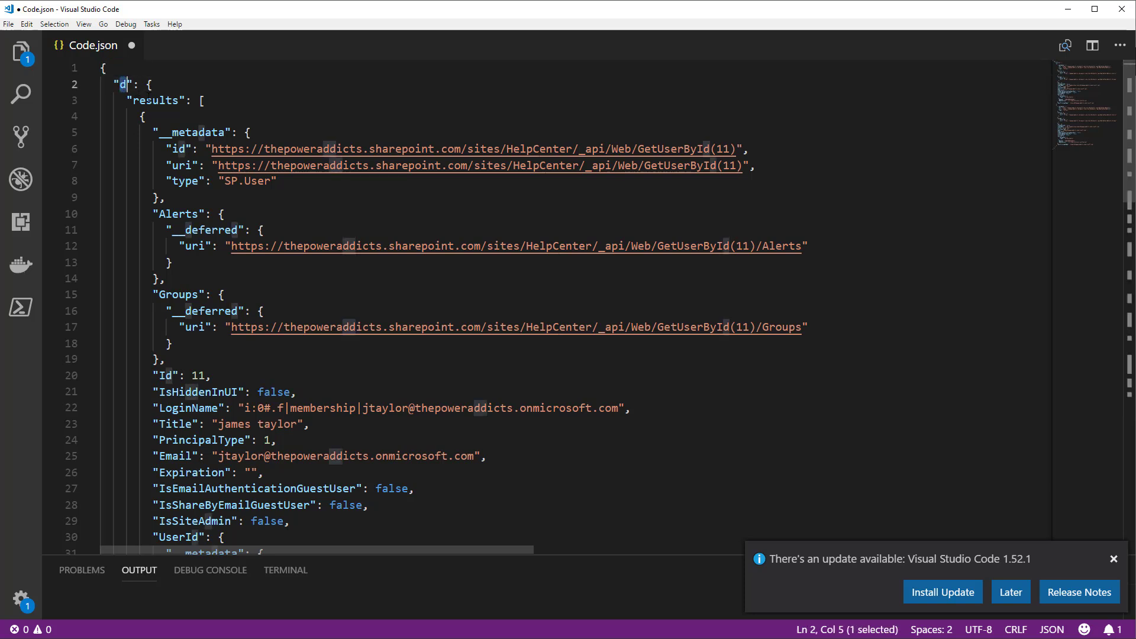
pyautogui.doubleClick(150, 100)
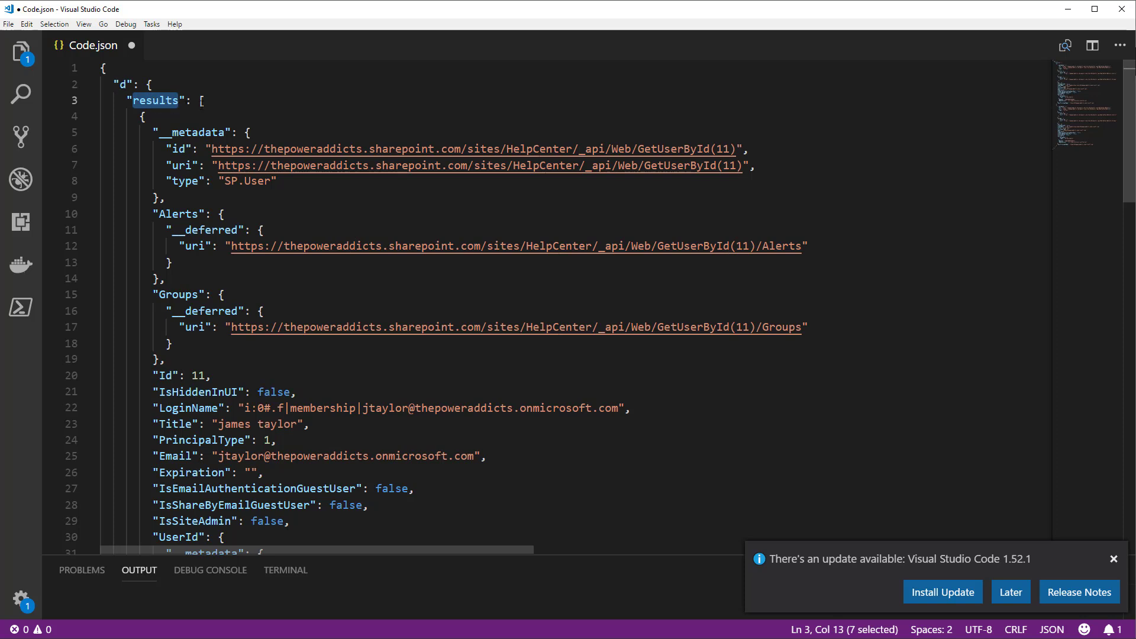
pyautogui.click(202, 100)
pyautogui.press('Left')
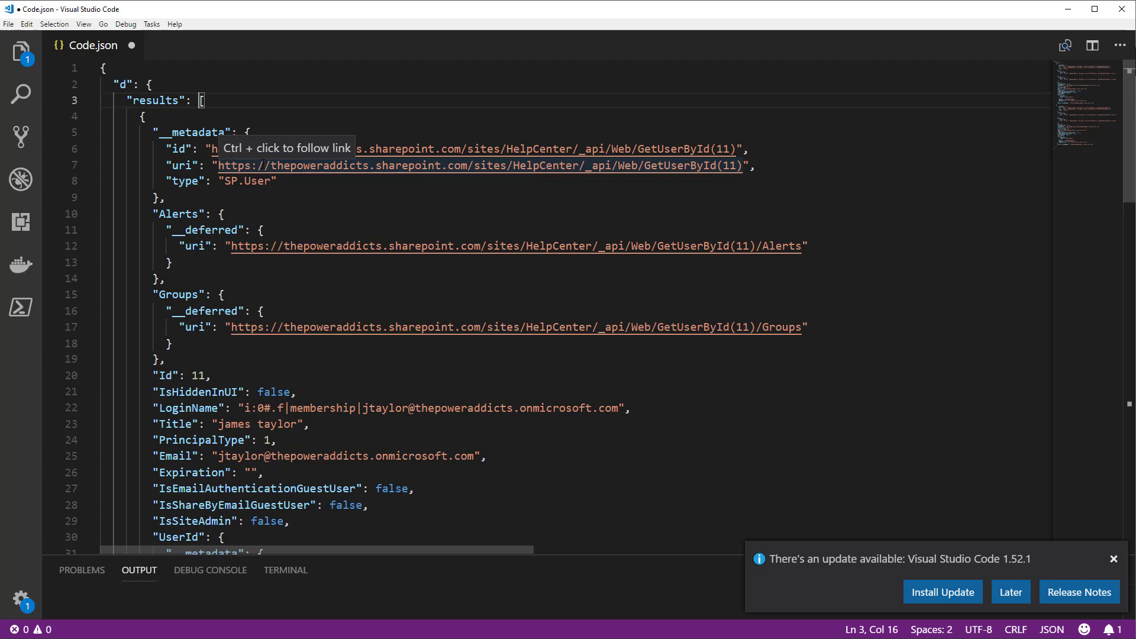
pyautogui.click(145, 116)
pyautogui.scroll(-8, 201, 356)
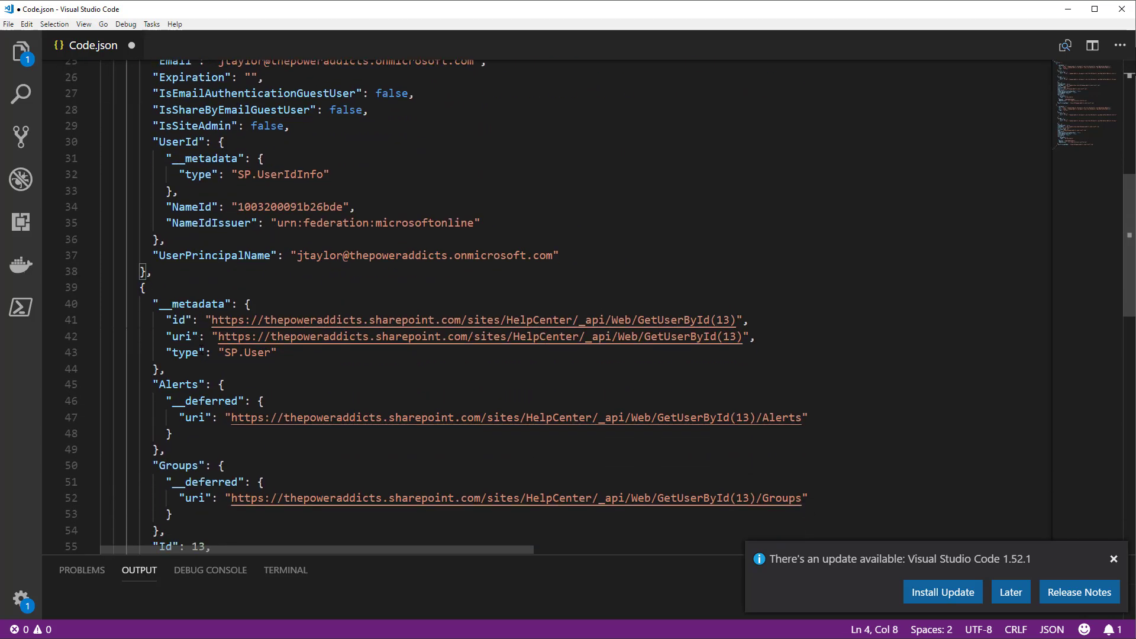
pyautogui.scroll(3, 199, 341)
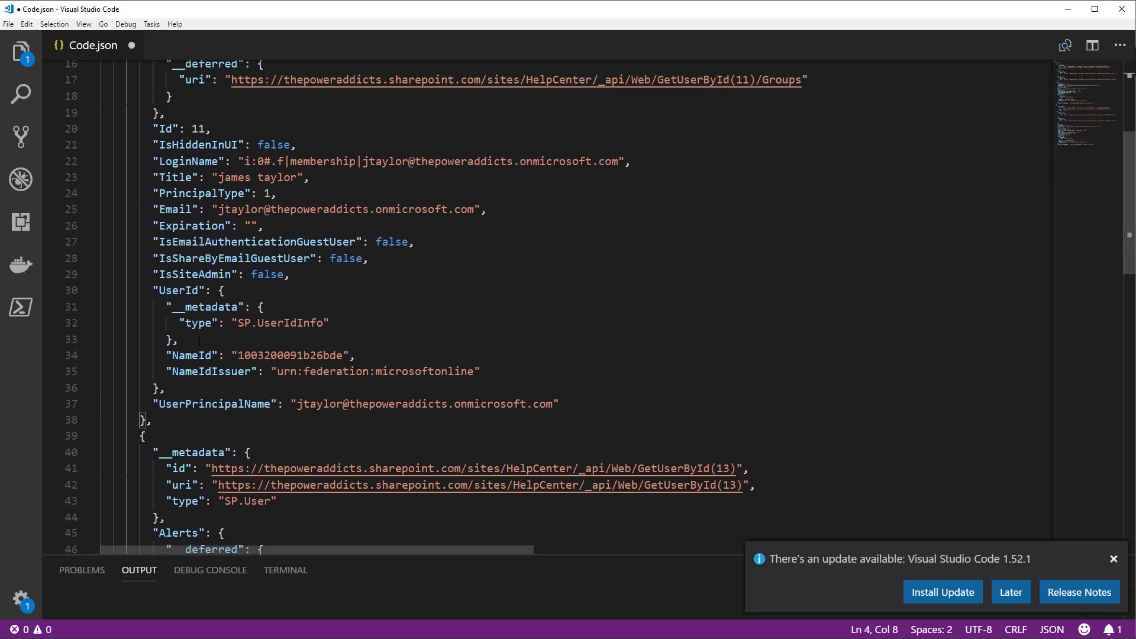
pyautogui.scroll(3, 199, 338)
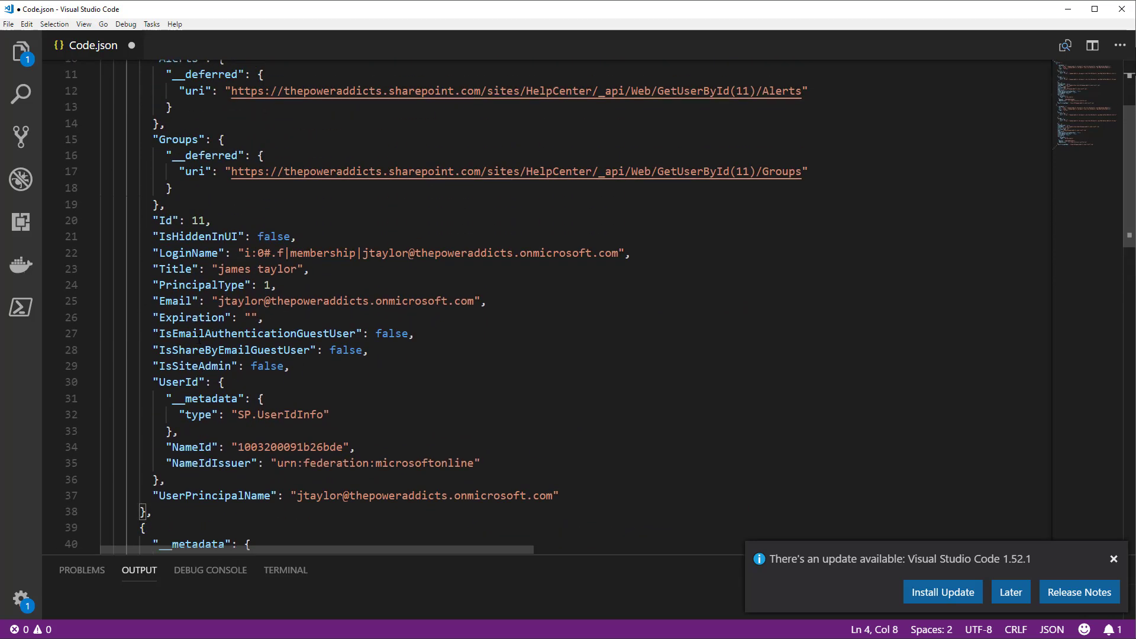
pyautogui.scroll(-2, 600, 307)
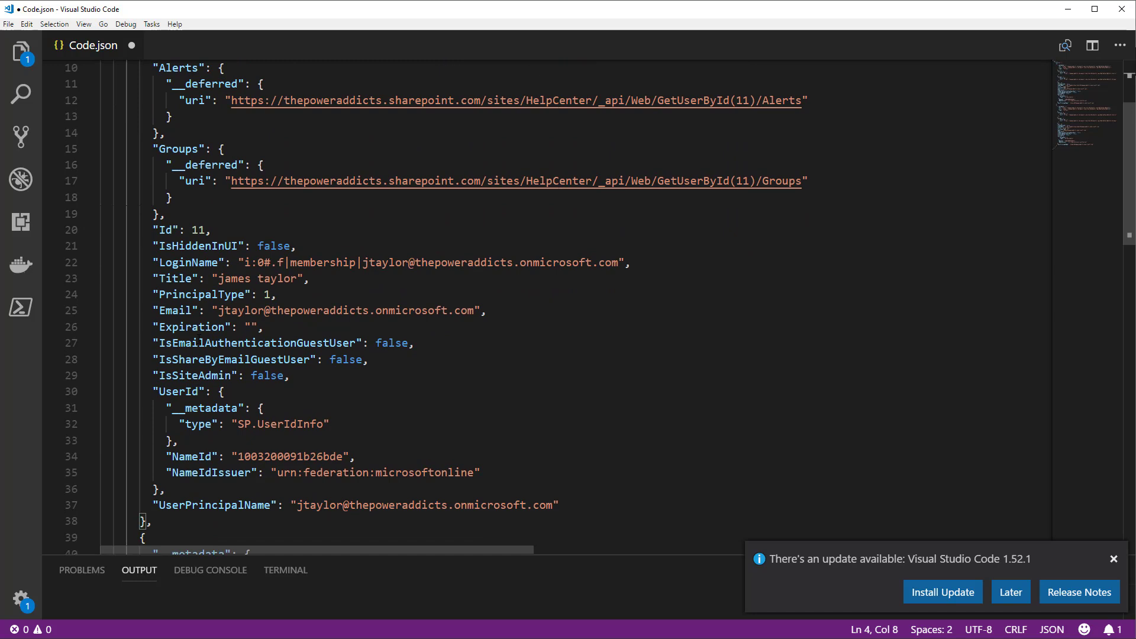
# - Examine the Email, IsSiteAdmin and UserPrincipalName properties of the user objects in Code.json
pyautogui.doubleClick(180, 312)
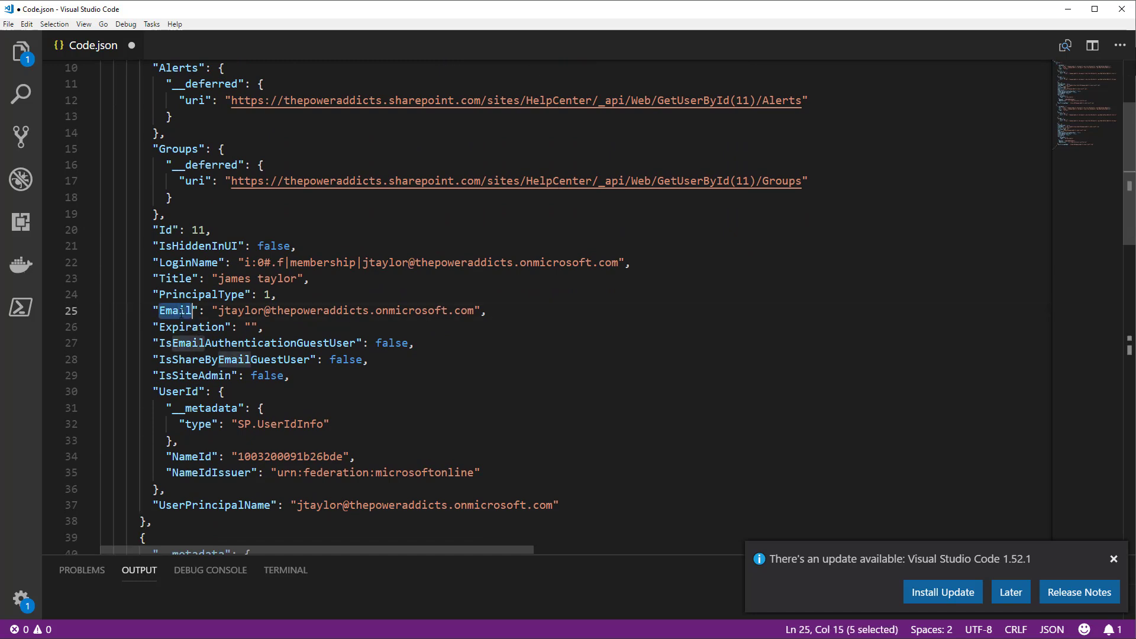
pyautogui.doubleClick(196, 376)
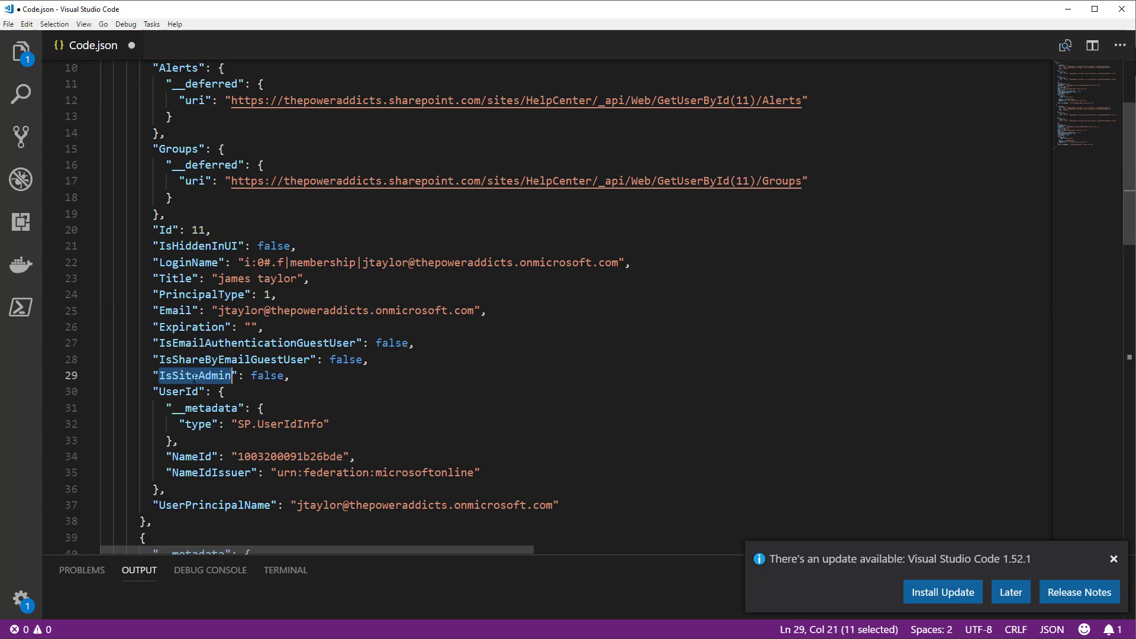
pyautogui.scroll(-2, 195, 377)
pyautogui.doubleClick(207, 431)
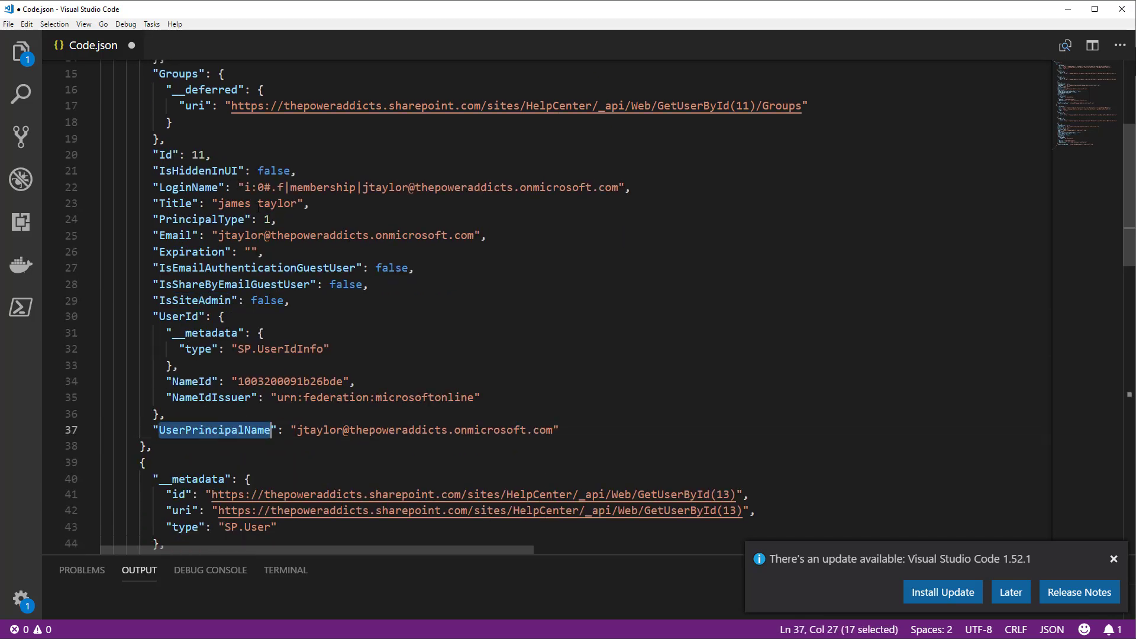
pyautogui.scroll(-5, 257, 206)
pyautogui.click(290, 542)
pyautogui.scroll(10, 290, 542)
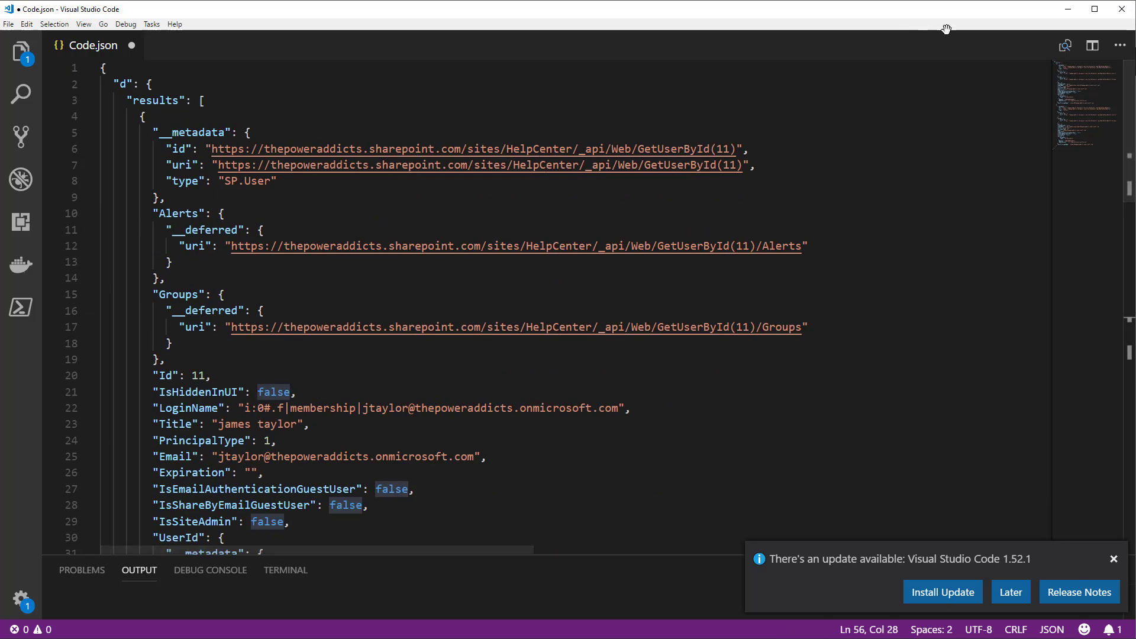
pyautogui.scroll(-3, 180, 291)
pyautogui.doubleClick(180, 290)
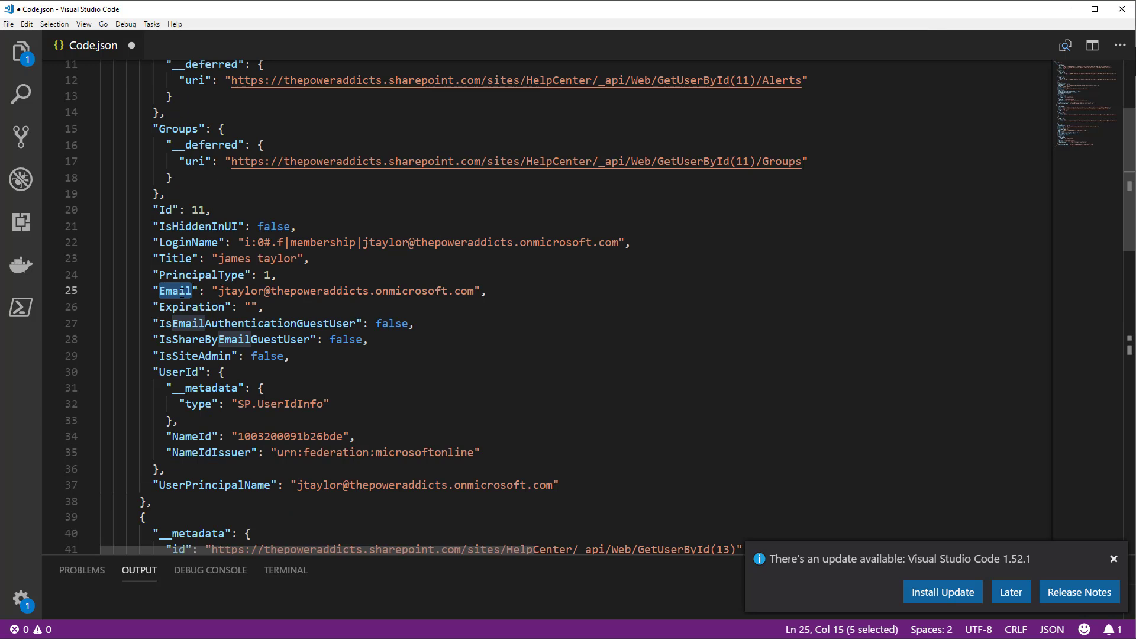
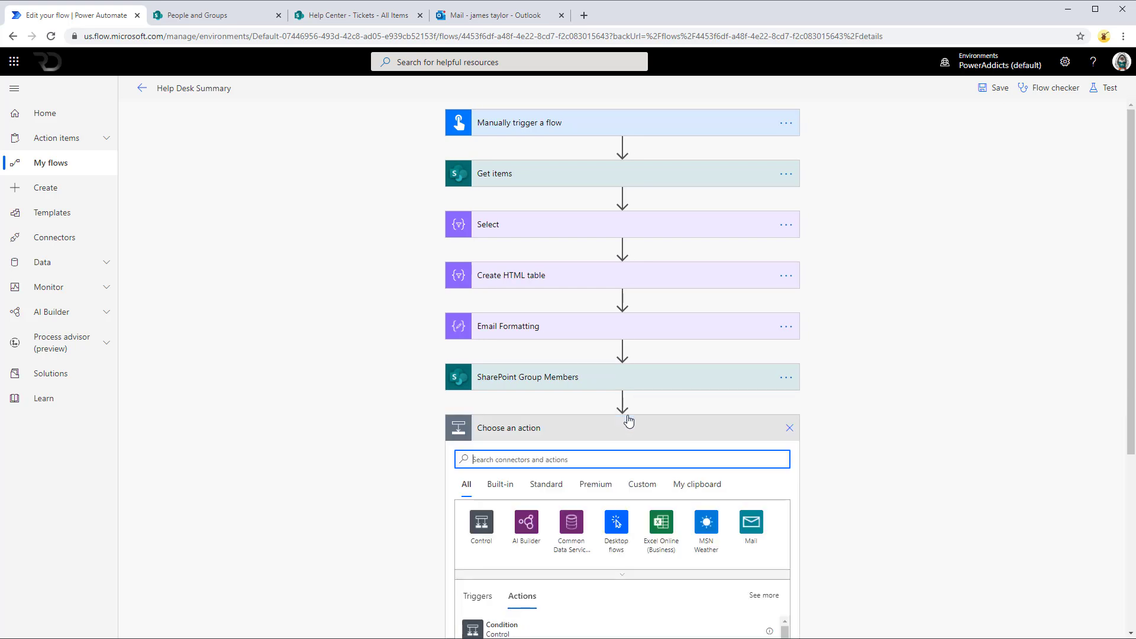
# - In Power Automate, add a Select data operation after SharePoint Group Members and rename it Select Email
pyautogui.write('select')
pyautogui.scroll(-2, 592, 473)
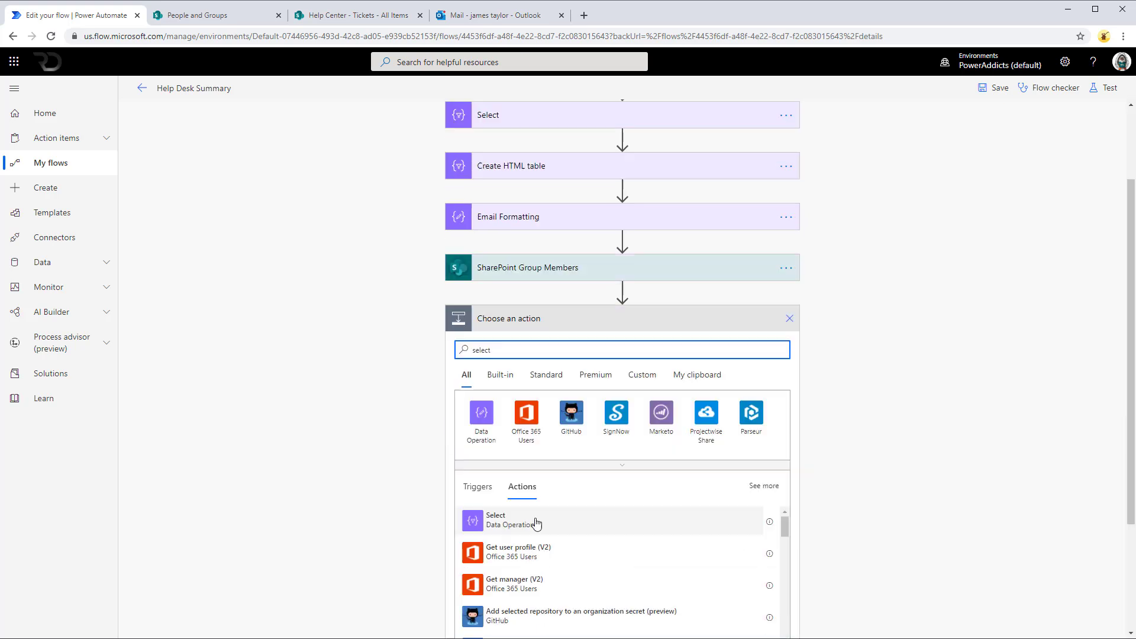
pyautogui.click(536, 522)
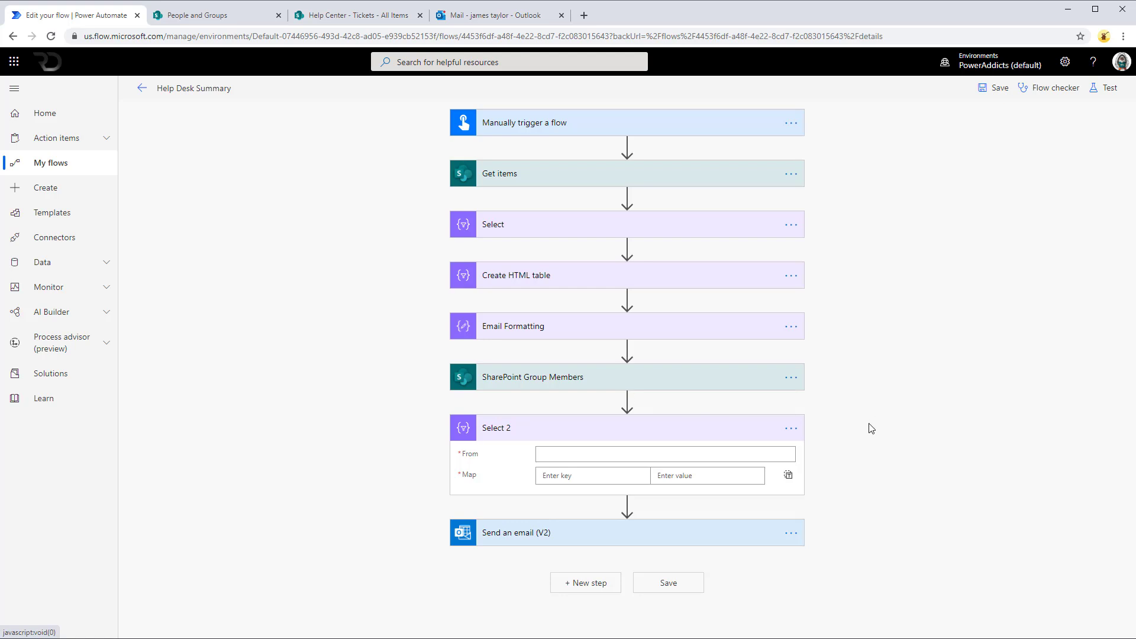
pyautogui.click(791, 428)
pyautogui.click(814, 446)
pyautogui.write('Select Email')
# - Set the From input of Select Email to the body output of SharePoint Group Members
pyautogui.click(476, 463)
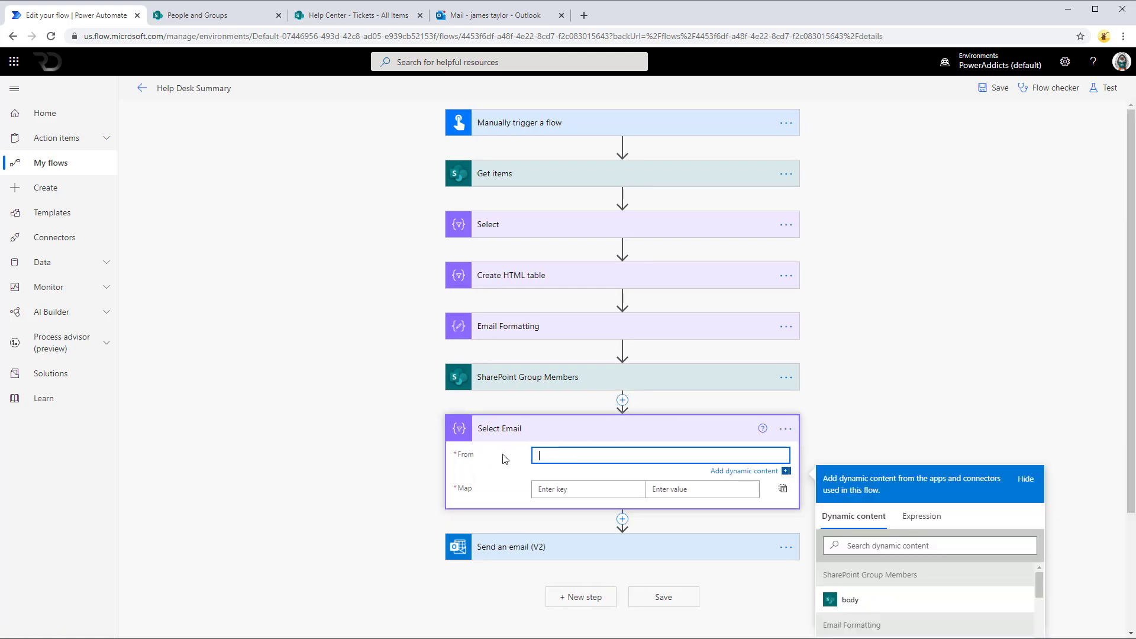
pyautogui.scroll(-2, 976, 415)
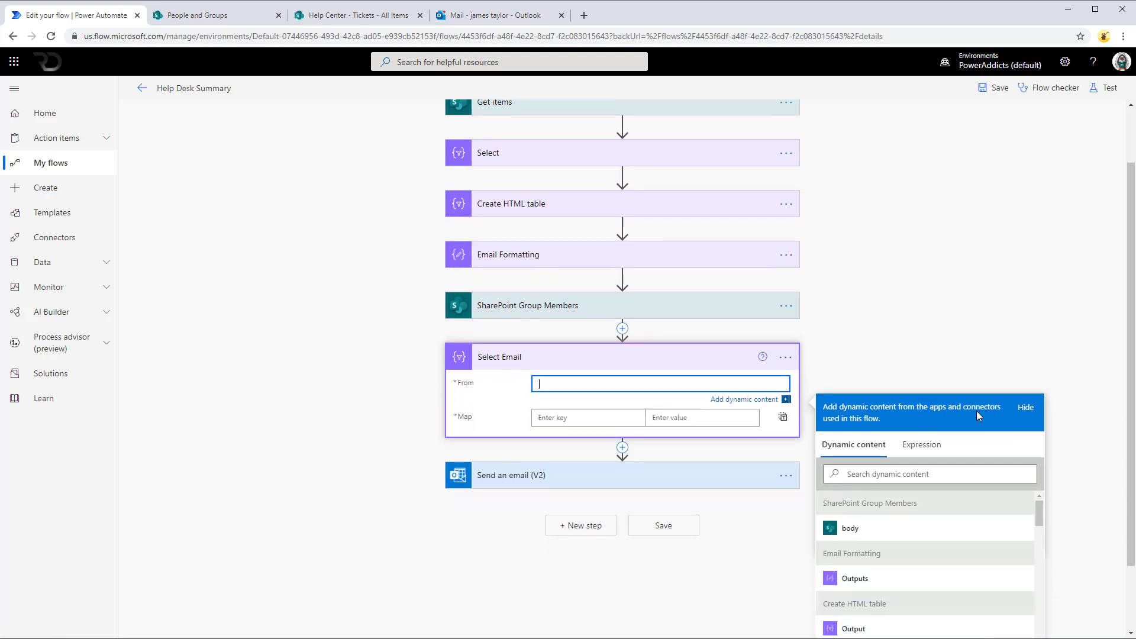
pyautogui.click(850, 527)
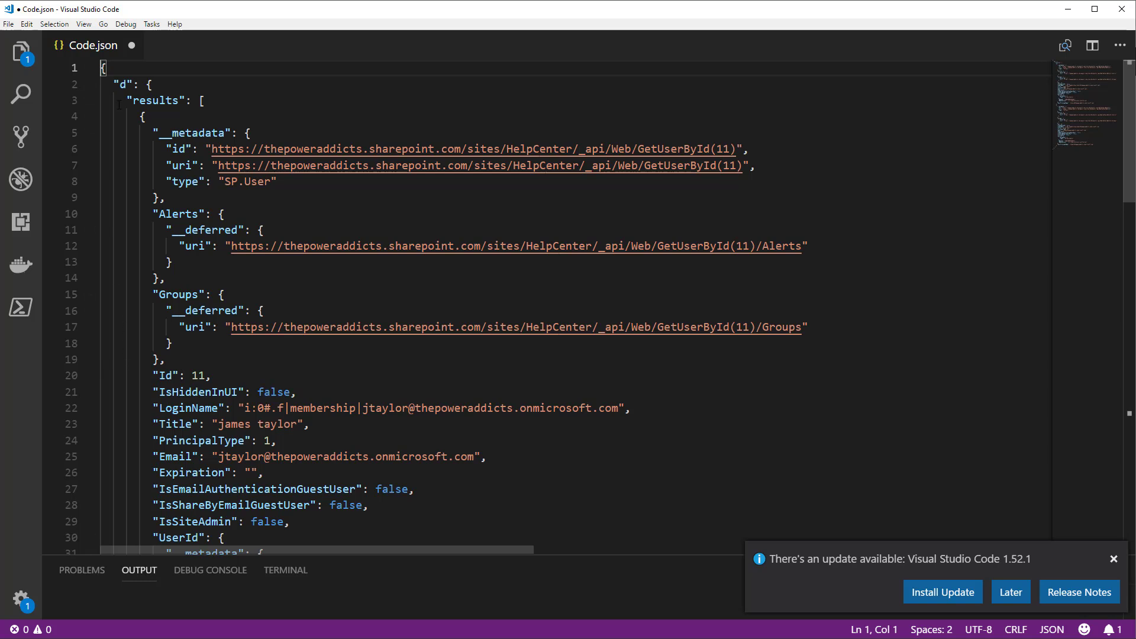
# - Review the path from d to the results array in Code.json in Visual Studio Code
pyautogui.doubleClick(123, 84)
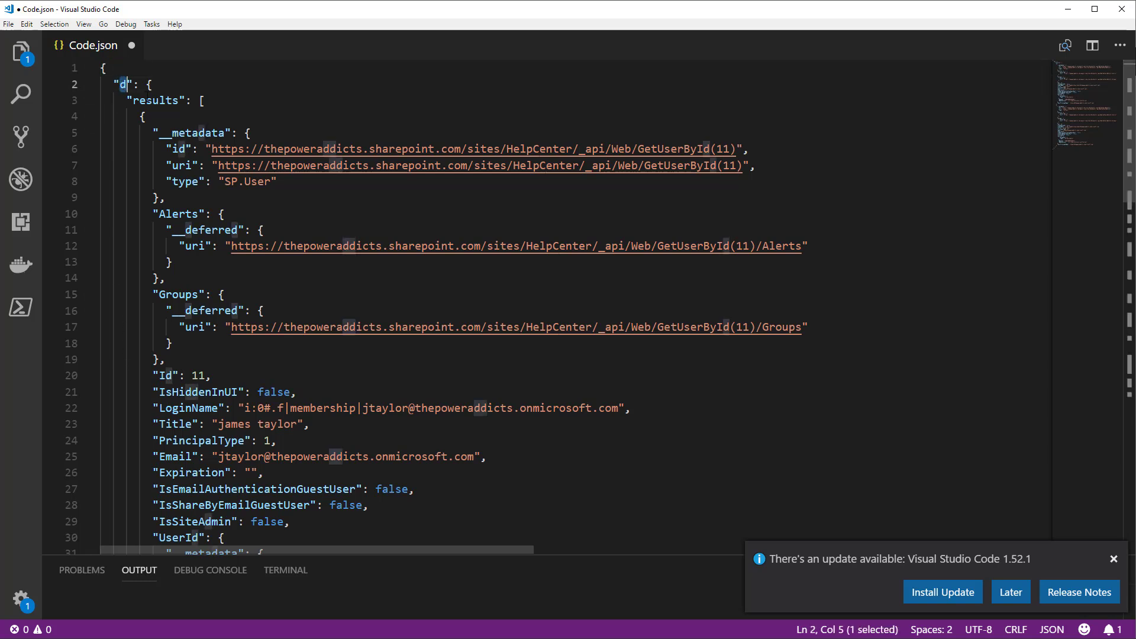
pyautogui.doubleClick(148, 100)
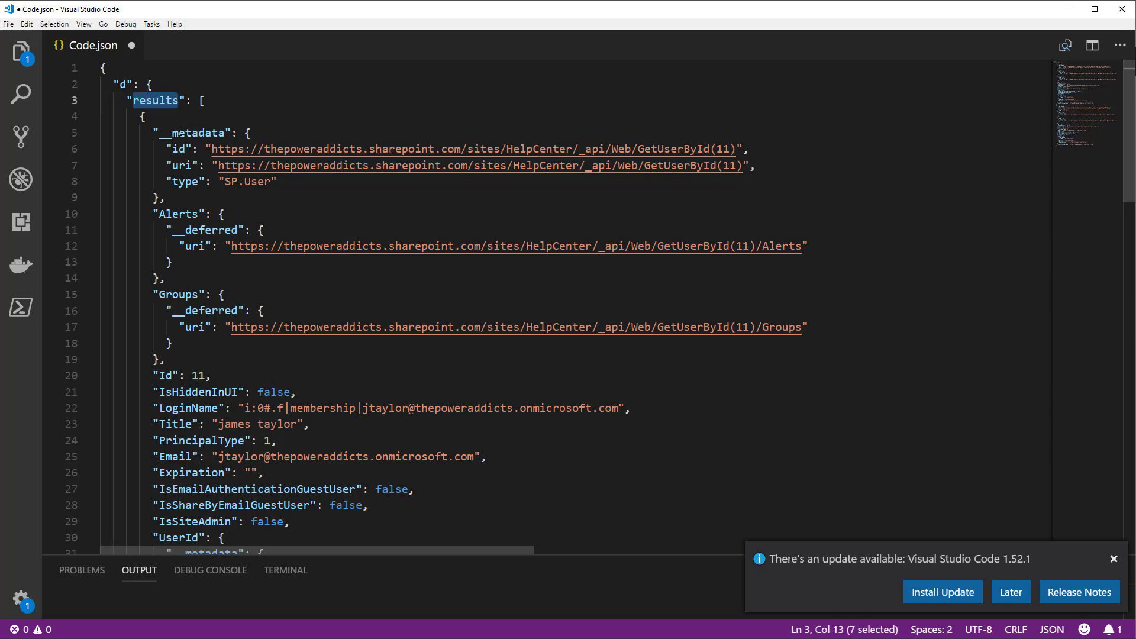
pyautogui.click(201, 101)
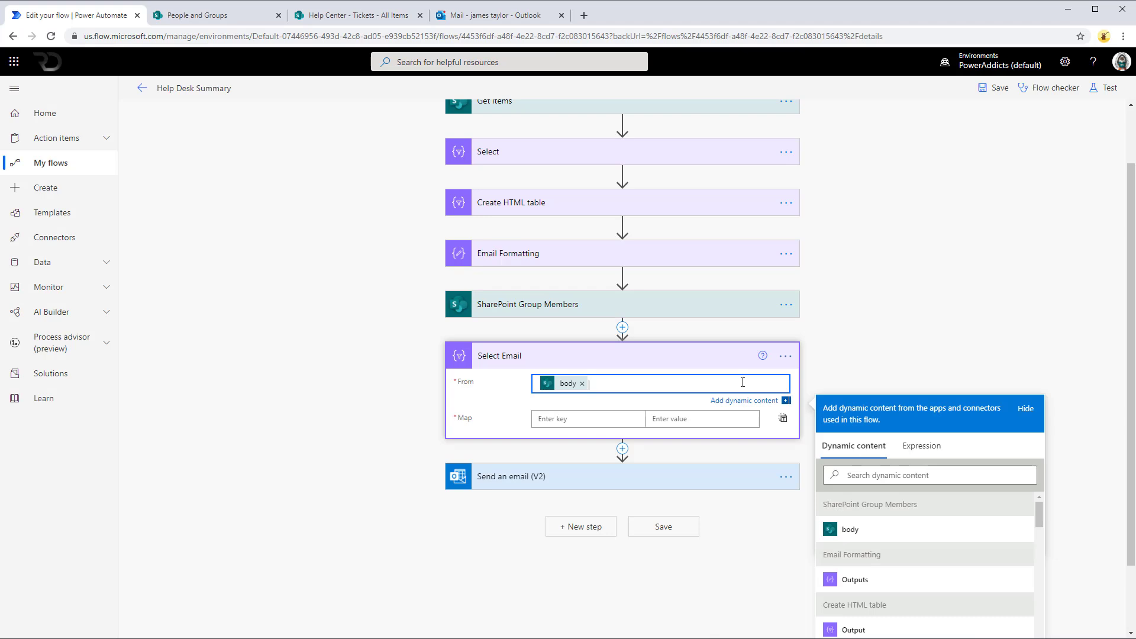
# - Copy the from expression outputs('SharePoint_Group_Members')?['body'] from the code view of Select Email
pyautogui.click(791, 359)
pyautogui.click(791, 431)
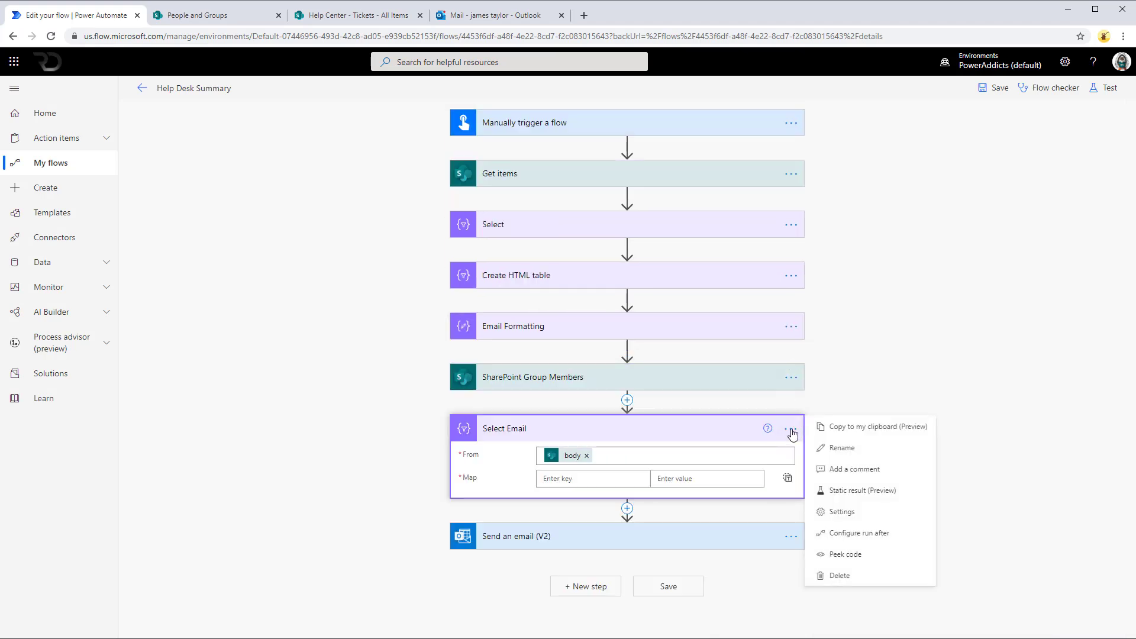
pyautogui.click(863, 555)
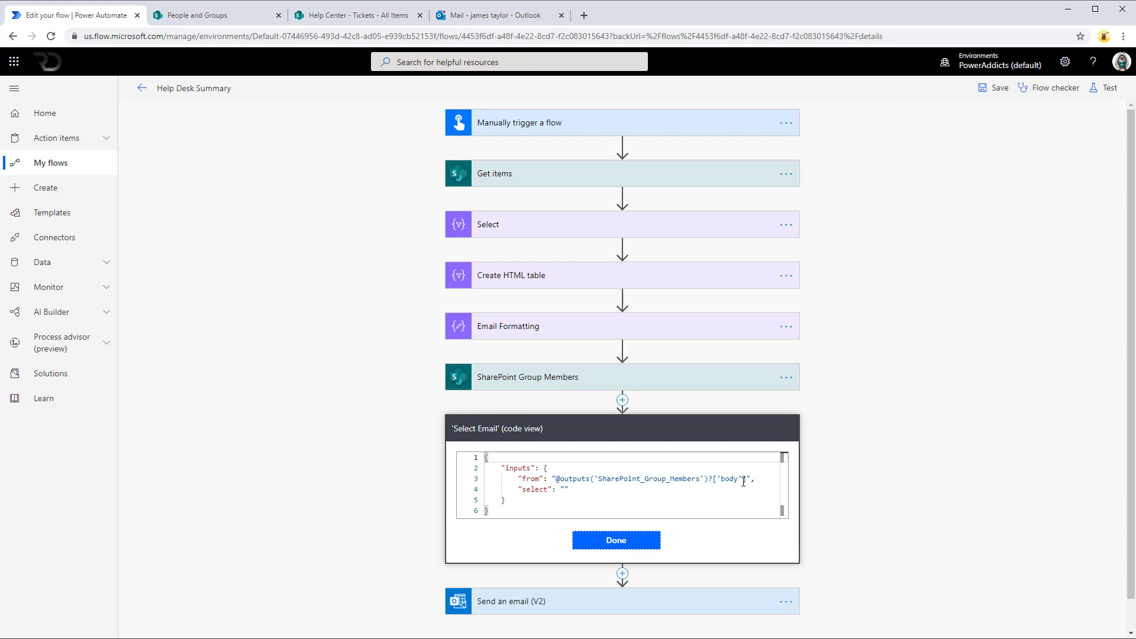
pyautogui.moveTo(747, 478); pyautogui.dragTo(561, 479)
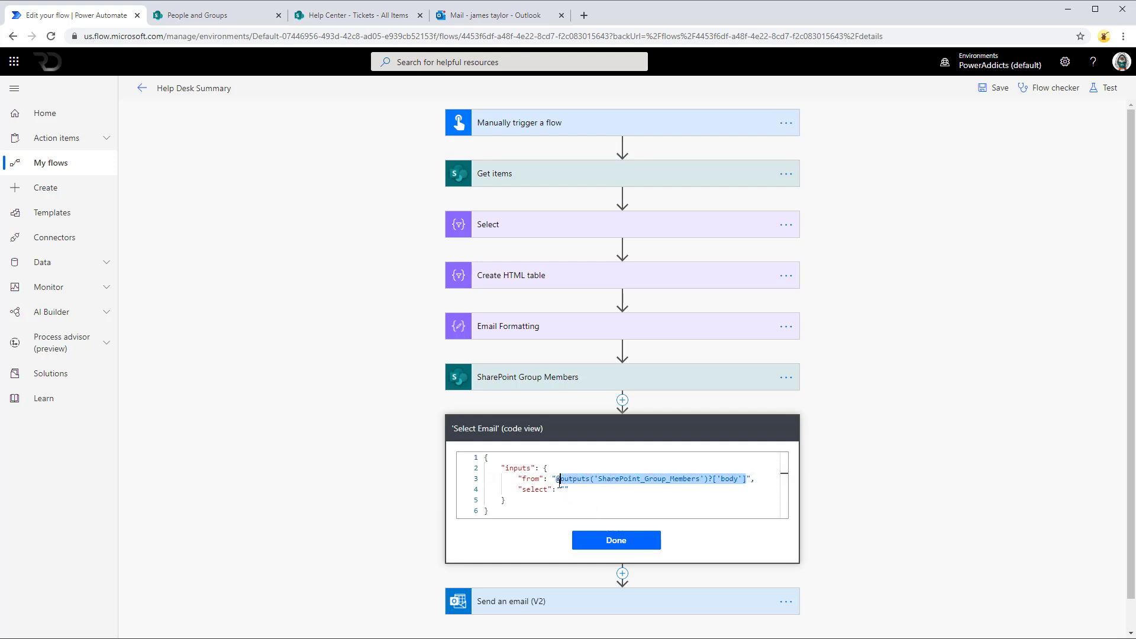
pyautogui.click(647, 540)
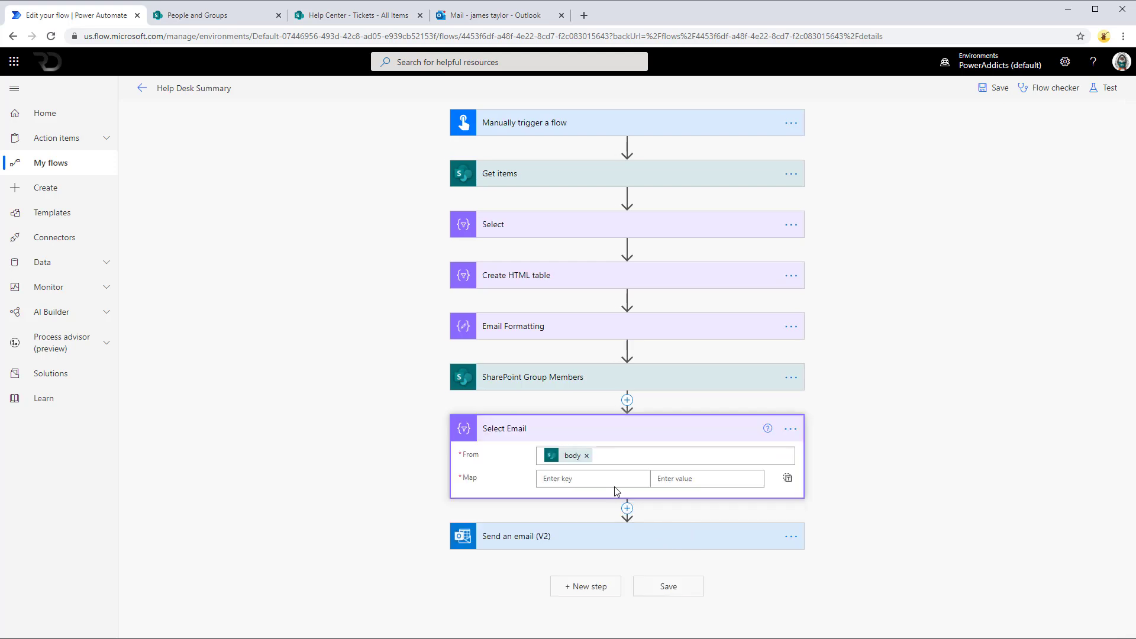
# - Replace the From input of Select Email with the expression outputs('SharePoint_Group_Members')?['body']?['d']?['results']
pyautogui.click(586, 456)
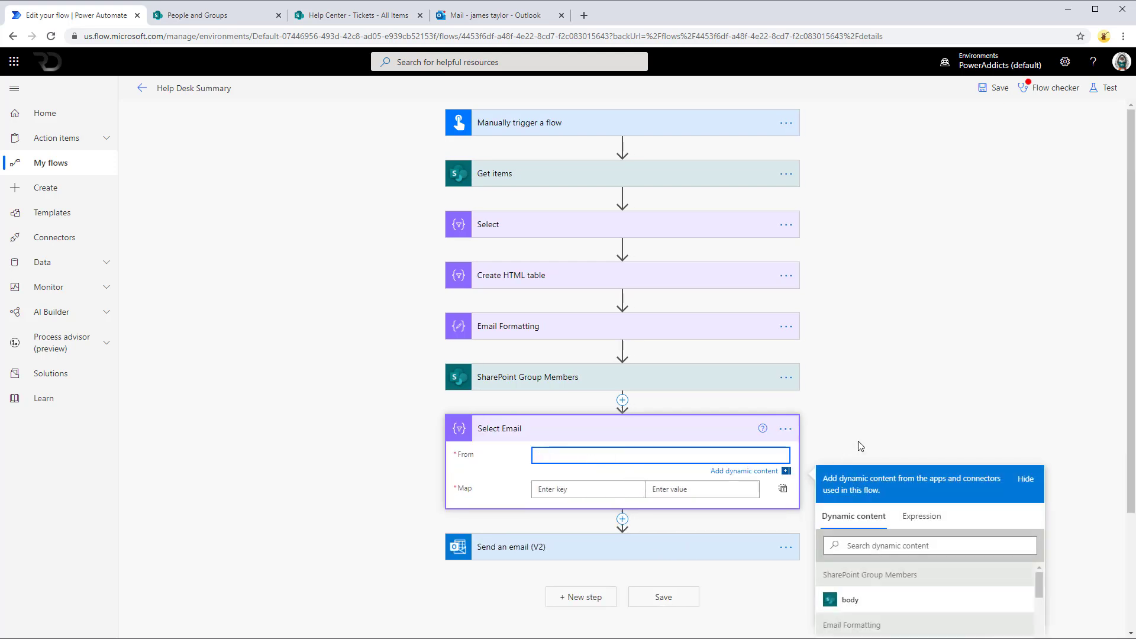
pyautogui.click(922, 390)
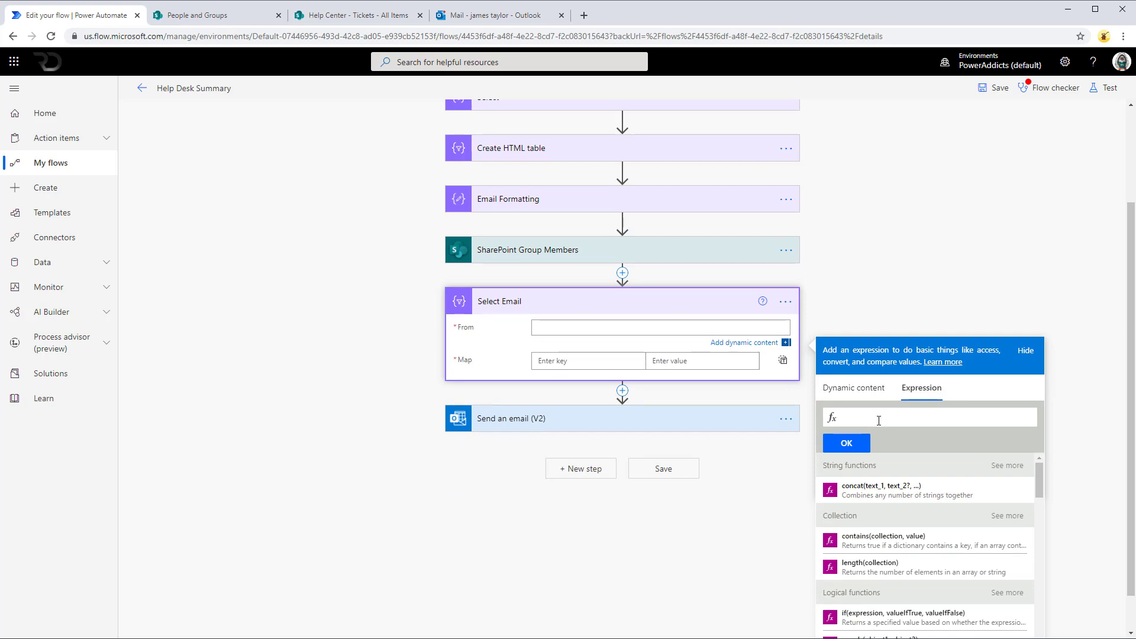
pyautogui.hotkey('ctrl', 'v')
pyautogui.press('Home')
pyautogui.click(897, 417)
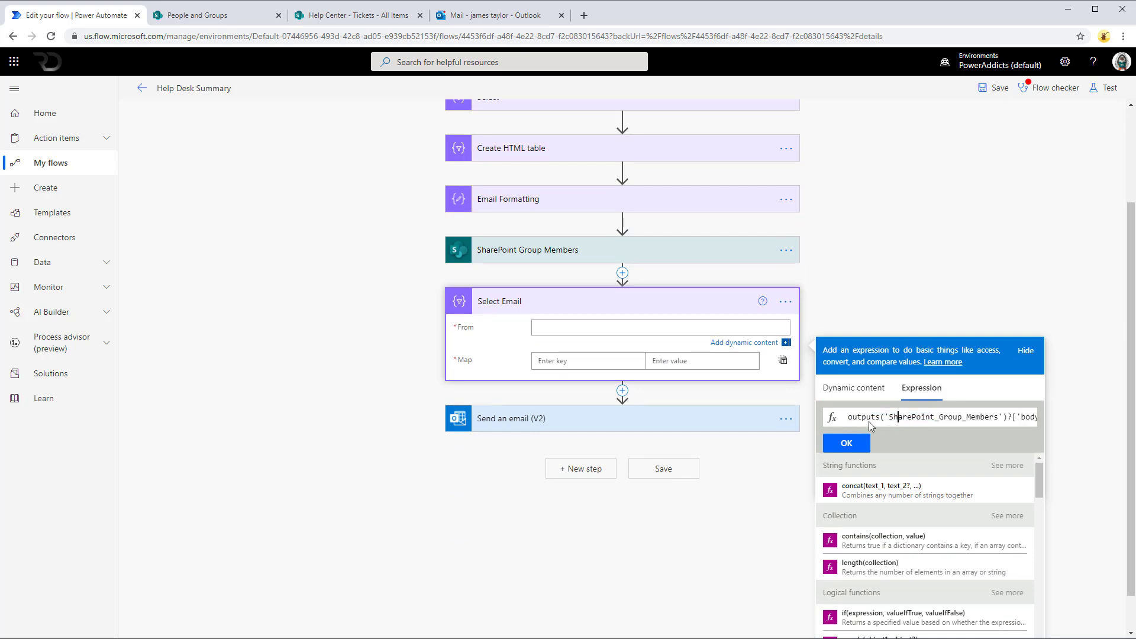
pyautogui.moveTo(1014, 418); pyautogui.dragTo(1025, 418)
pyautogui.click(1025, 418)
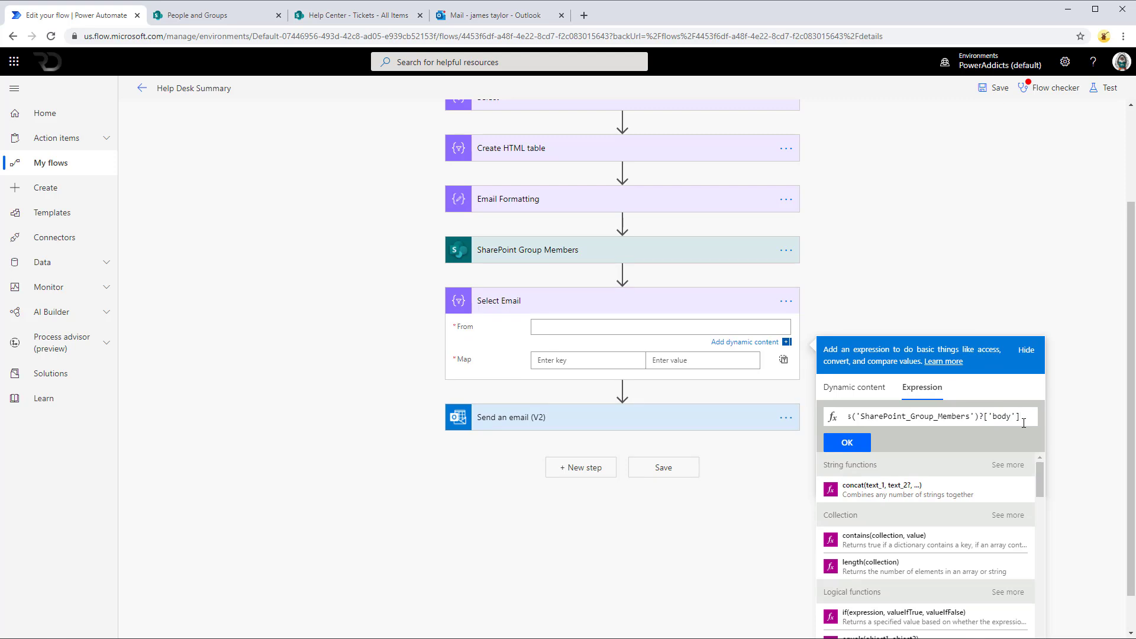
pyautogui.write('?')
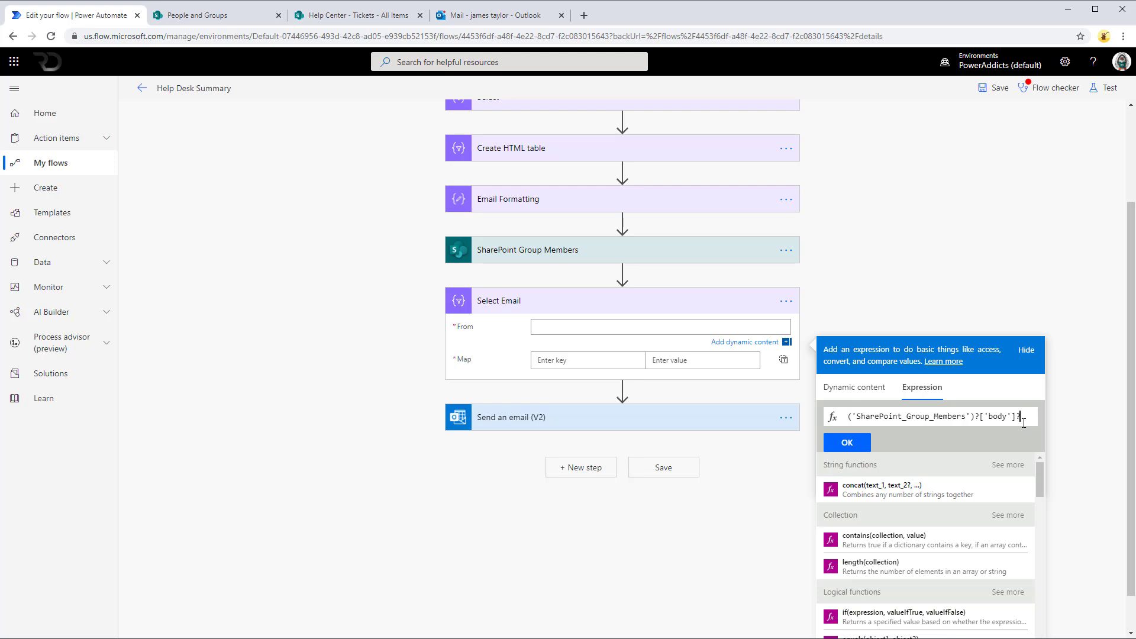
pyautogui.write("['d']")
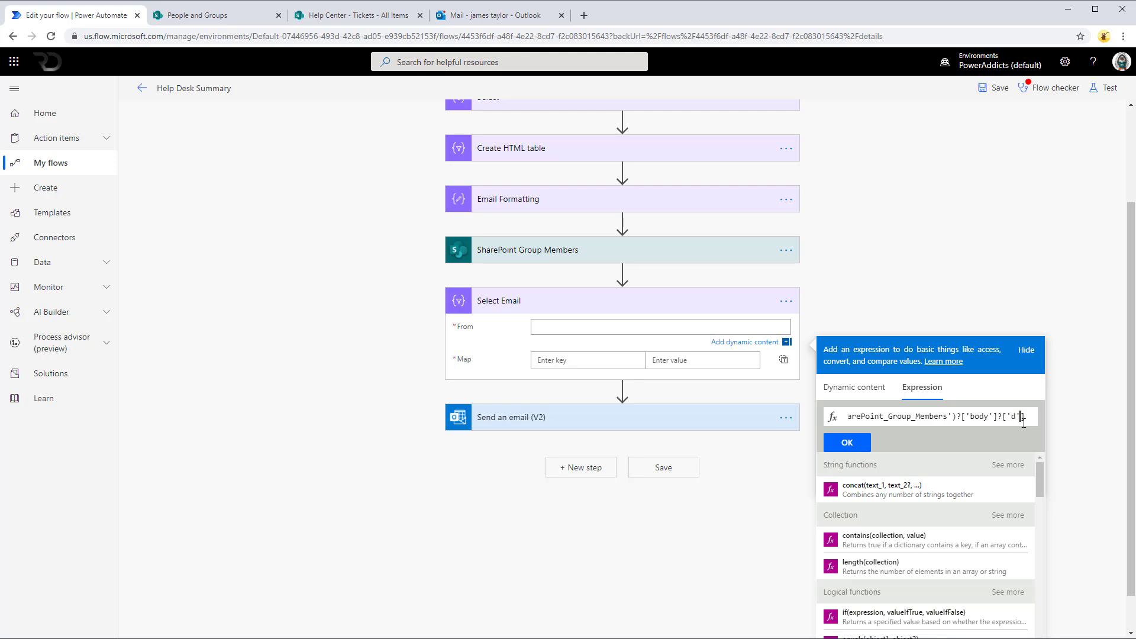
pyautogui.write("?['resu")
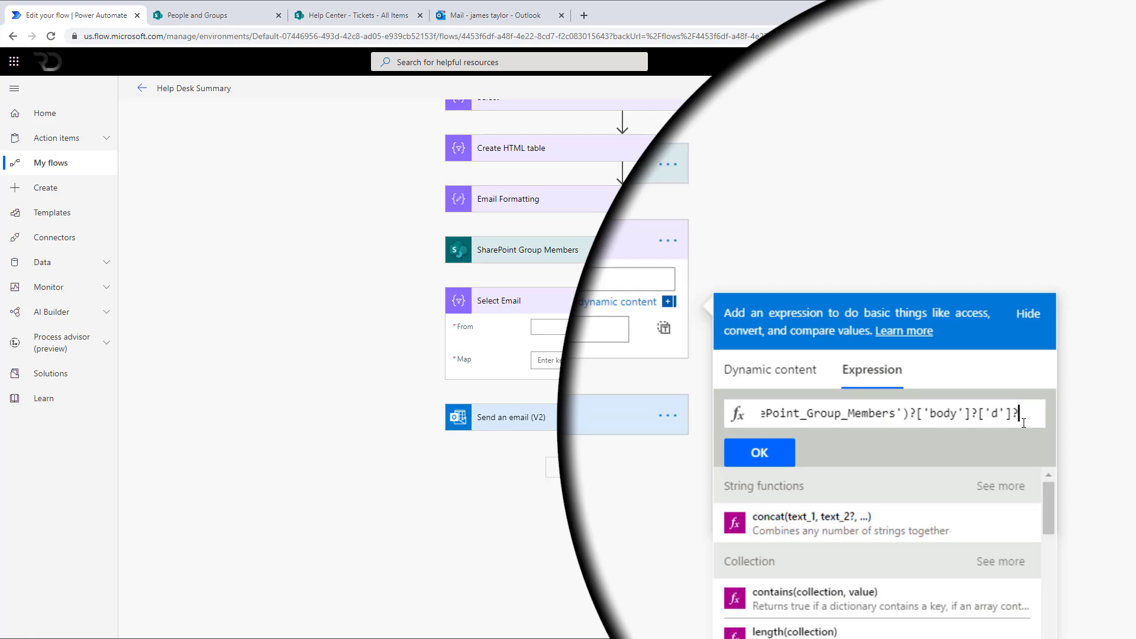
pyautogui.write('lts')
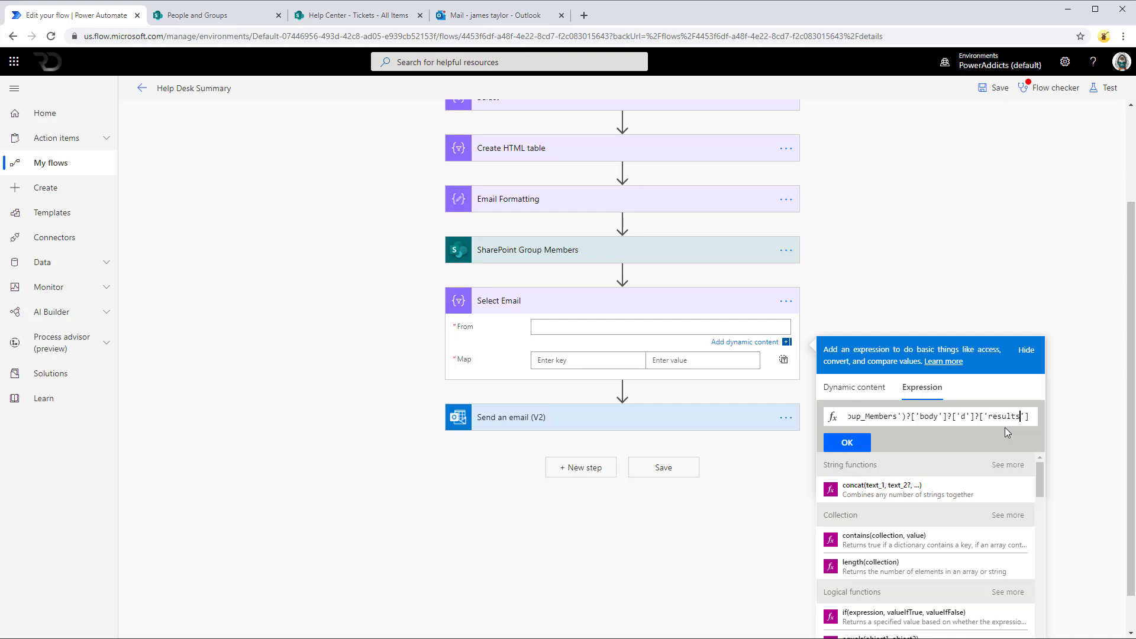
pyautogui.click(834, 444)
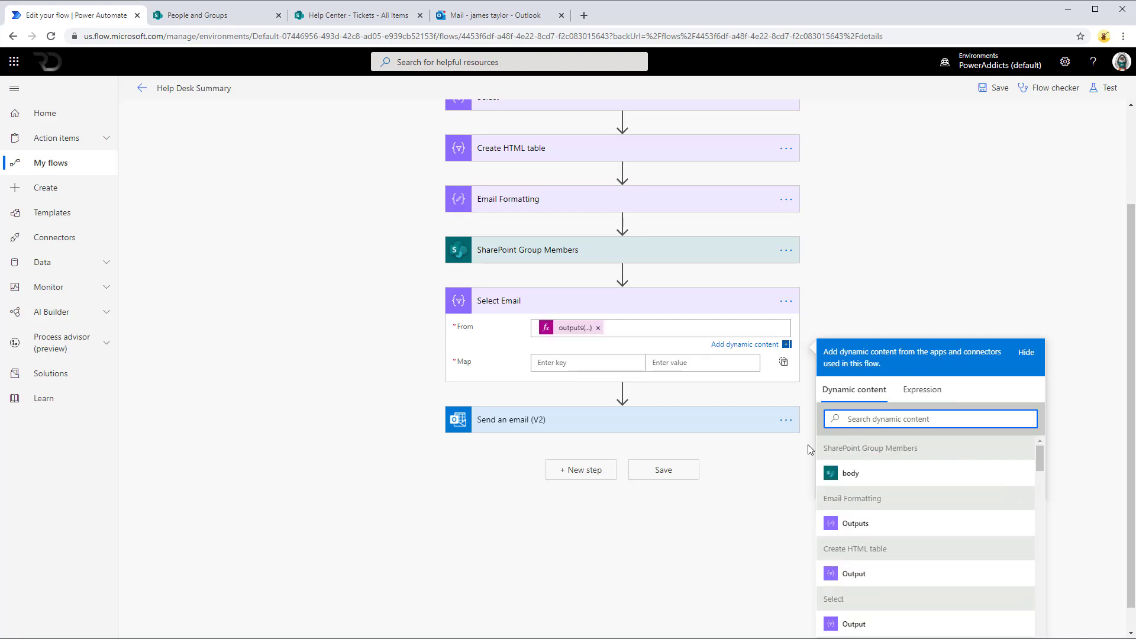
# - Switch the Map of Select Email to text mode and set it to the expression item()?['Email']
pyautogui.click(784, 363)
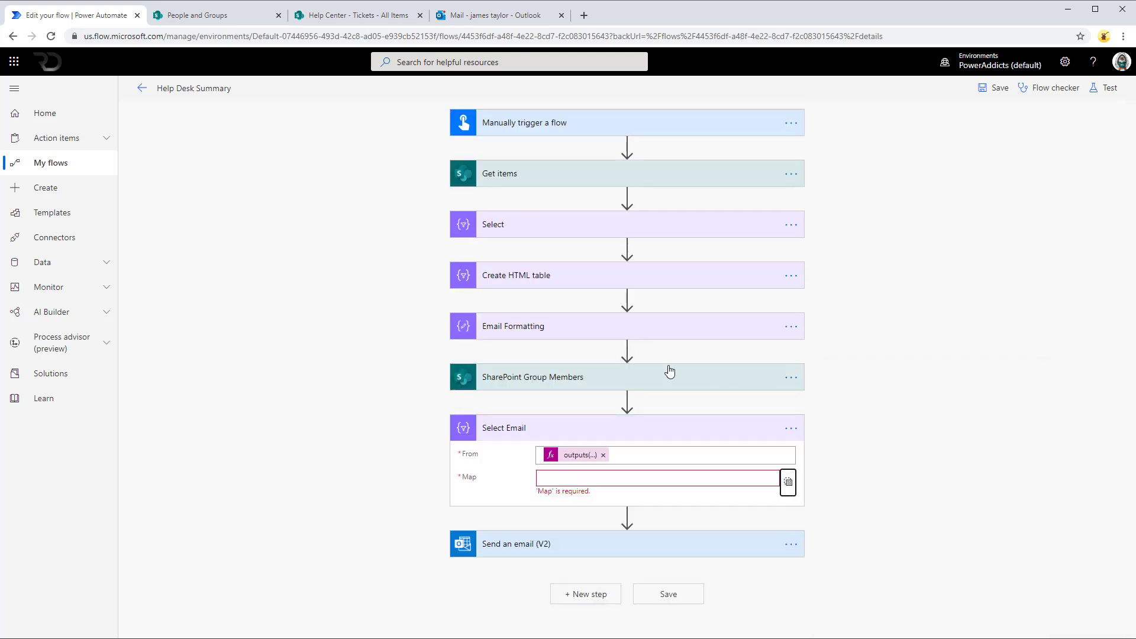
pyautogui.click(592, 478)
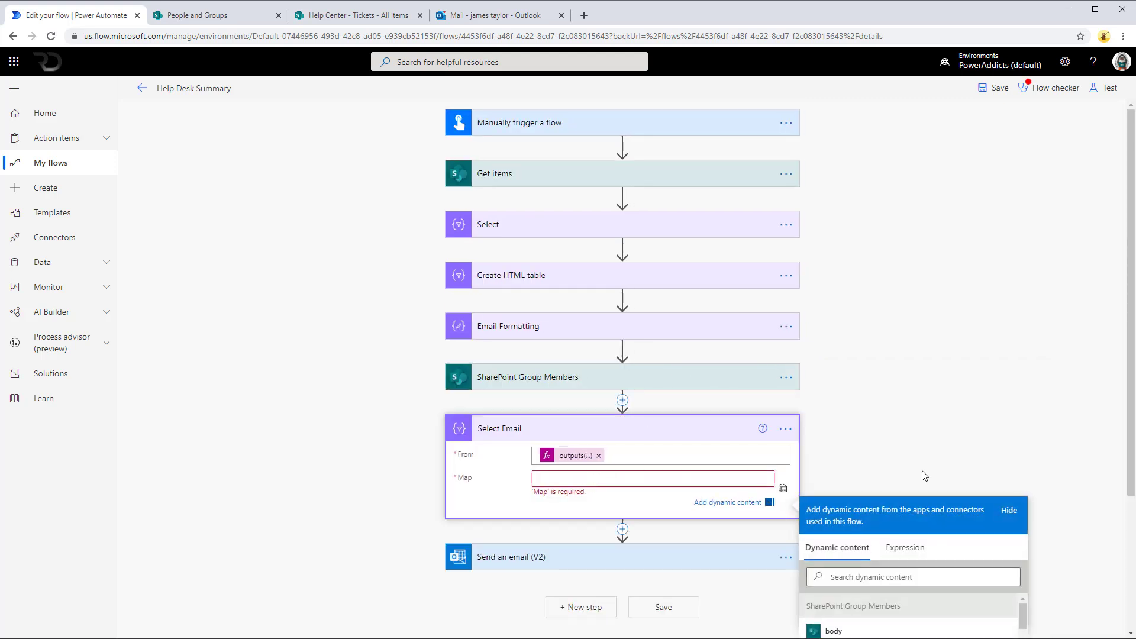
pyautogui.scroll(-2, 925, 476)
pyautogui.click(905, 432)
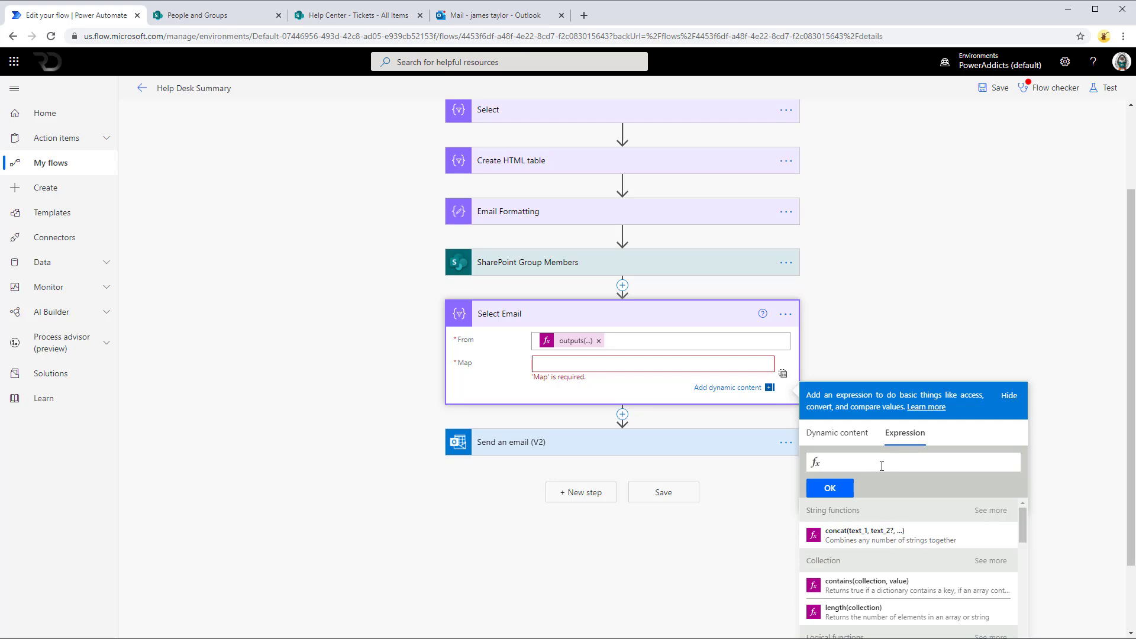
pyautogui.write("item()?['Email")
pyautogui.click(831, 488)
pyautogui.click(854, 338)
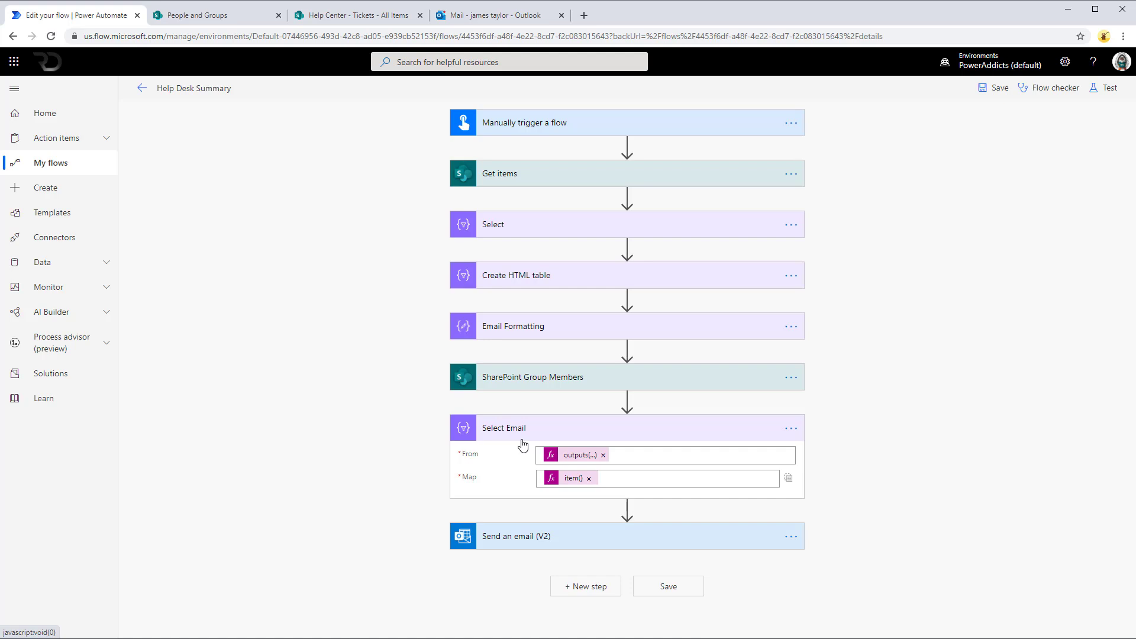
# - Add a Compose action named SP User Emails after Select Email, with the expression join(body('Select_Email'),';') as its input
pyautogui.click(557, 536)
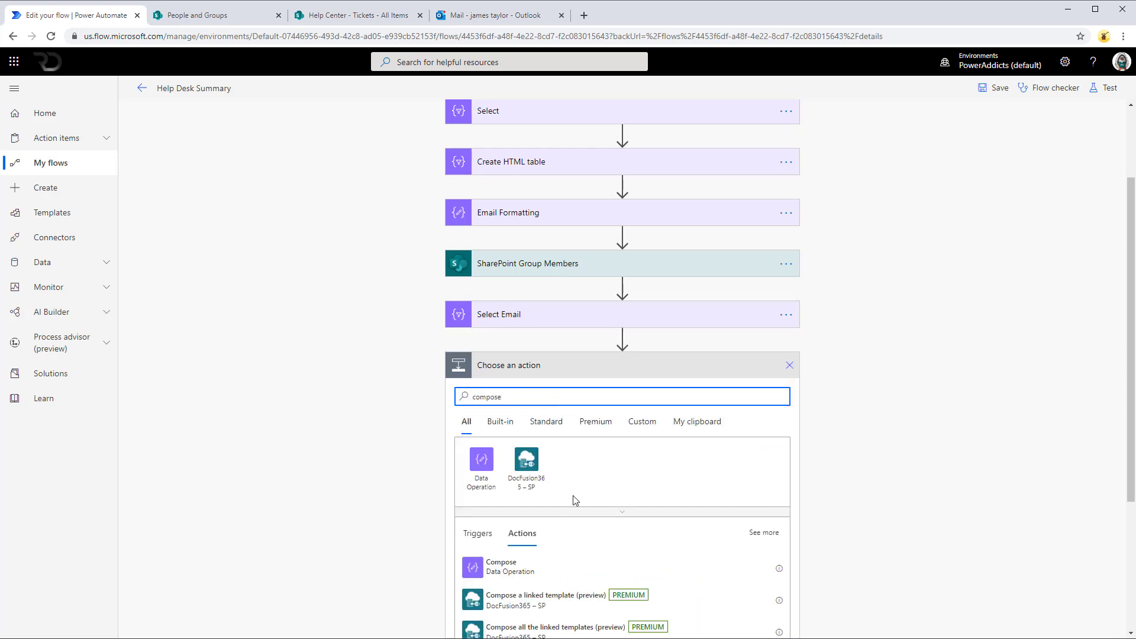
pyautogui.click(550, 565)
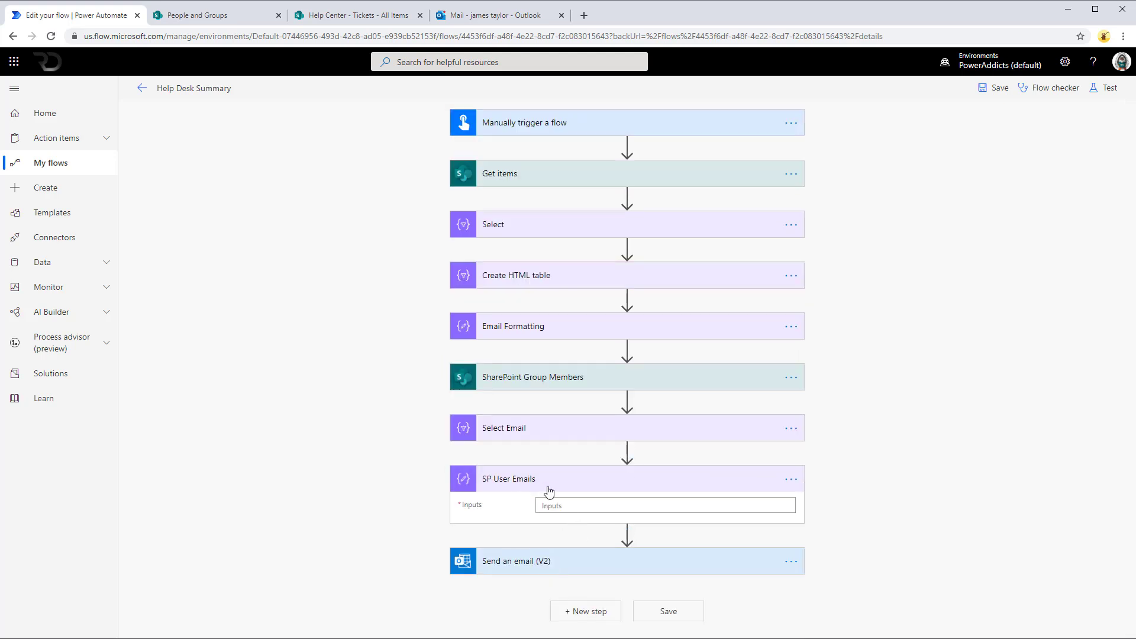
pyautogui.click(584, 503)
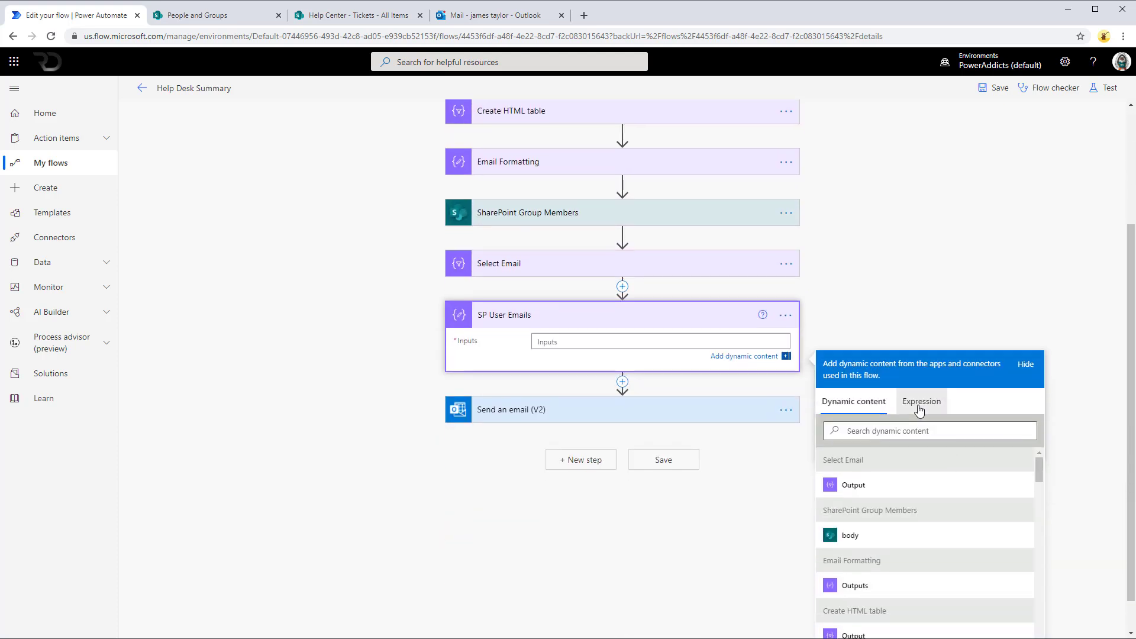
pyautogui.click(920, 402)
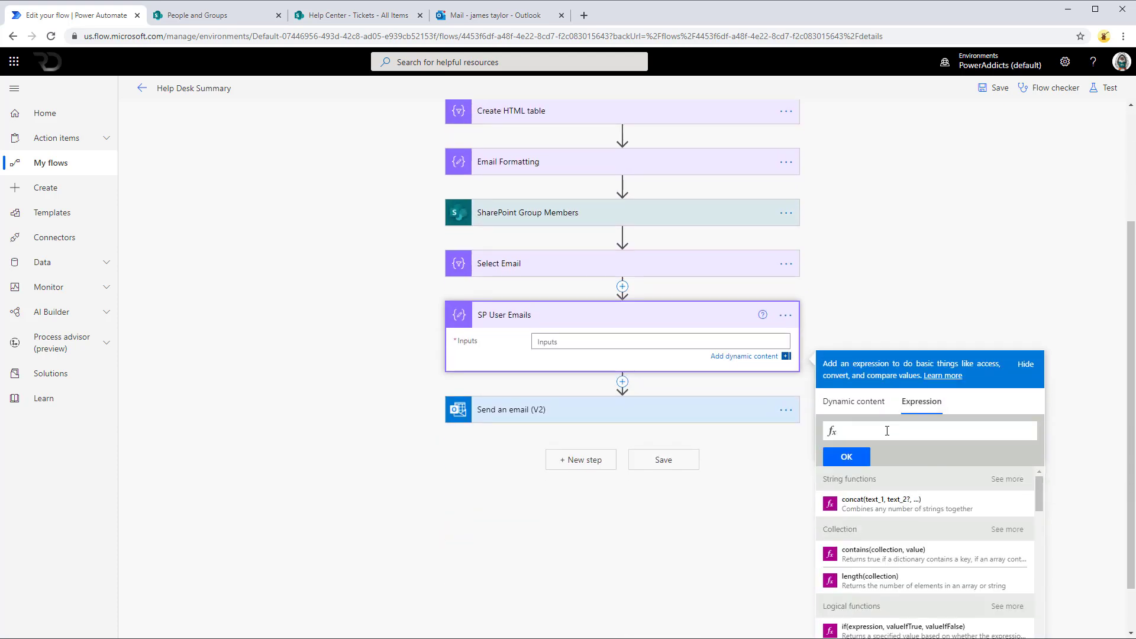
pyautogui.write('join')
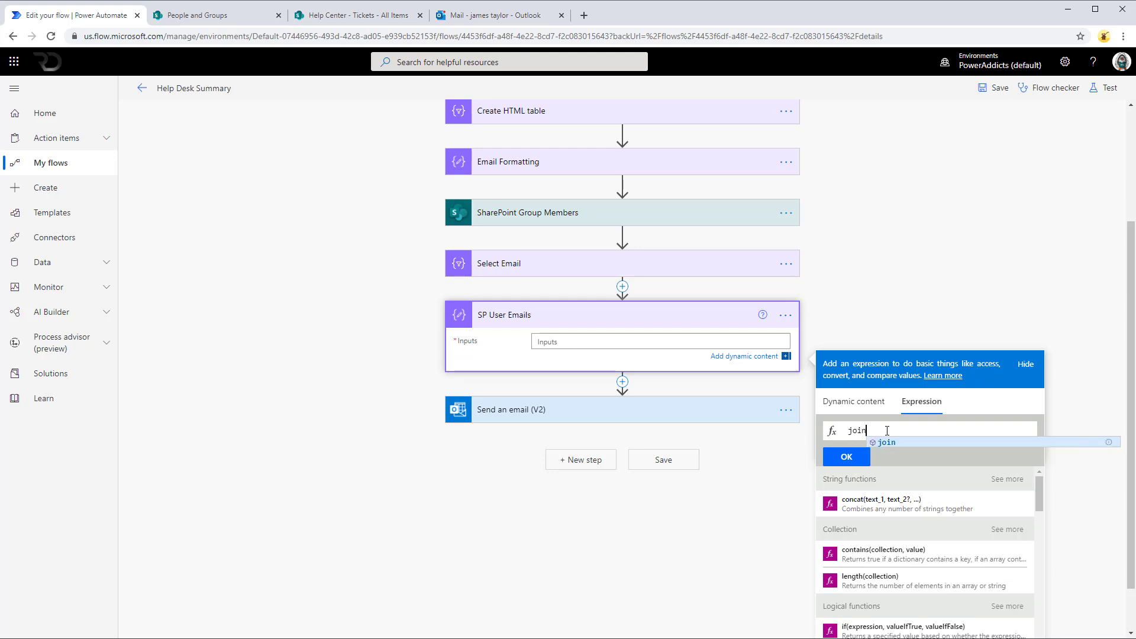
pyautogui.write('(')
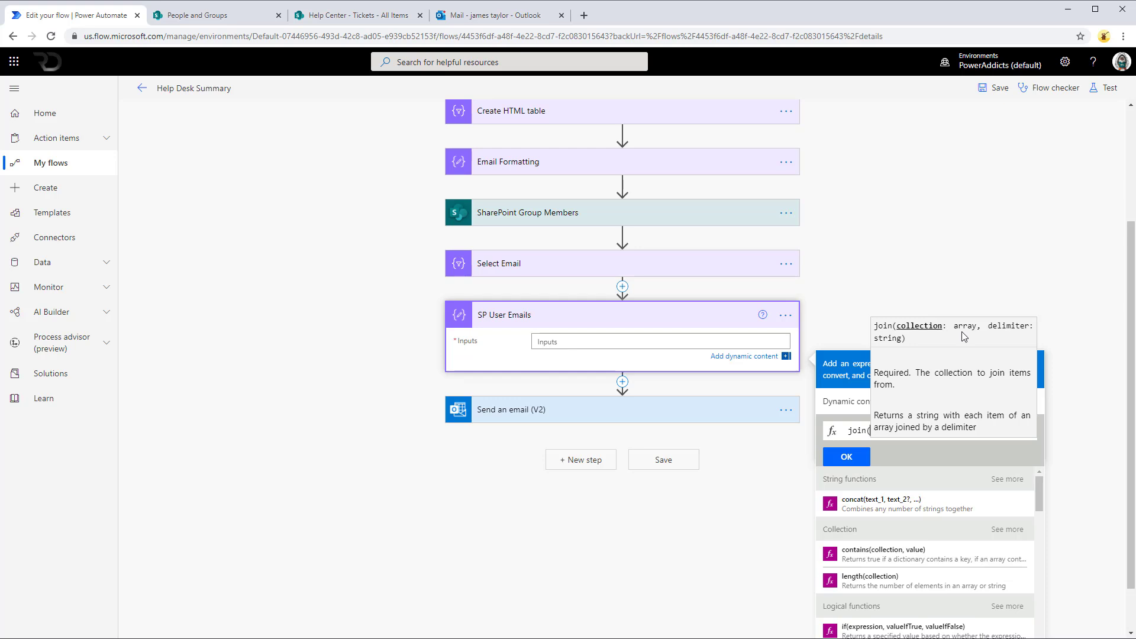
pyautogui.click(839, 407)
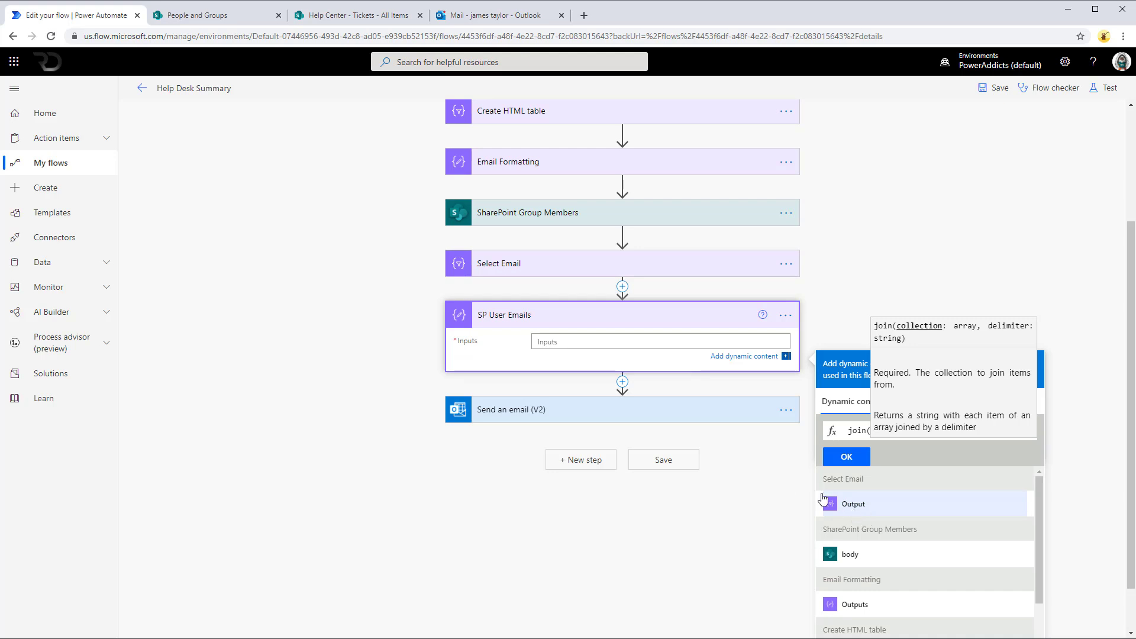
pyautogui.click(867, 508)
pyautogui.write(',')
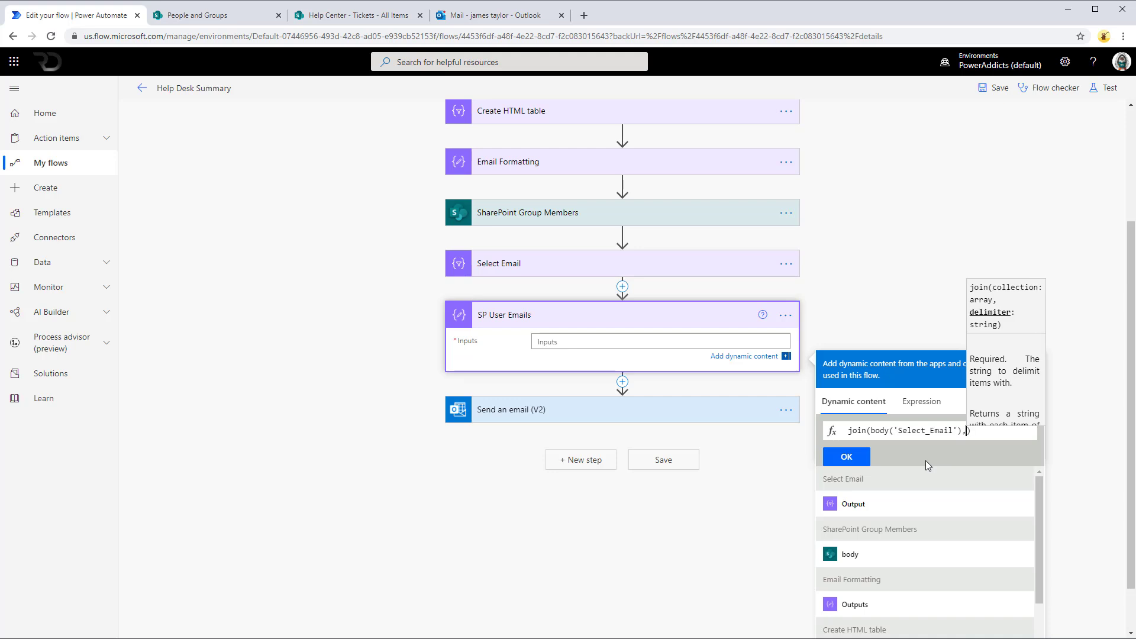
pyautogui.write("';")
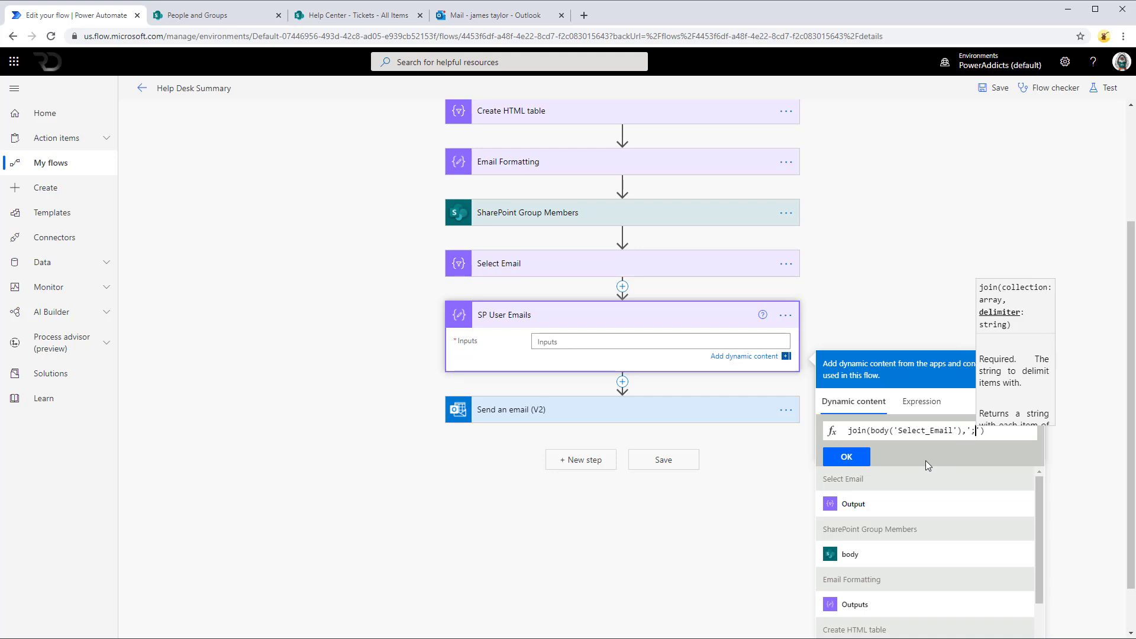
pyautogui.click(846, 456)
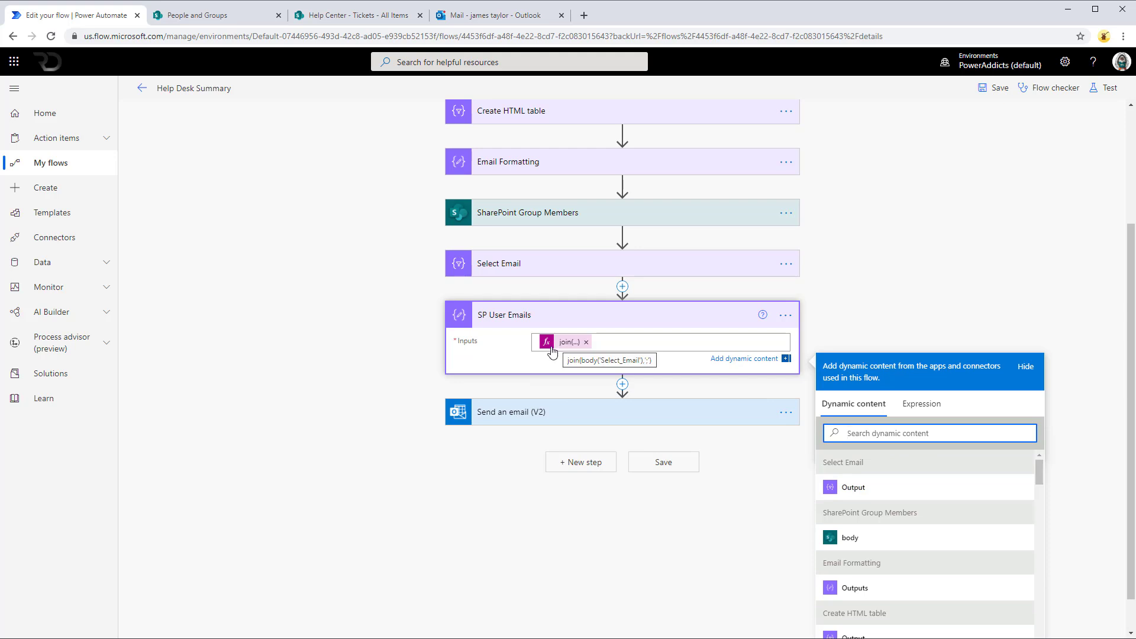
# - Check the Help Center Members group in SharePoint, and replace the recipient of Send an email (V2) with the SP User Emails outputs
pyautogui.click(198, 17)
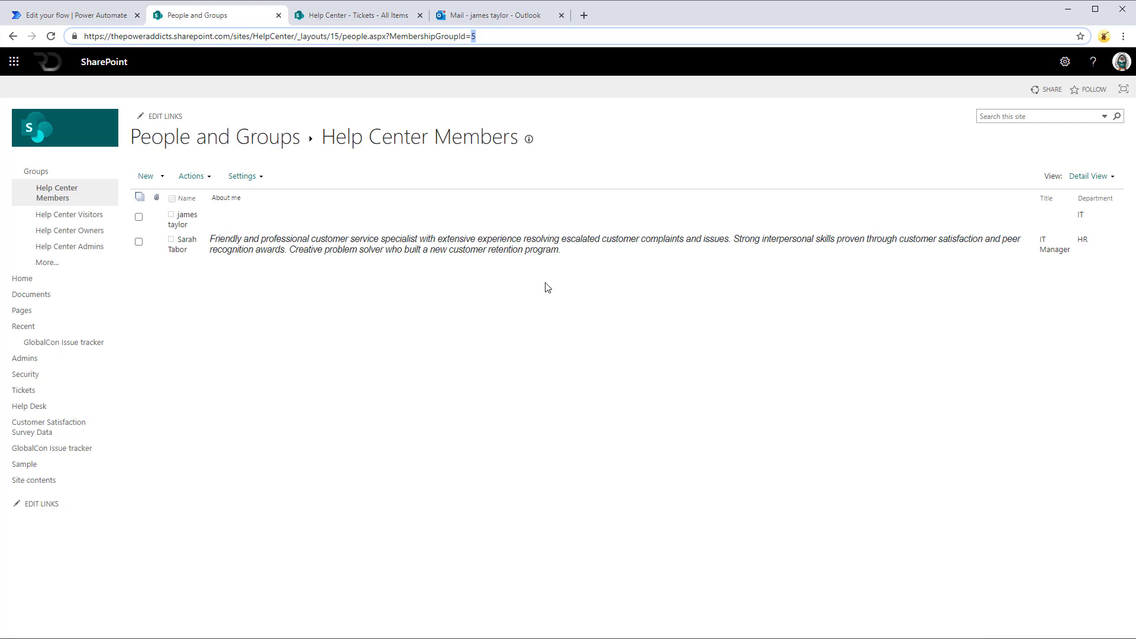
pyautogui.click(64, 15)
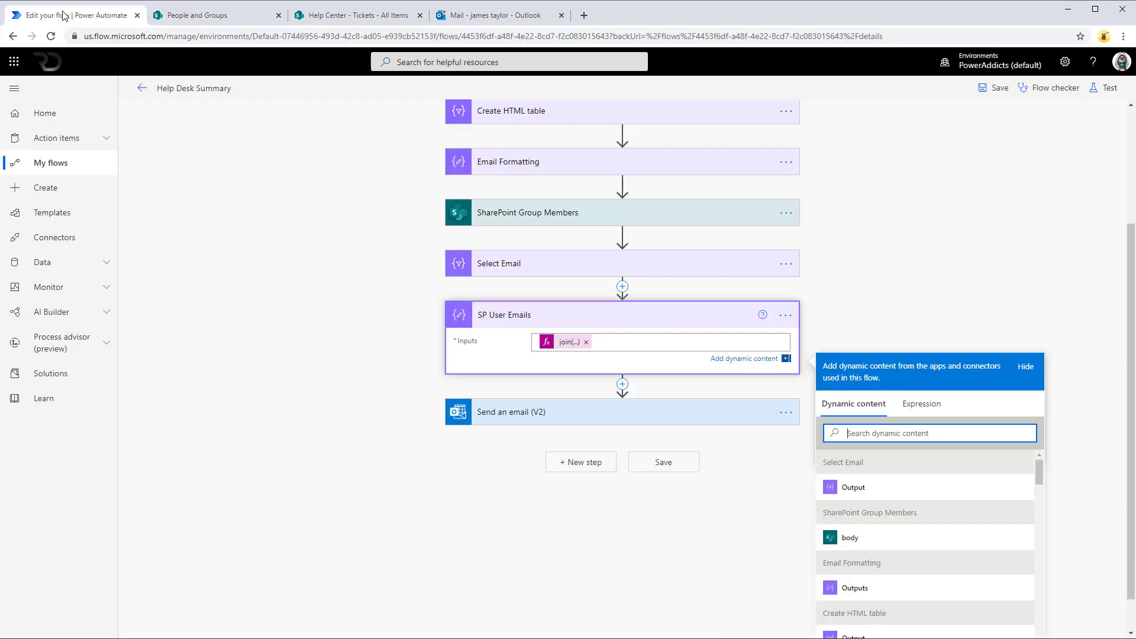
pyautogui.click(553, 412)
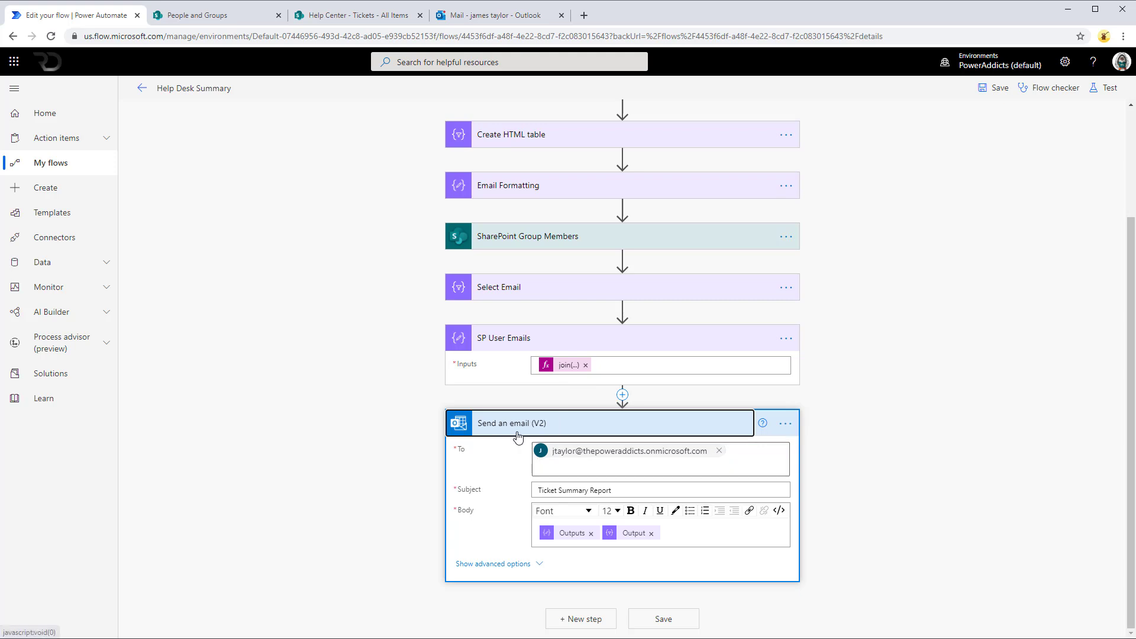
pyautogui.click(719, 451)
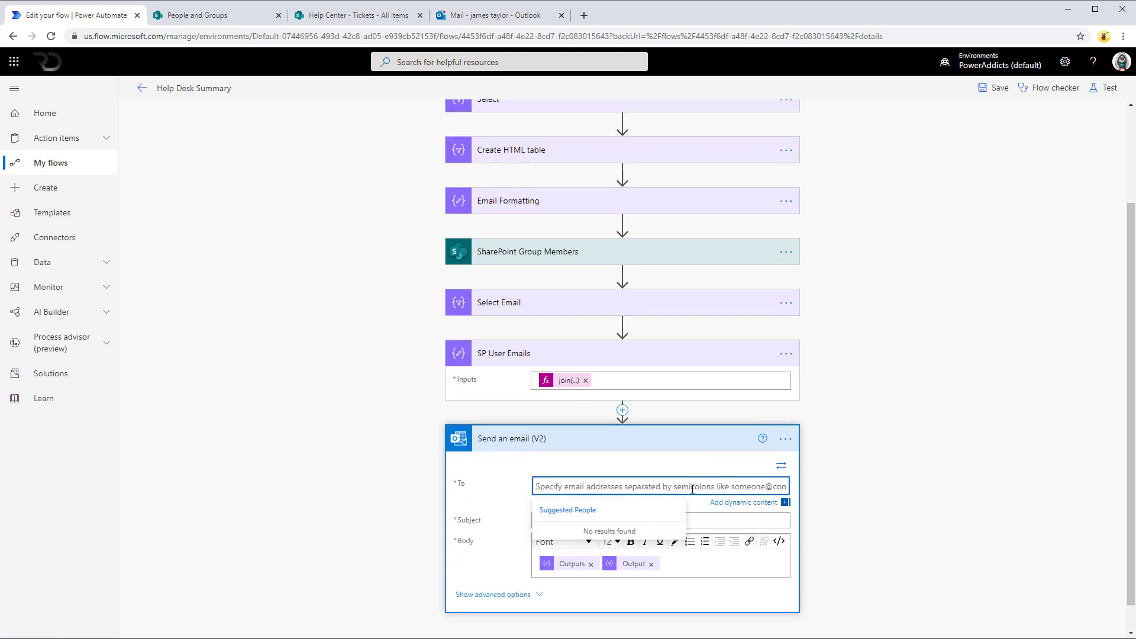
pyautogui.click(781, 468)
pyautogui.click(667, 484)
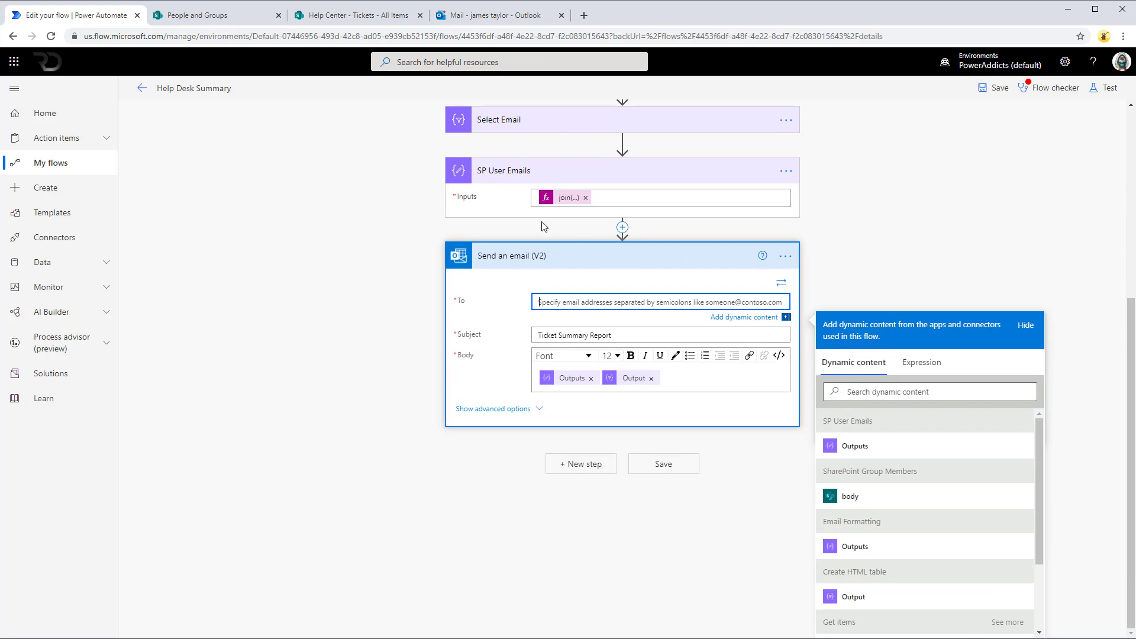
pyautogui.click(885, 449)
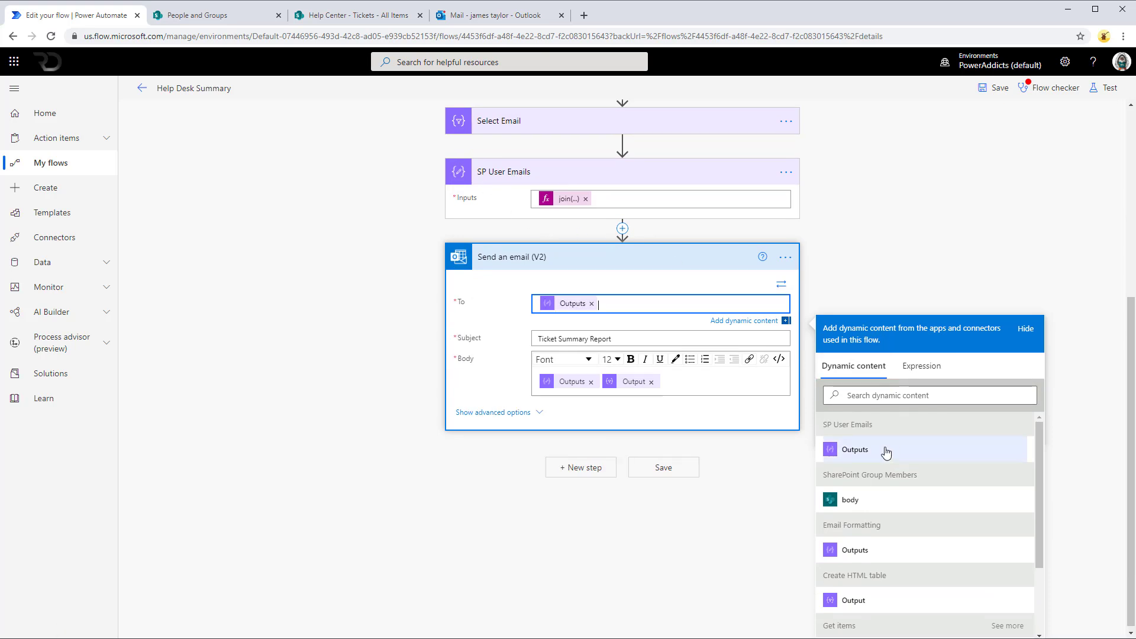
# - Save the Help Desk Summary flow and run a manual test of it
pyautogui.click(1105, 100)
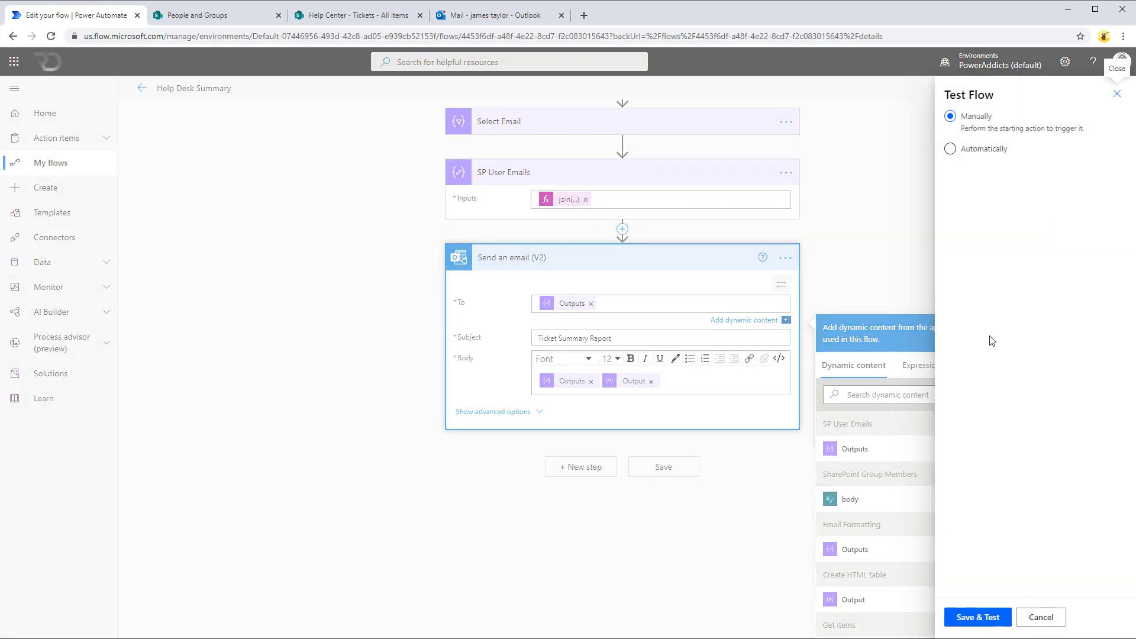
pyautogui.click(976, 621)
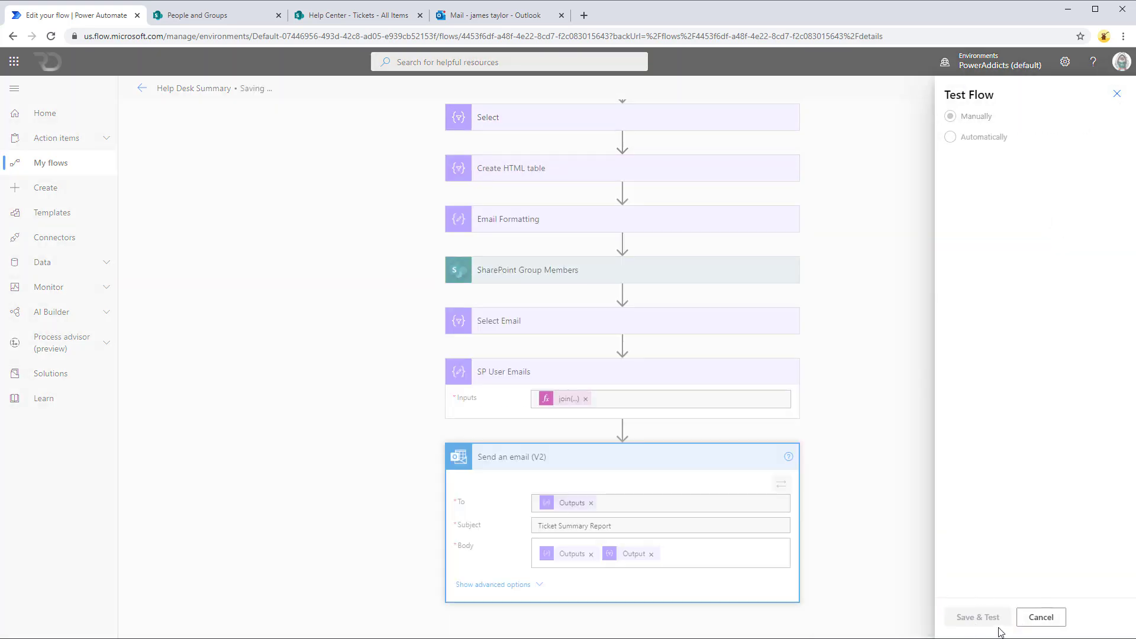
pyautogui.click(974, 617)
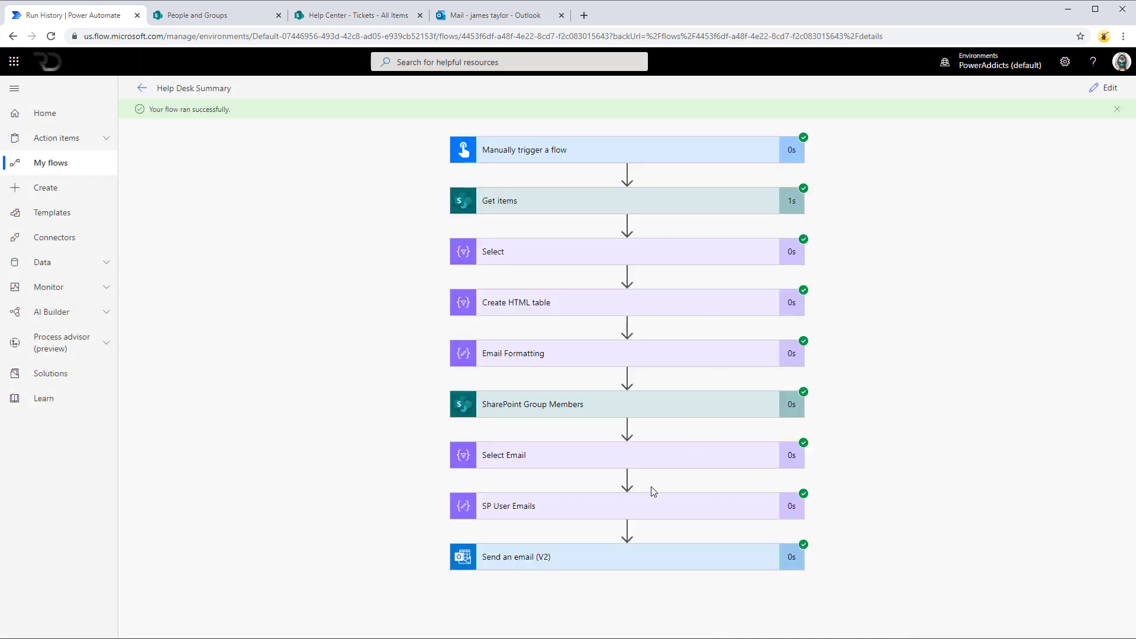
# - Examine the email list output by Select Email in the run, and compare it with the Help Center Members group in SharePoint
pyautogui.click(583, 464)
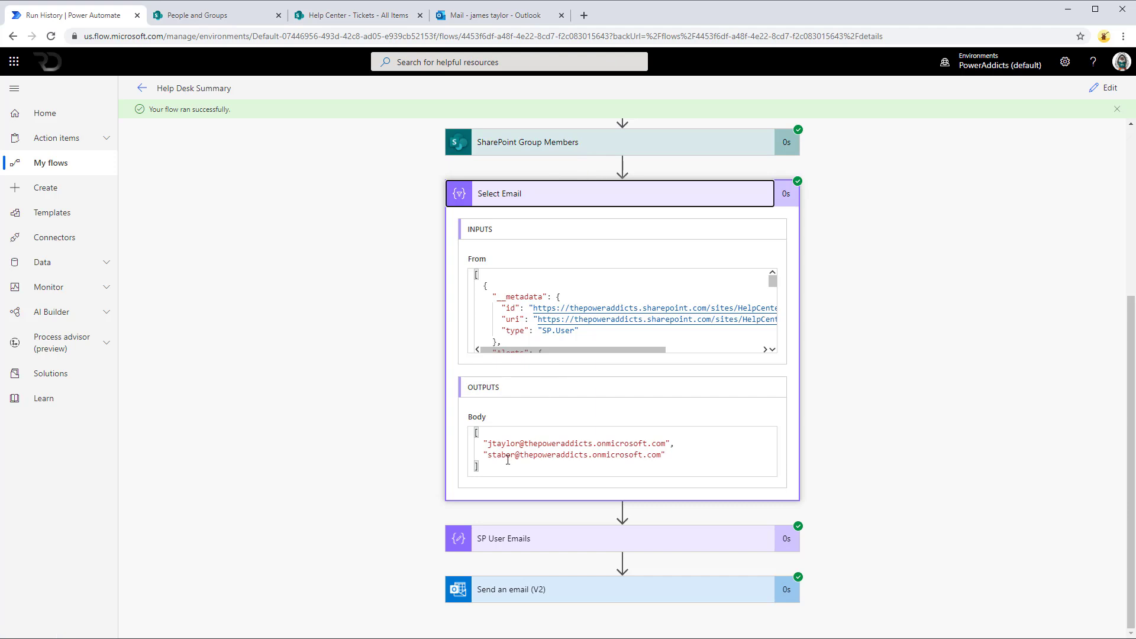
pyautogui.click(475, 432)
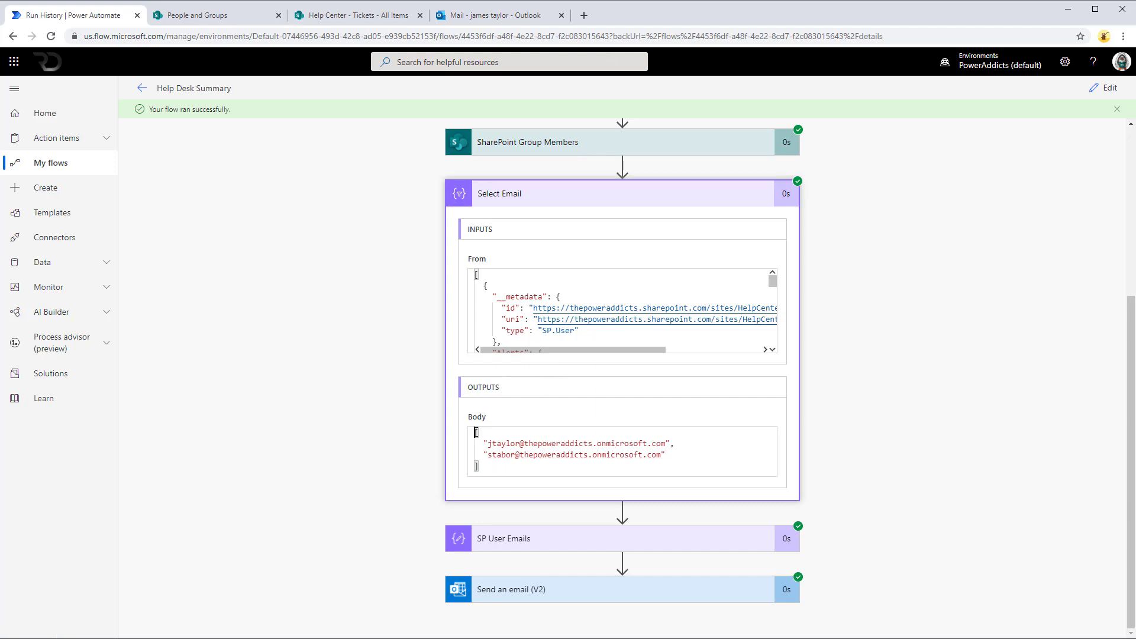
pyautogui.click(484, 471)
pyautogui.click(228, 16)
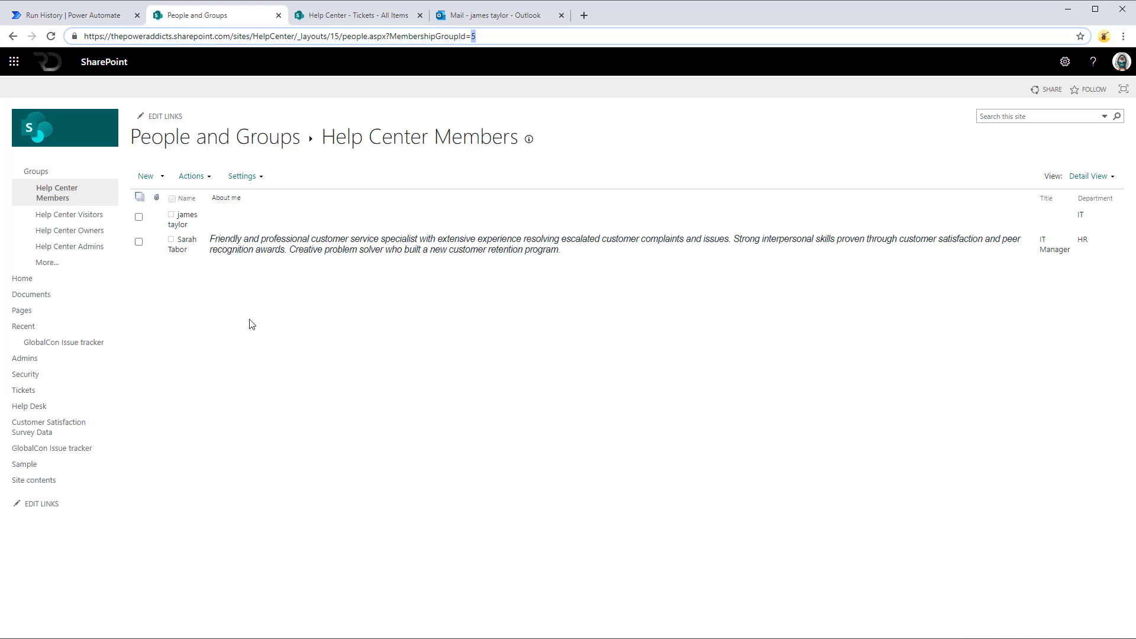
pyautogui.click(88, 17)
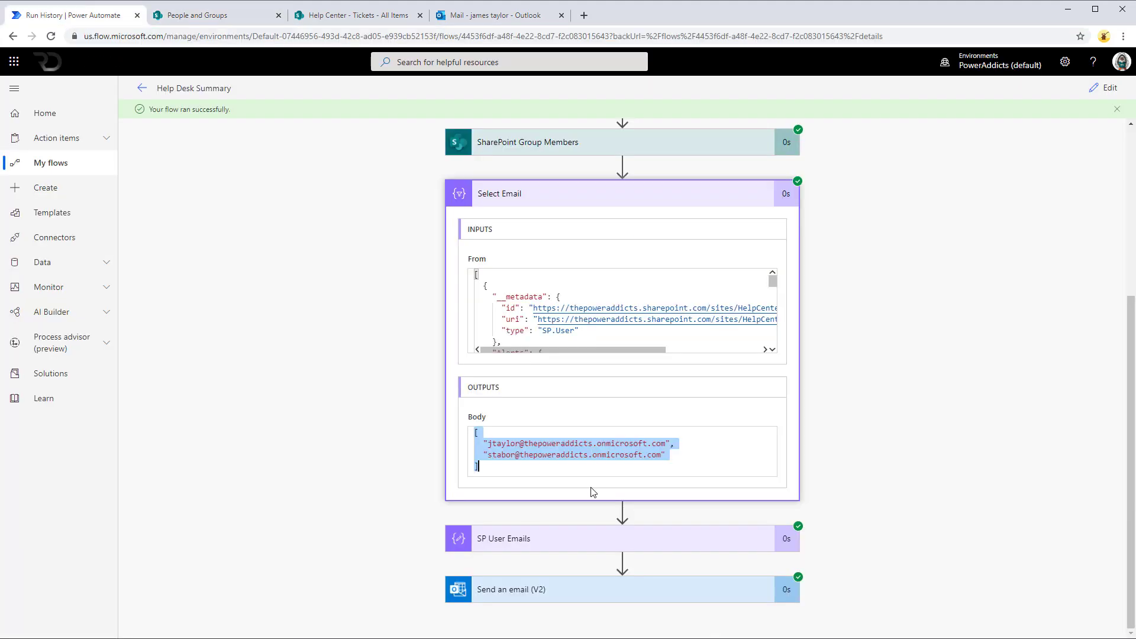
# - Examine the inputs and outputs of SP User Emails in the run, reading the full semicolon-separated address string
pyautogui.press('Tab')
pyautogui.press('Return')
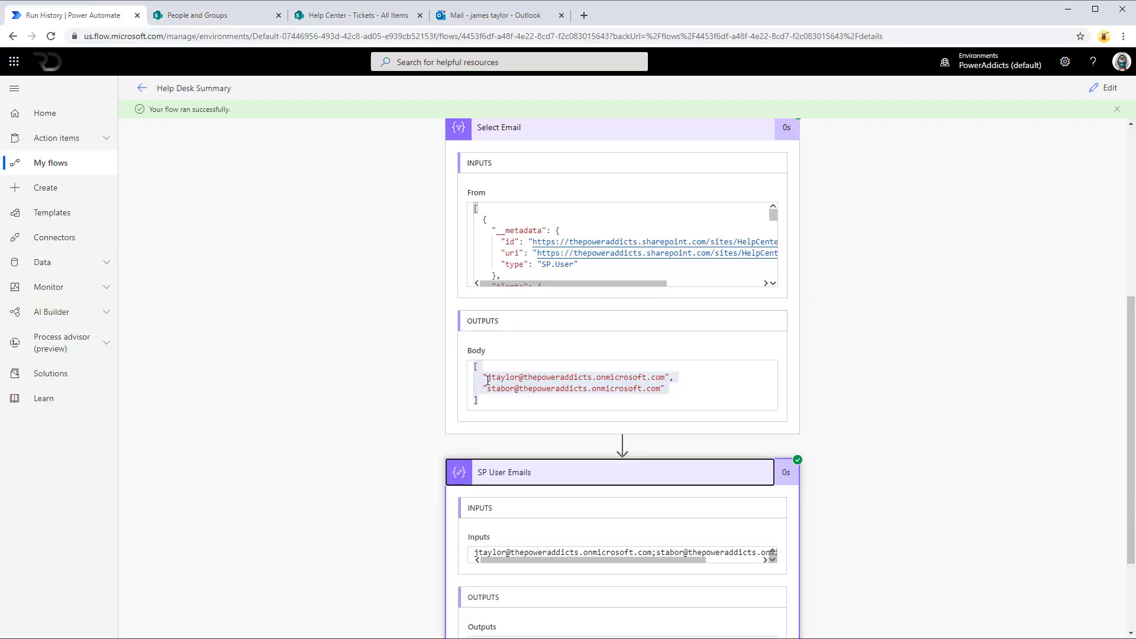
pyautogui.click(573, 398)
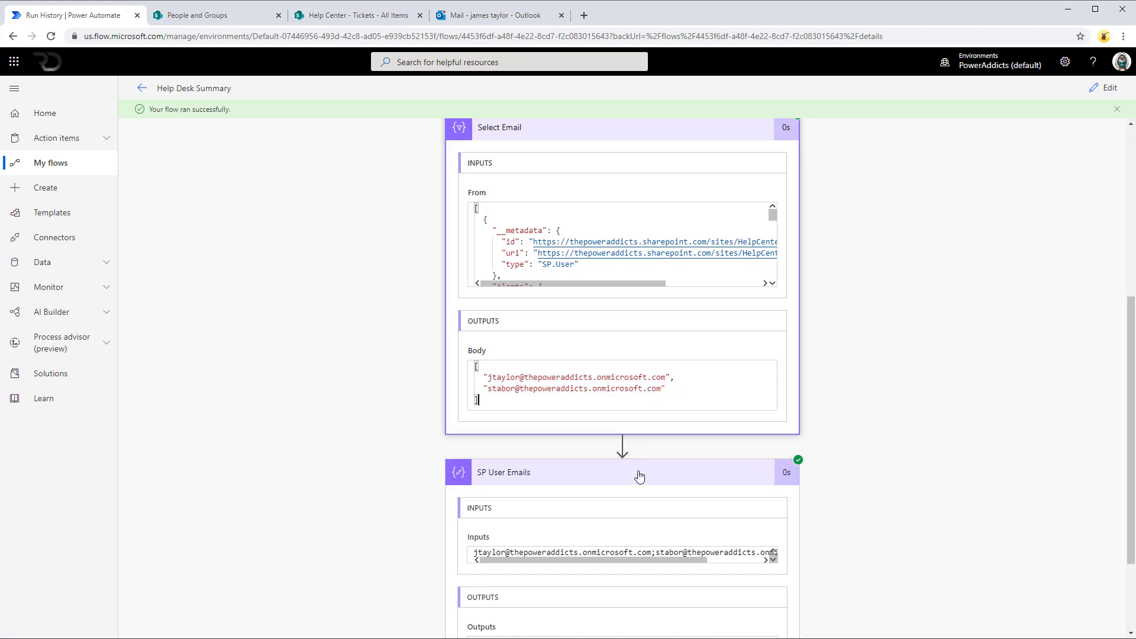
pyautogui.scroll(-2, 632, 496)
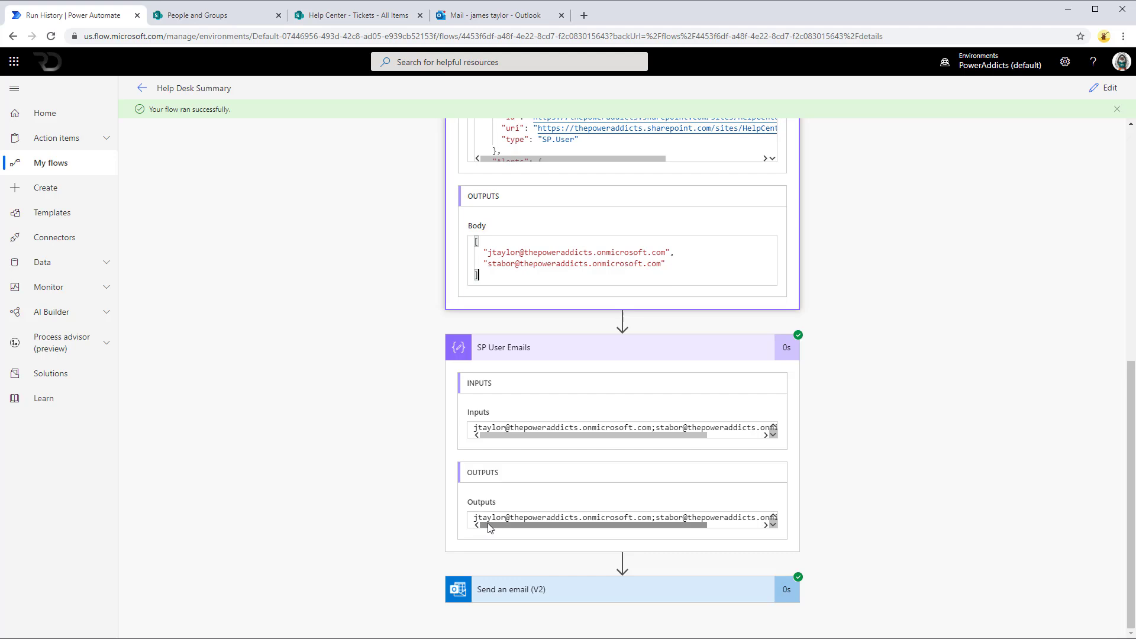
pyautogui.hscroll(3, 567, 525)
pyautogui.hscroll(-3, 567, 524)
pyautogui.click(568, 517)
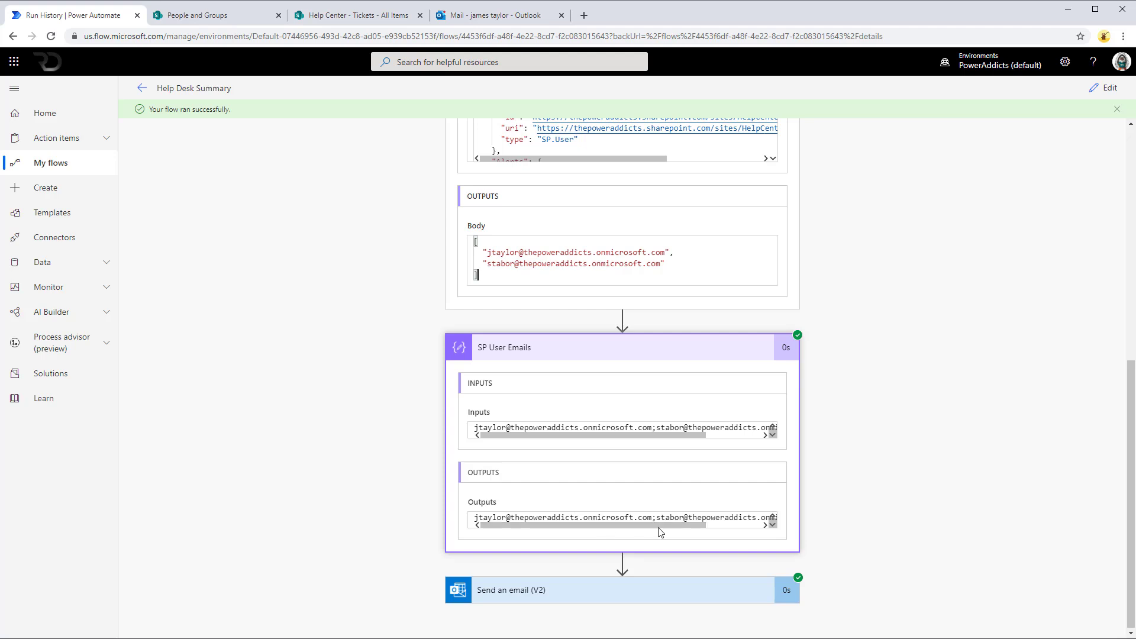
# - Check the recipients of Send an email (V2) in the run, and view the Ticket Summary Report in the second member's Outlook Focused inbox
pyautogui.click(582, 589)
pyautogui.scroll(-5, 596, 576)
pyautogui.scroll(-1, 597, 575)
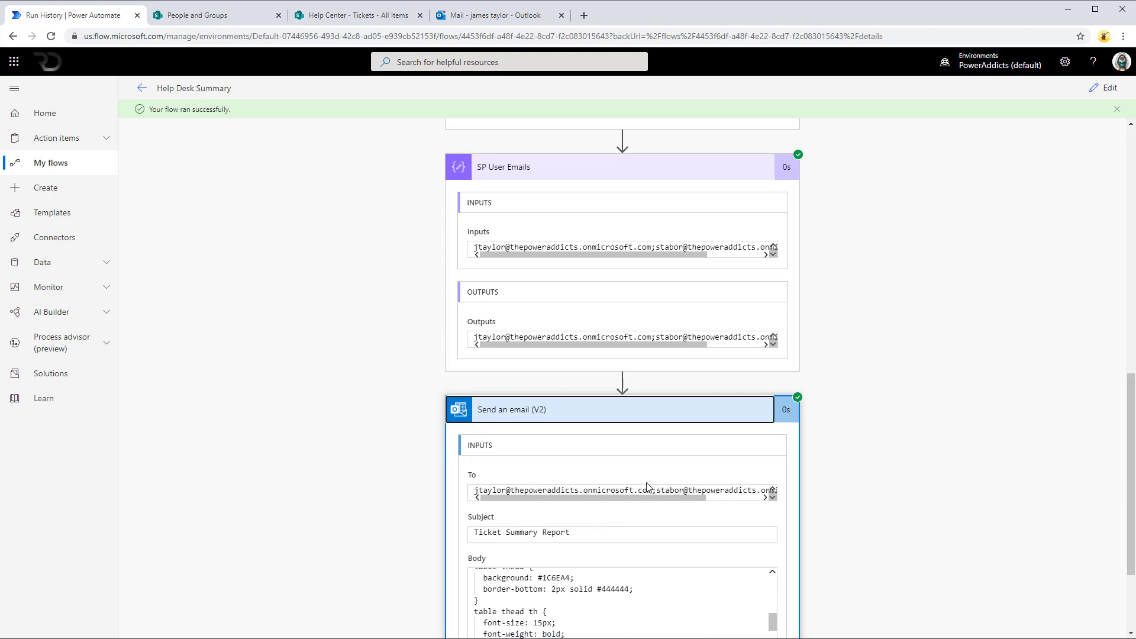
pyautogui.click(467, 22)
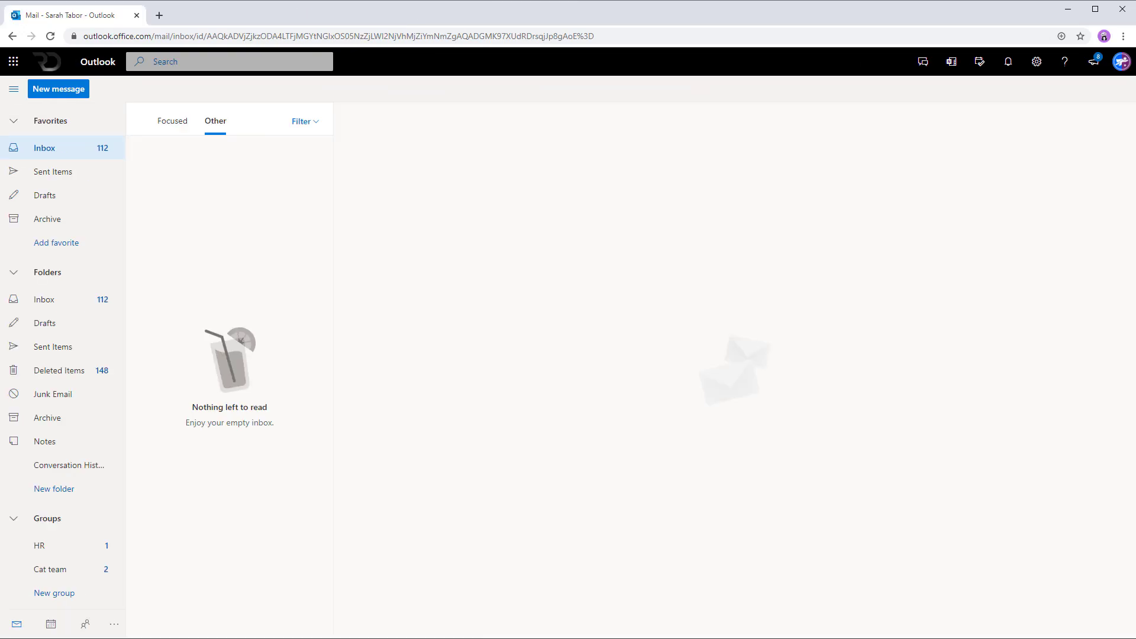
pyautogui.click(168, 121)
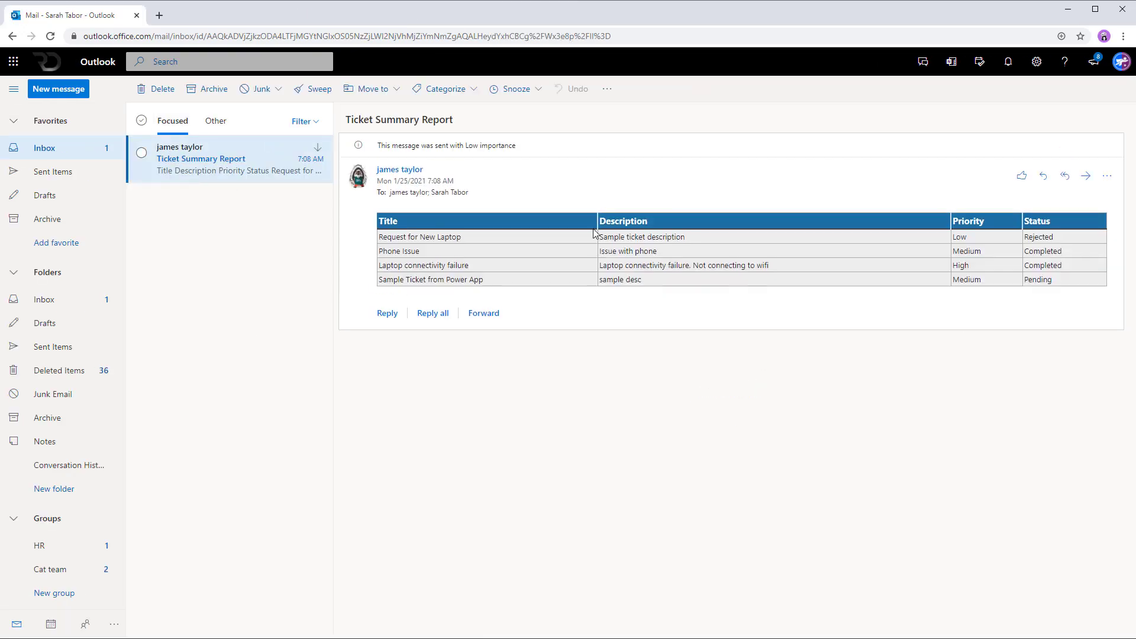
pyautogui.click(1122, 62)
# - Review the Uri of SharePoint Group Members in the flow editor against the MembershipGroupId in the Help Center Members page address
pyautogui.click(463, 254)
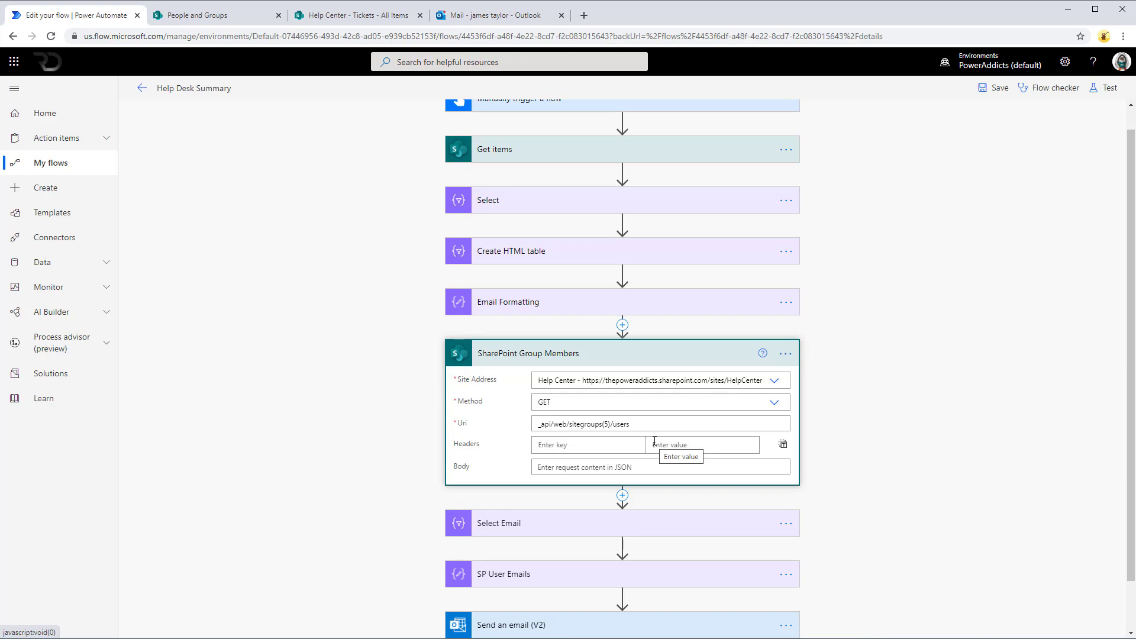
pyautogui.scroll(-1, 654, 440)
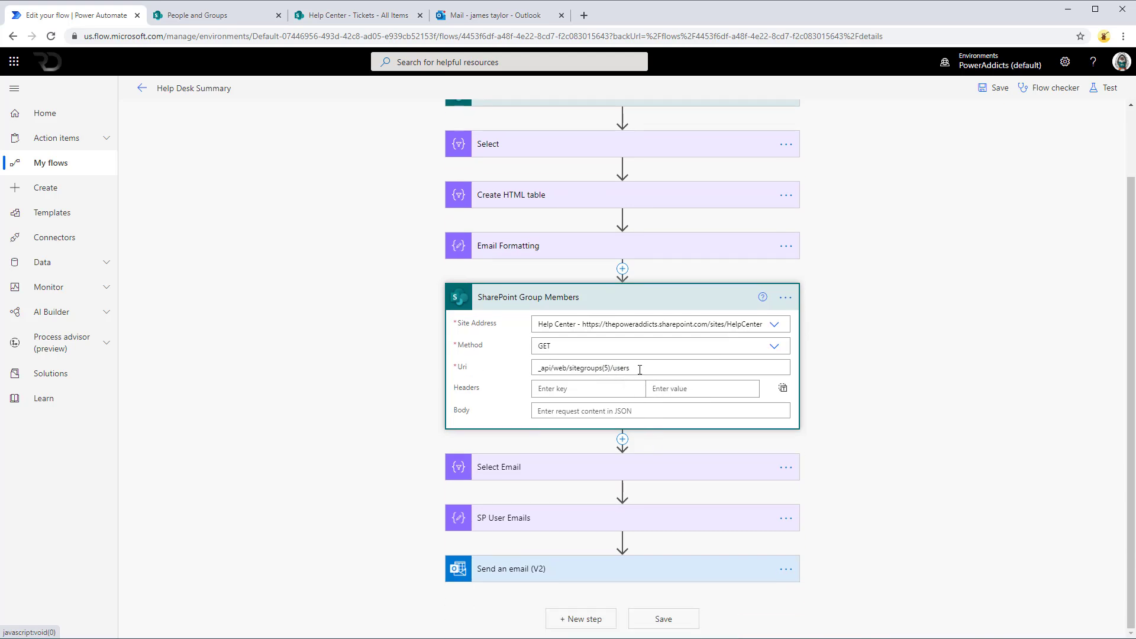
pyautogui.tripleClick(639, 370)
pyautogui.click(684, 383)
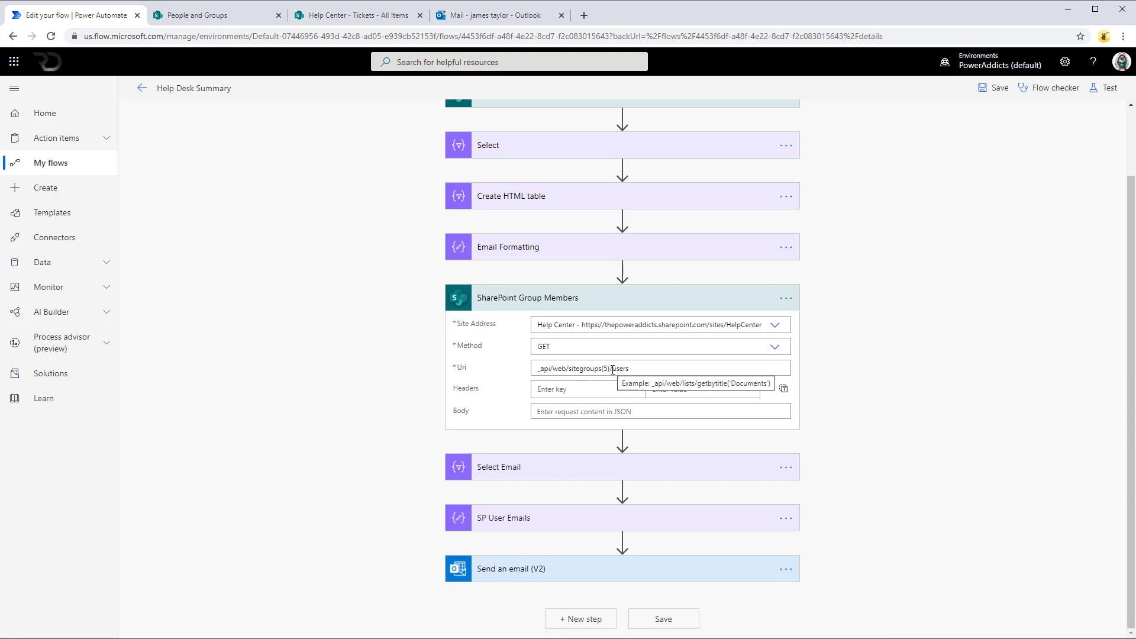
pyautogui.click(197, 15)
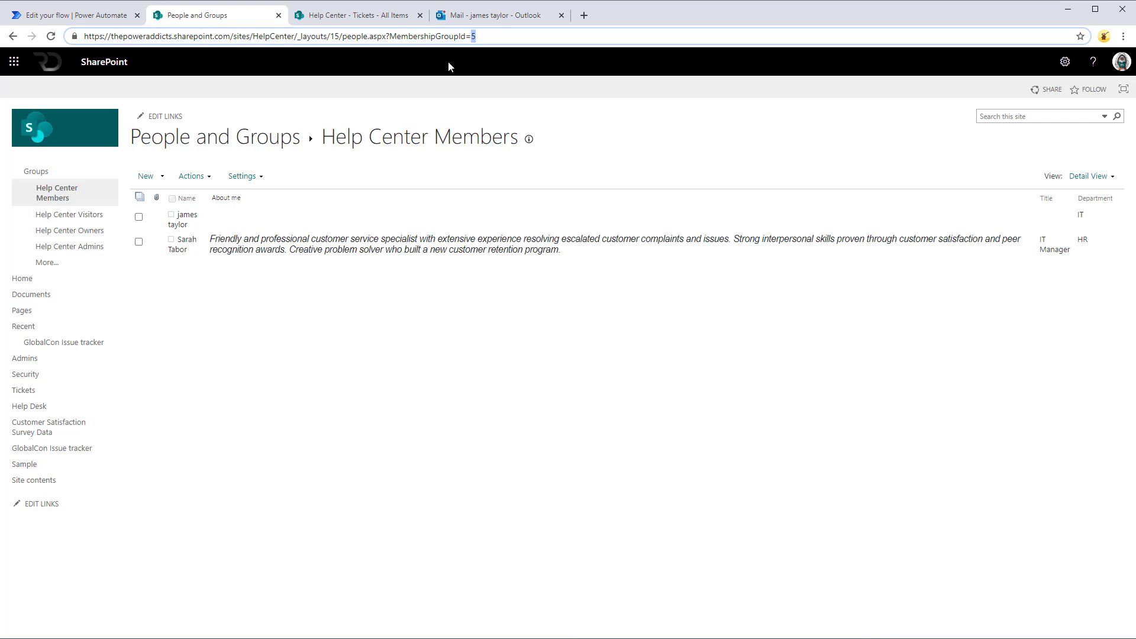
pyautogui.press('End')
pyautogui.hotkey('ctrl', 'shift', 'Tab')
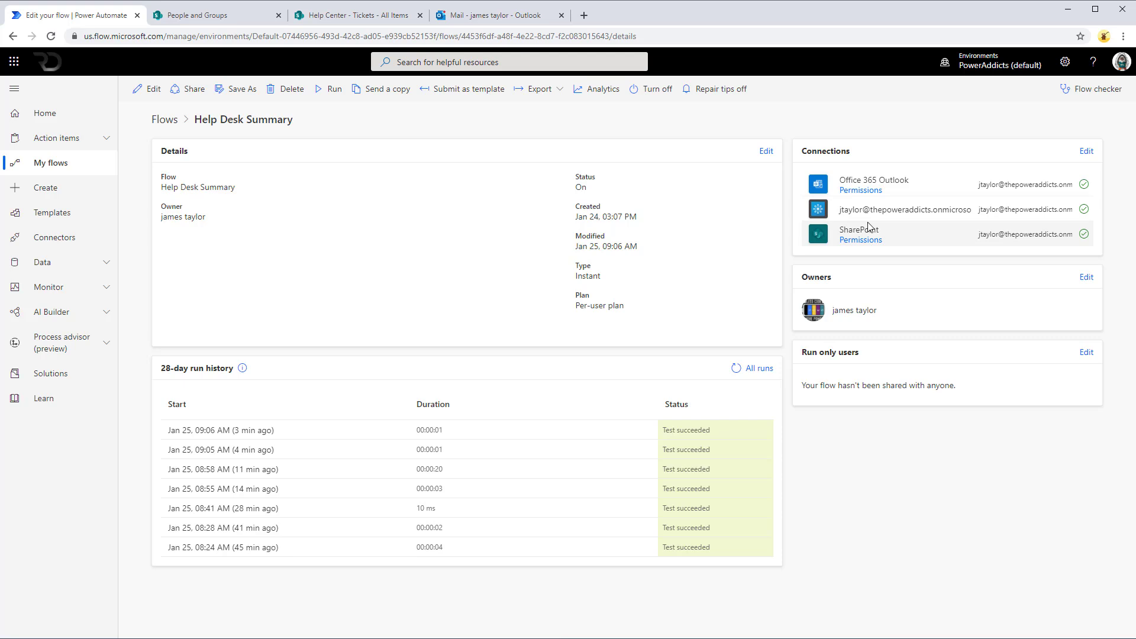
# - View the flow's export options and the Send a copy form, closing the form without sending
pyautogui.click(555, 94)
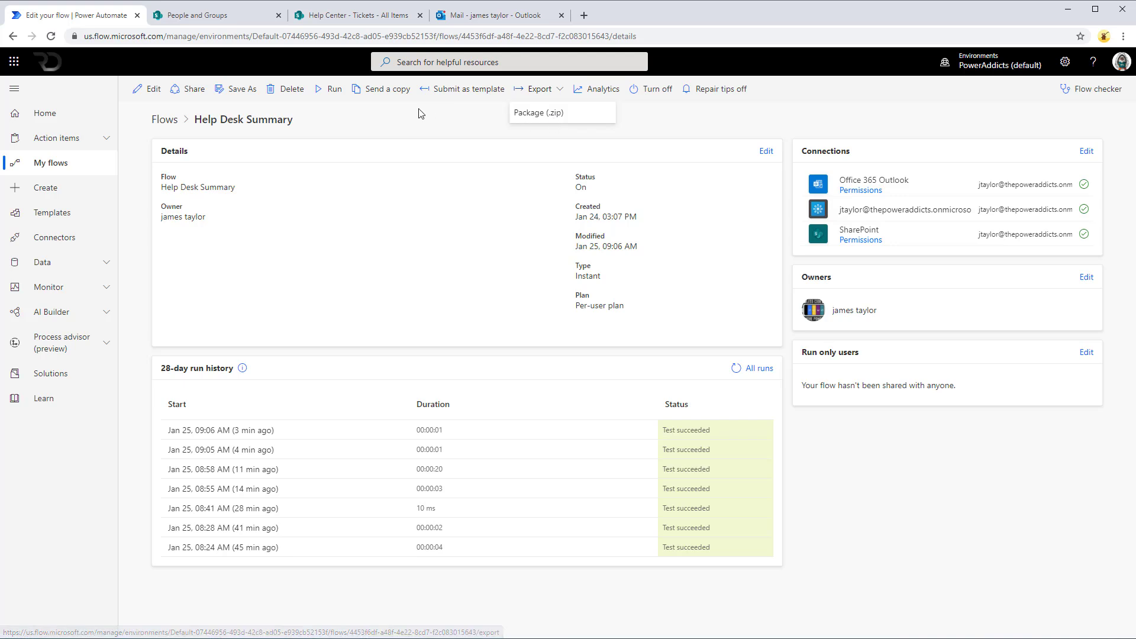
pyautogui.click(382, 96)
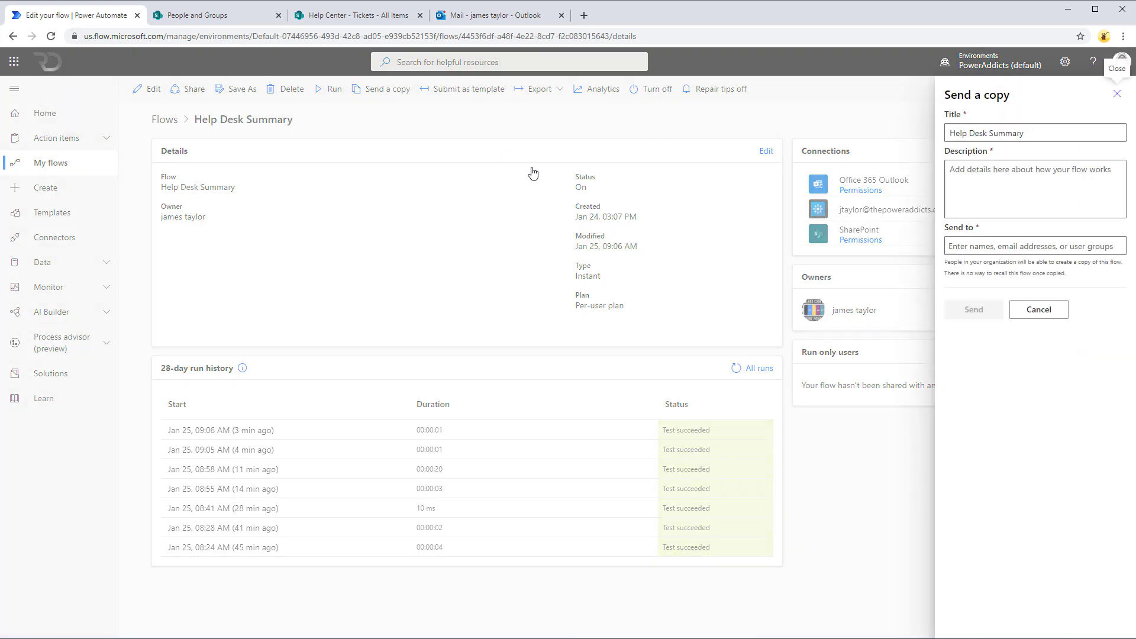
pyautogui.click(1007, 246)
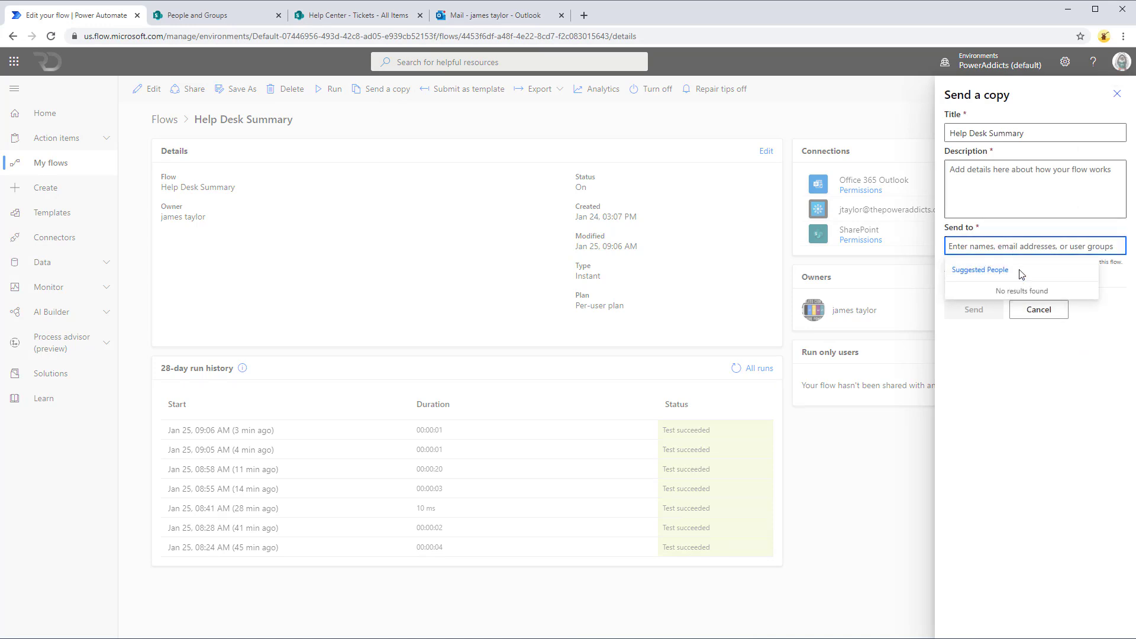
pyautogui.click(1038, 310)
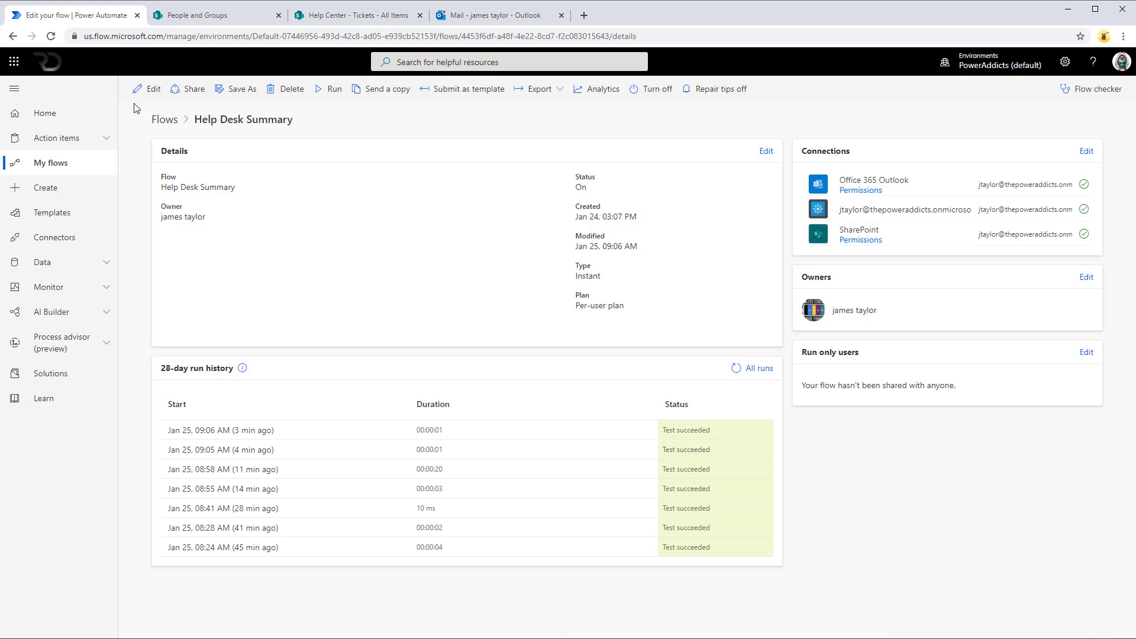
# - Open the flow for editing and expand the SharePoint Group Members, Select Email and SP User Emails actions for review
pyautogui.click(148, 89)
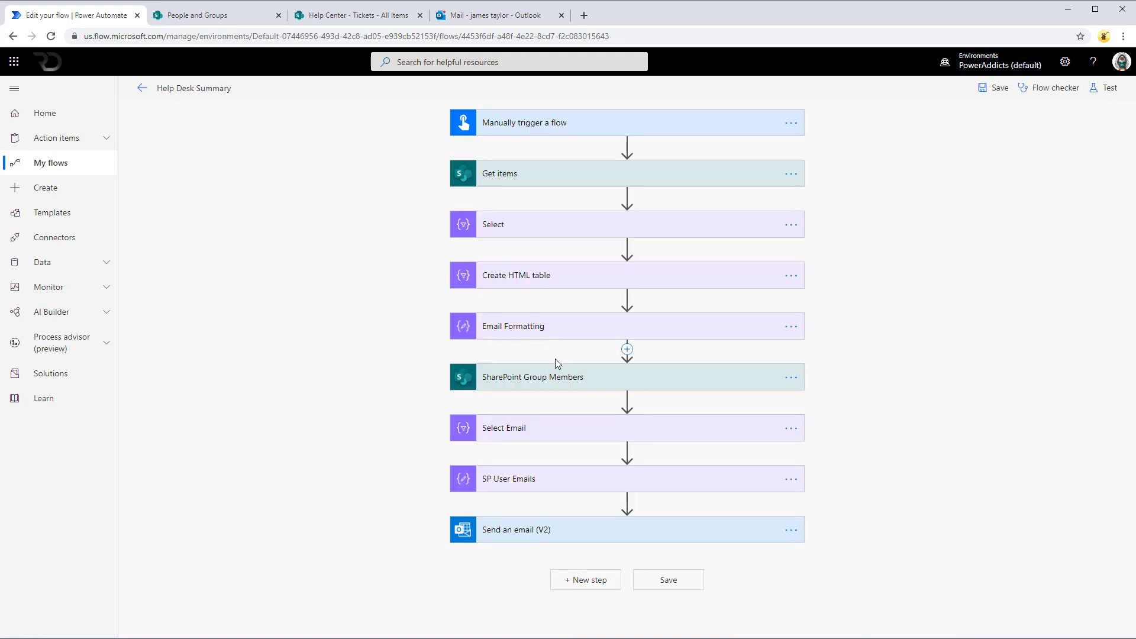
pyautogui.click(560, 385)
pyautogui.scroll(-1, 533, 426)
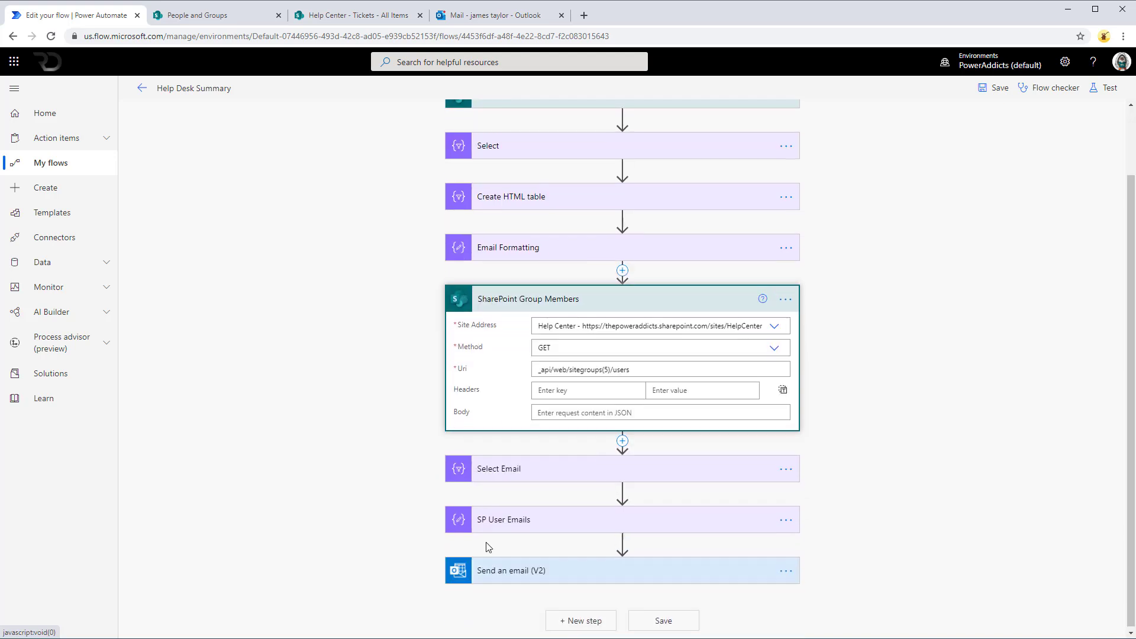
pyautogui.click(504, 476)
pyautogui.scroll(-2, 504, 478)
pyautogui.click(506, 483)
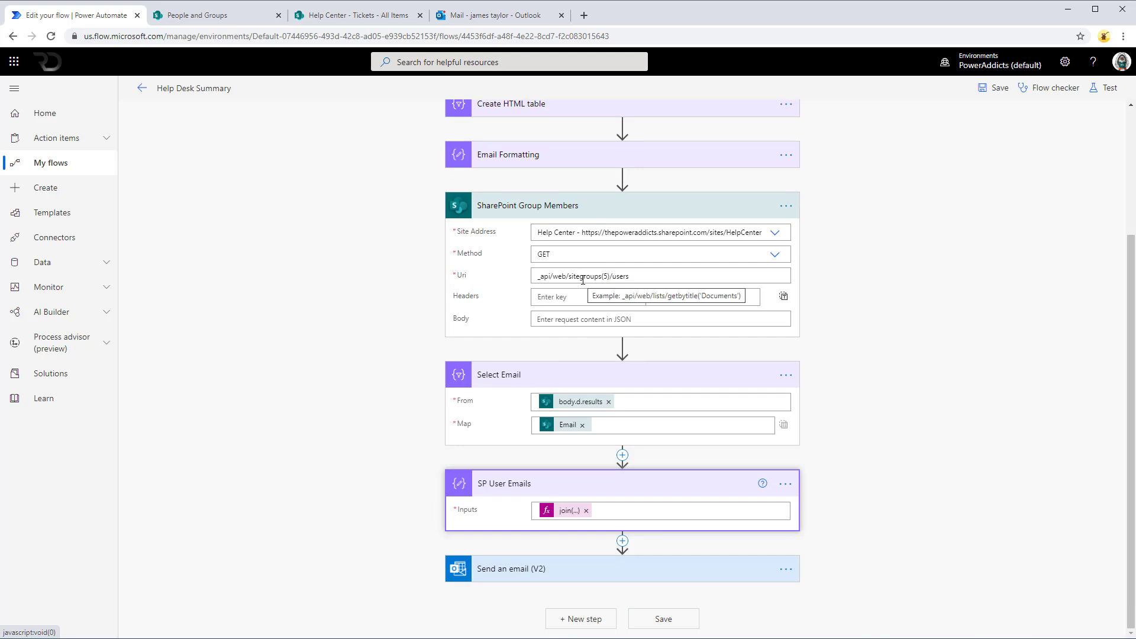
# - Copy the SharePoint Group Members action to the flow clipboard
pyautogui.click(786, 205)
pyautogui.click(838, 212)
pyautogui.click(786, 206)
pyautogui.click(844, 213)
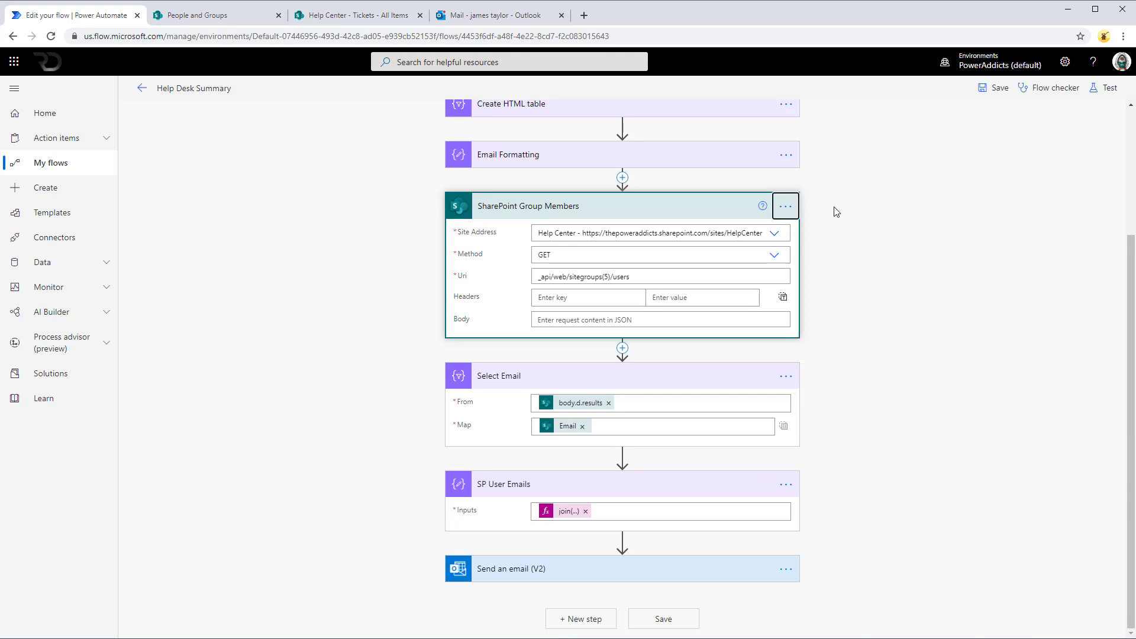
# - View the clipboard actions available for insertion after SharePoint Group Members, and close the action chooser without adding one
pyautogui.click(622, 348)
pyautogui.click(636, 367)
pyautogui.click(696, 314)
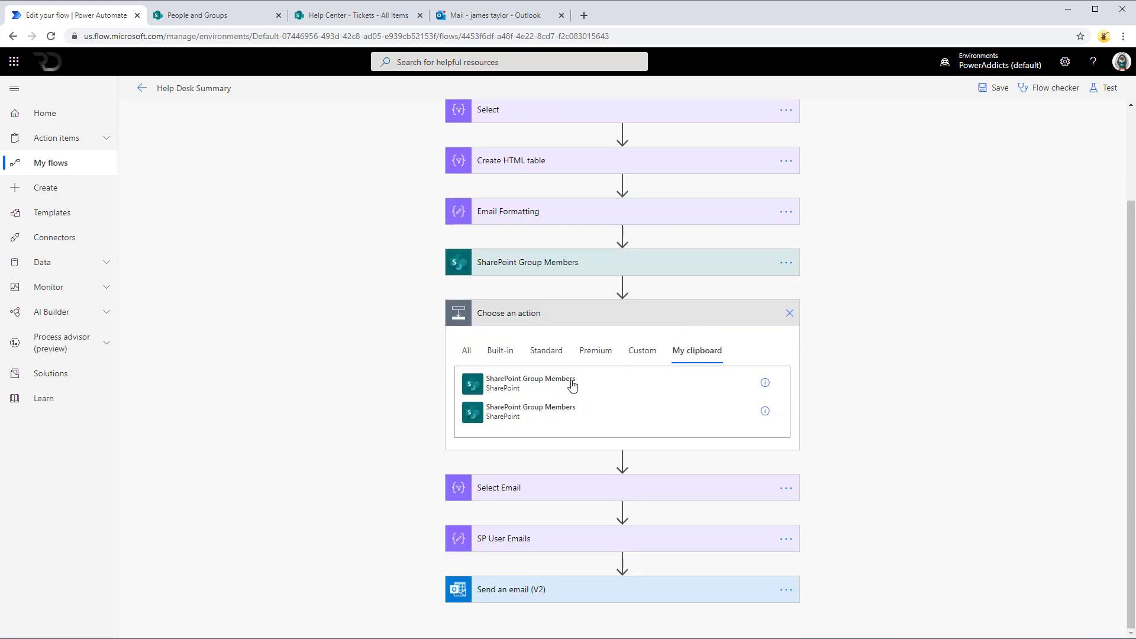
pyautogui.click(788, 313)
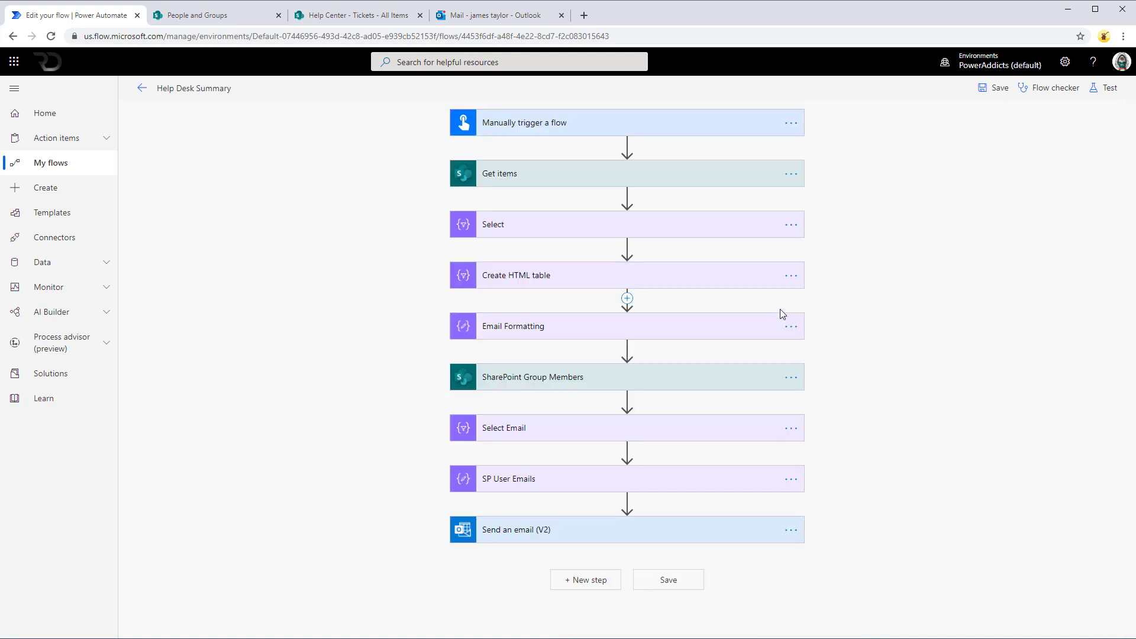
# - Copy the SharePoint Group Members action again and paste its JSON definition into an empty Notepad document
pyautogui.click(776, 384)
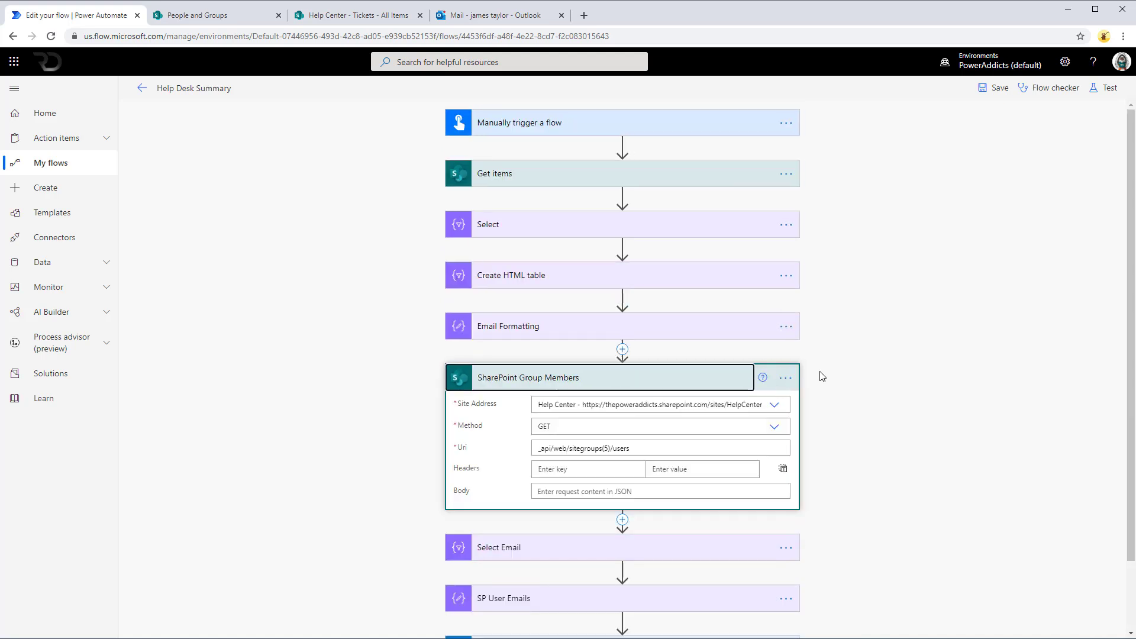
pyautogui.scroll(-2, 832, 381)
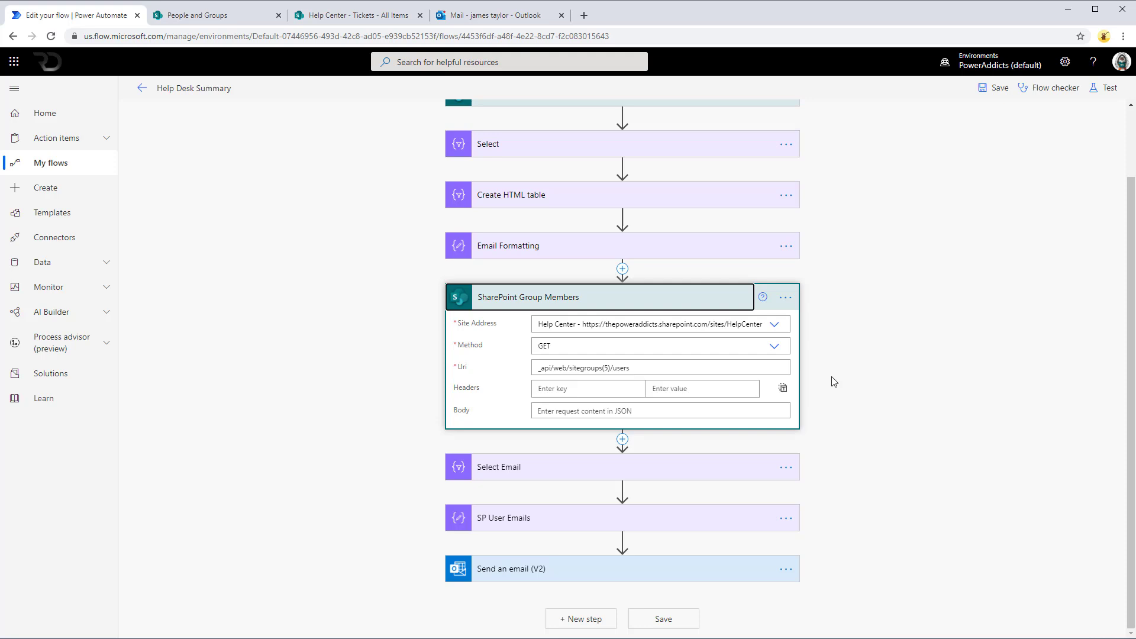
pyautogui.click(786, 297)
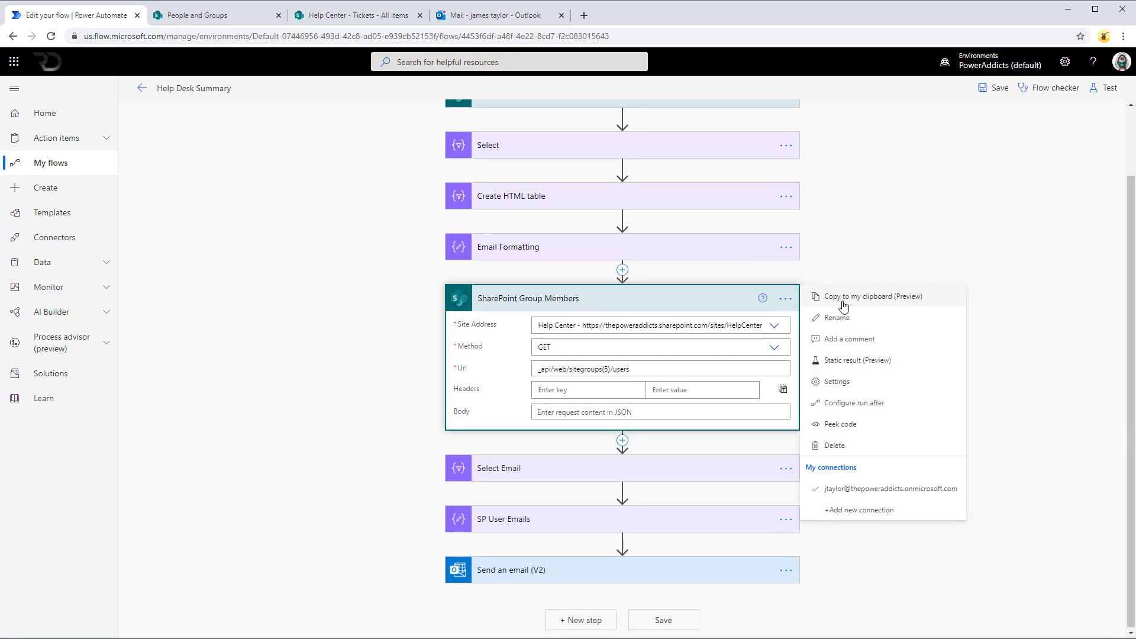
pyautogui.click(858, 273)
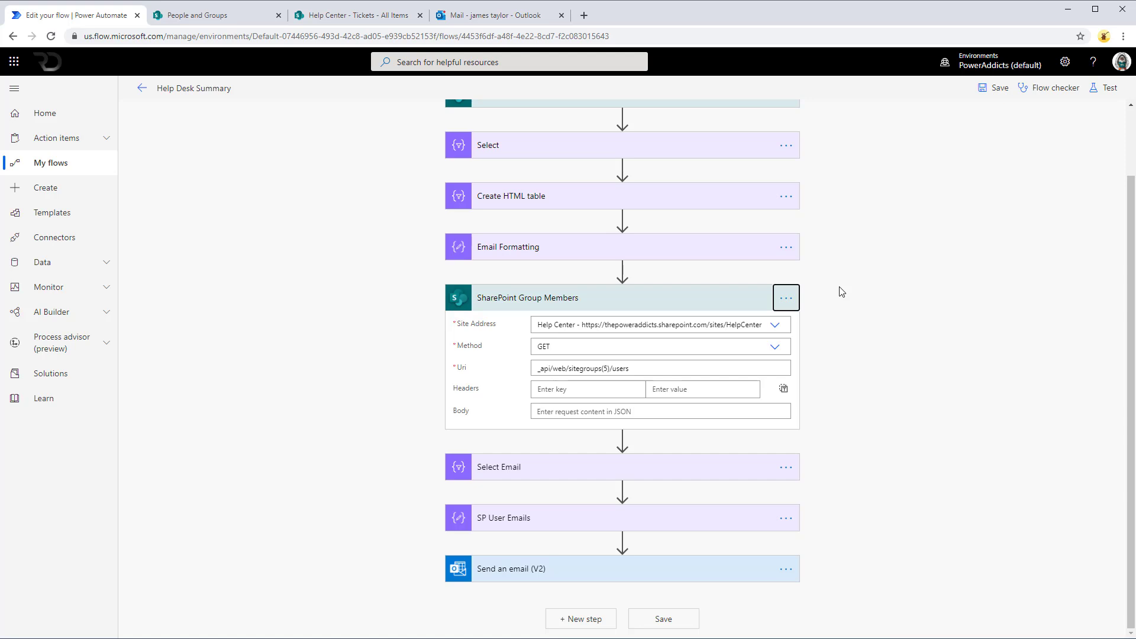
pyautogui.click(780, 301)
pyautogui.click(832, 305)
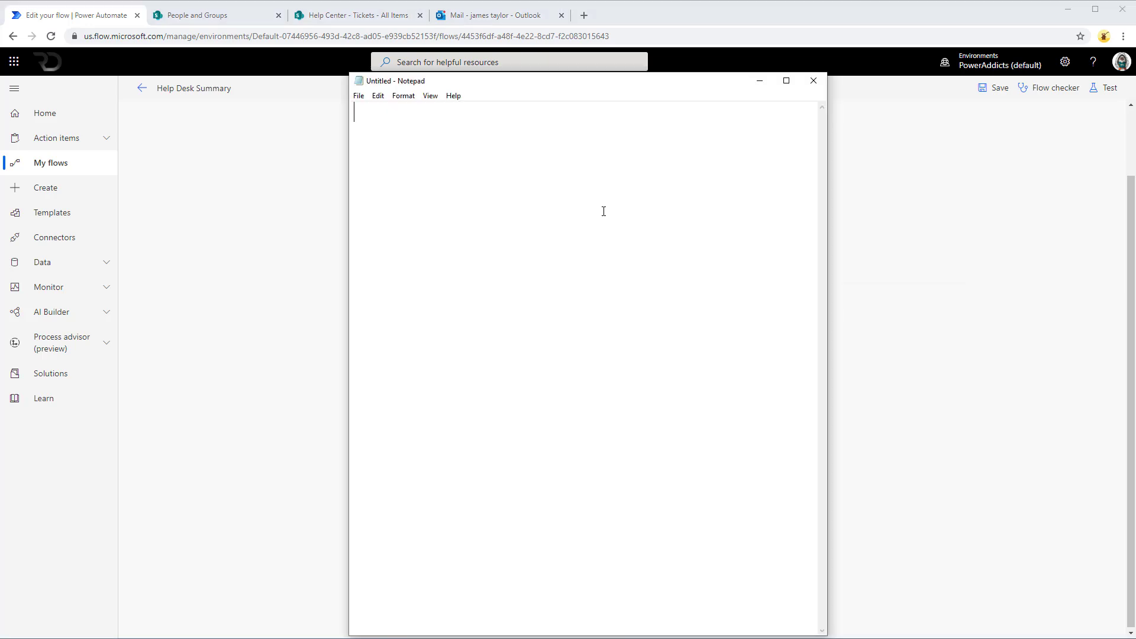
pyautogui.hotkey('ctrl', 'v')
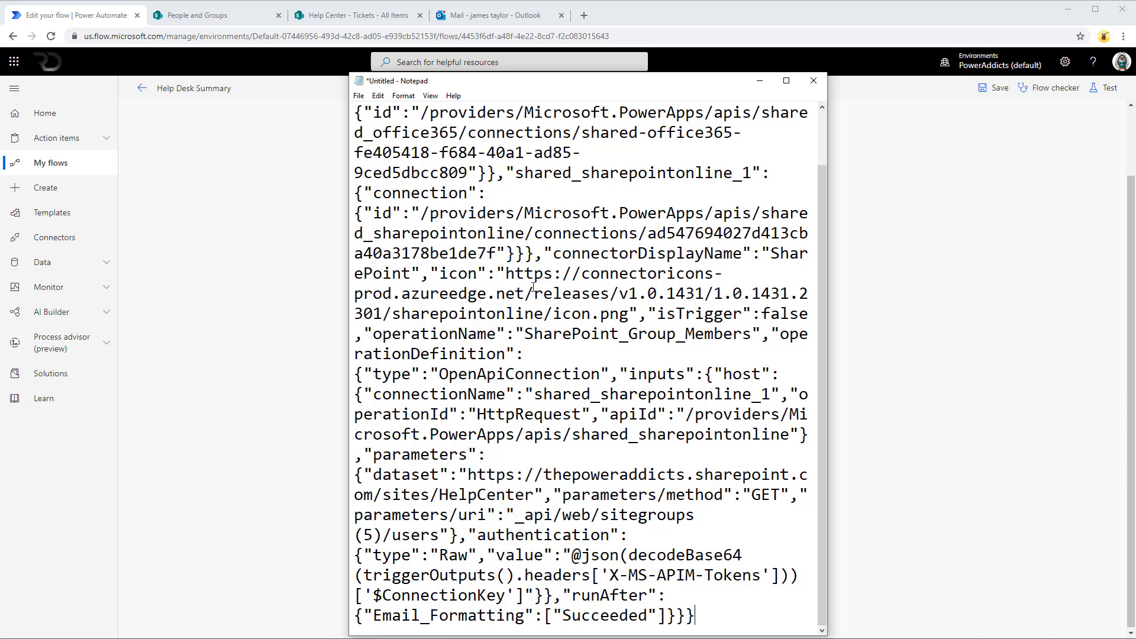
# - Copy the whole JSON definition from Notepad and create an instant cloud flow triggered by Manually trigger a flow
pyautogui.click(561, 175)
pyautogui.hotkey('ctrl', 'a')
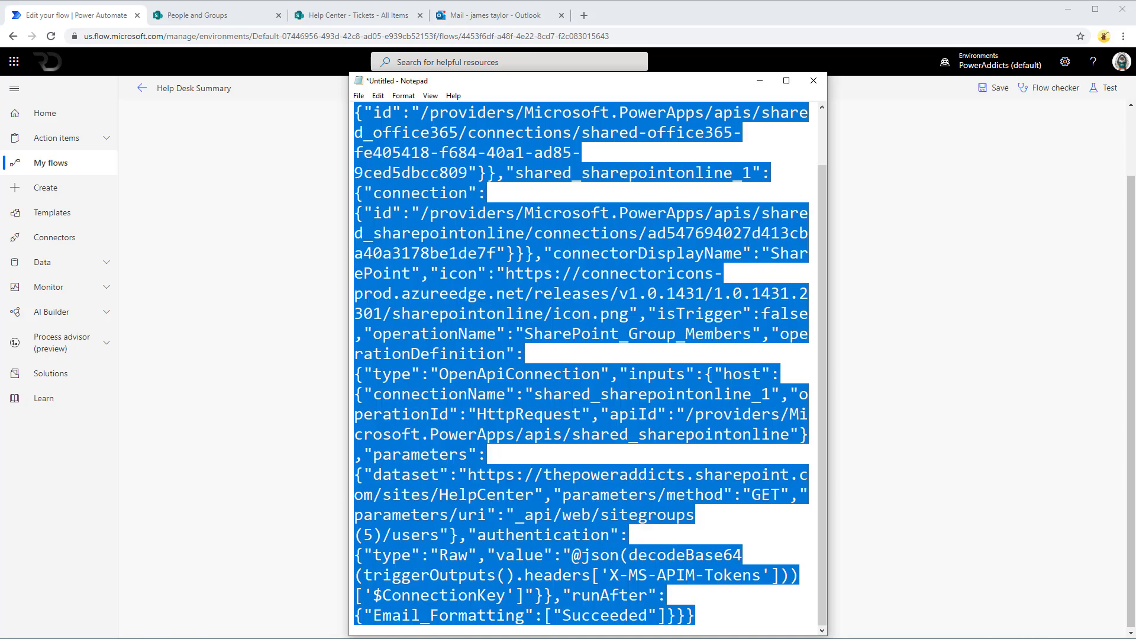
pyautogui.click(686, 318)
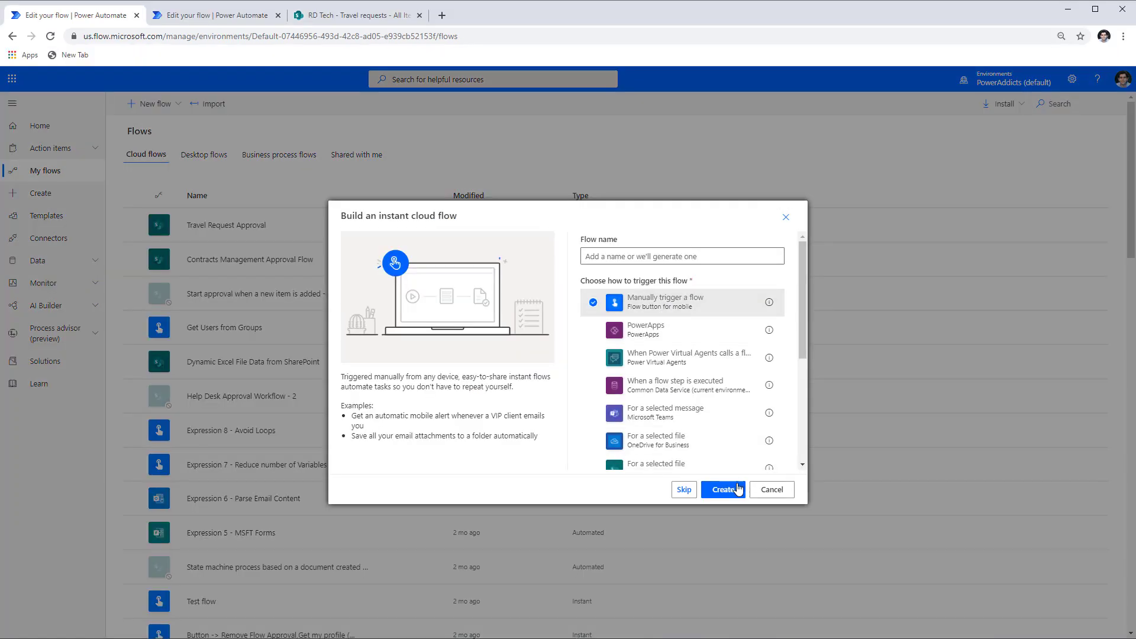
pyautogui.click(736, 488)
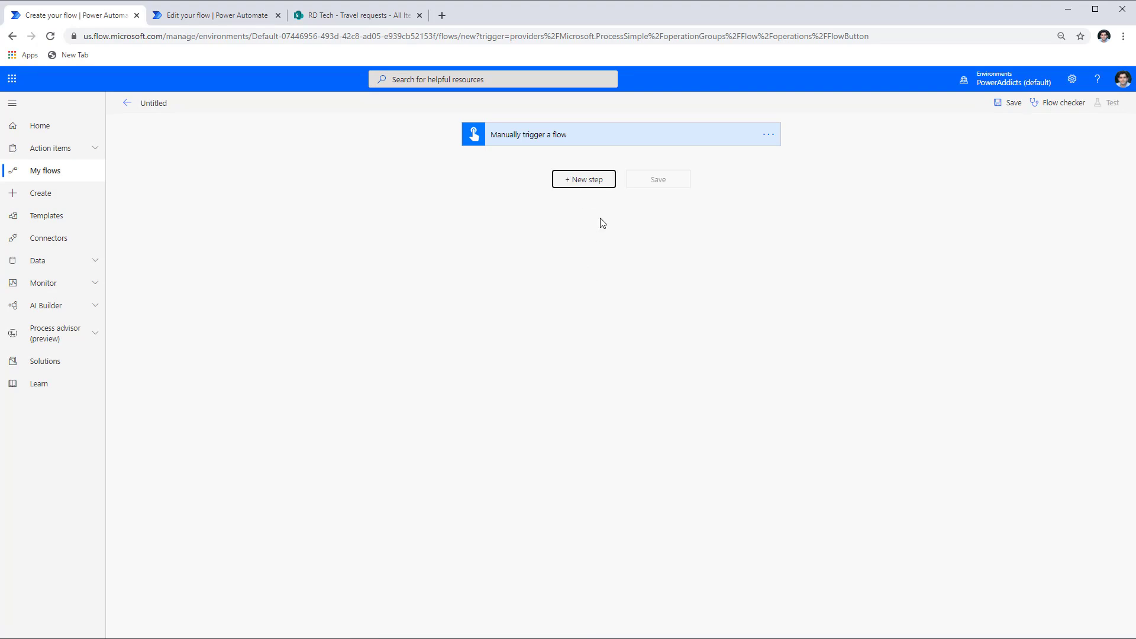
# - Add a new step below the manual trigger and paste the copied action definition into the flow clipboard
pyautogui.click(586, 179)
pyautogui.click(690, 230)
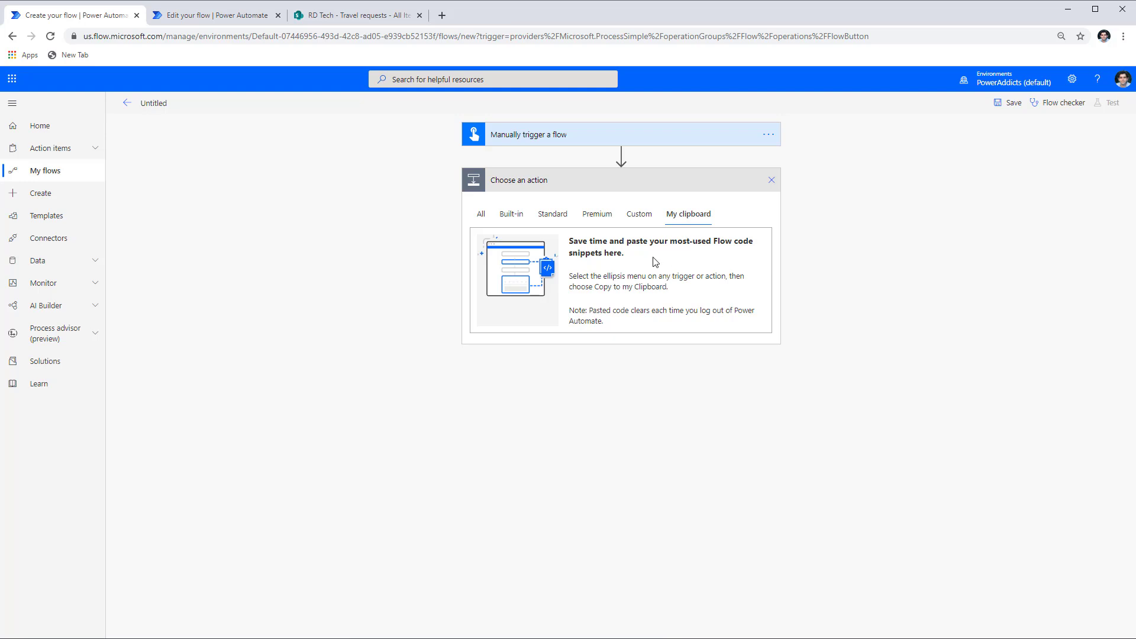
pyautogui.hotkey('ctrl', 'v')
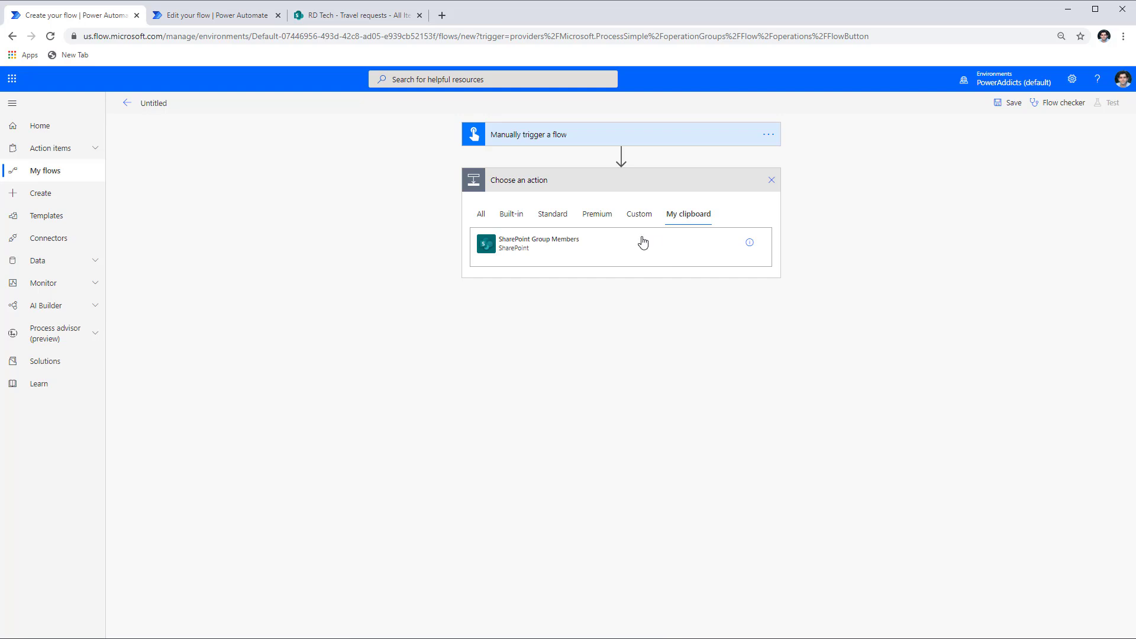
# - Insert the SharePoint Group Members action from the clipboard and assign it the first existing SharePoint connection
pyautogui.click(566, 246)
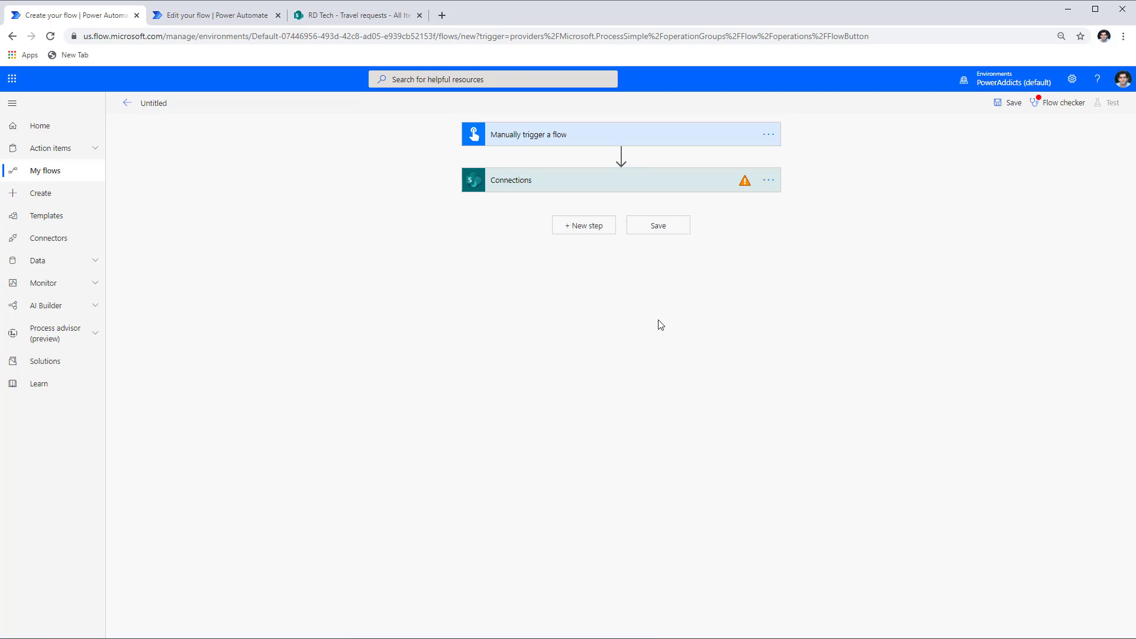
pyautogui.click(661, 185)
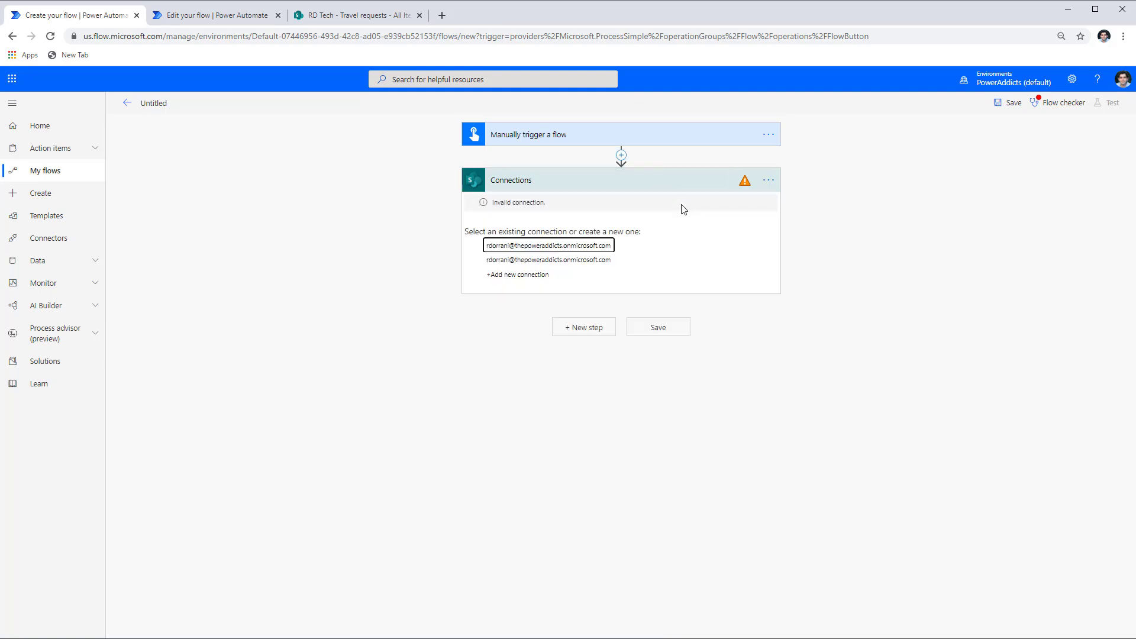
pyautogui.click(596, 252)
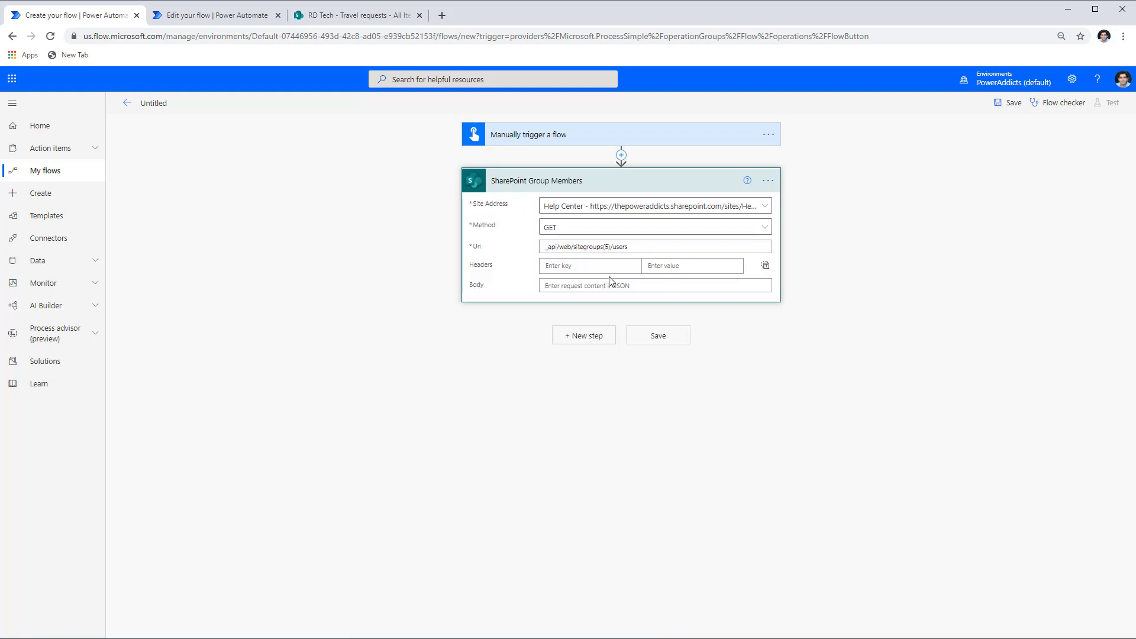
# - Inspect the Site Address choices and the Uri of the pasted SharePoint Group Members action
pyautogui.click(759, 206)
pyautogui.click(787, 288)
pyautogui.click(606, 247)
pyautogui.click(915, 358)
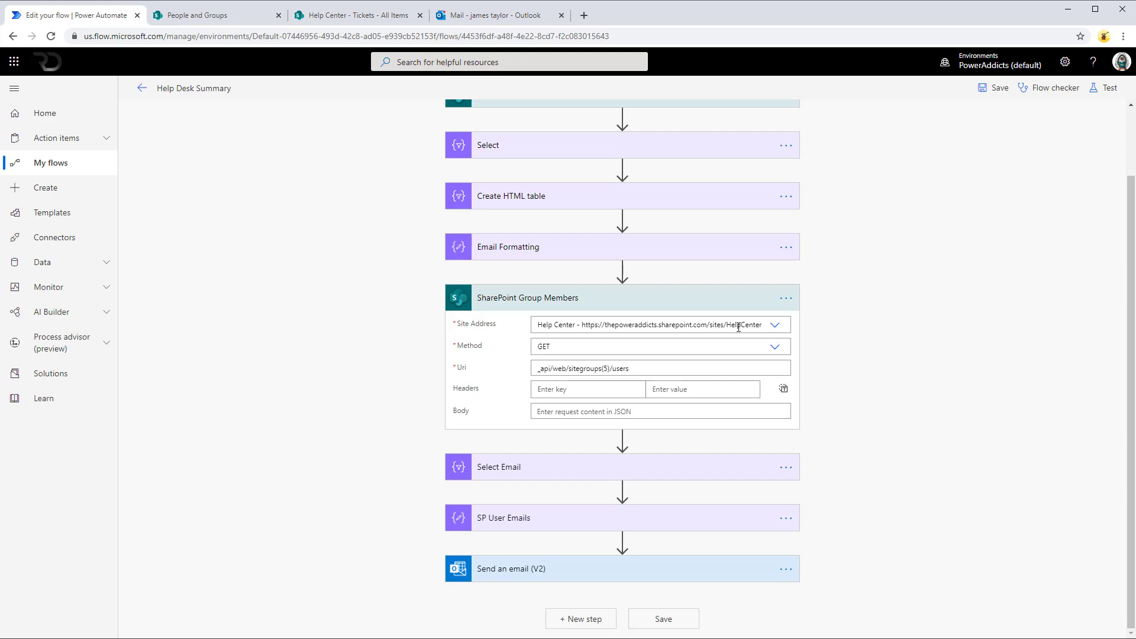
# - In the Help Desk Summary flow, expand Select Email and SP User Emails and view the options available for SharePoint Group Members
pyautogui.click(545, 467)
pyautogui.click(550, 514)
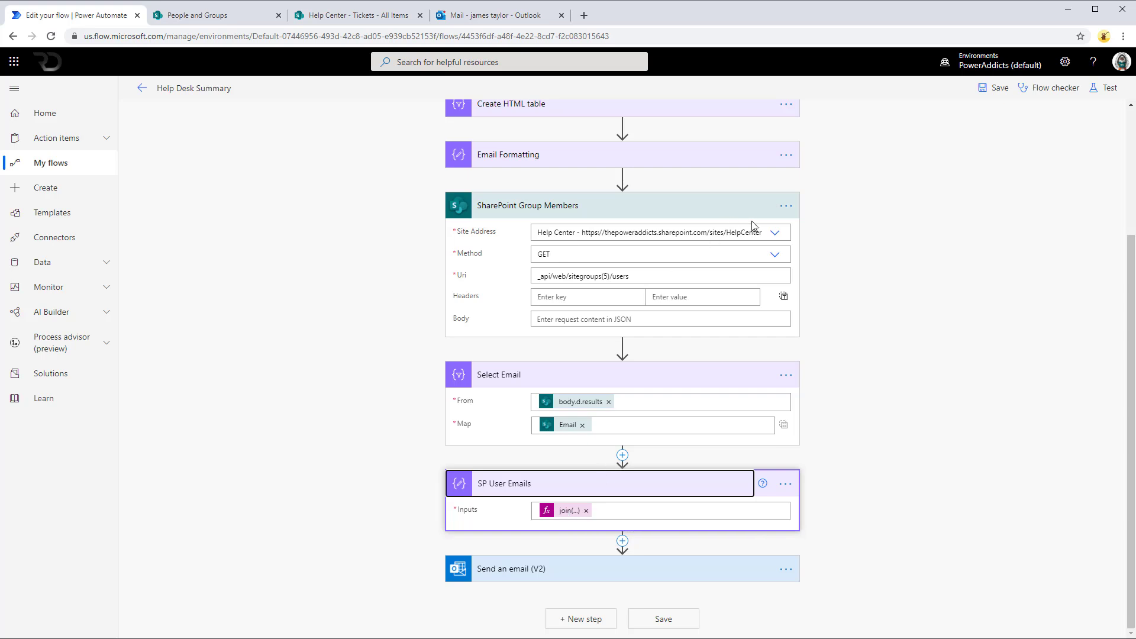
pyautogui.click(786, 206)
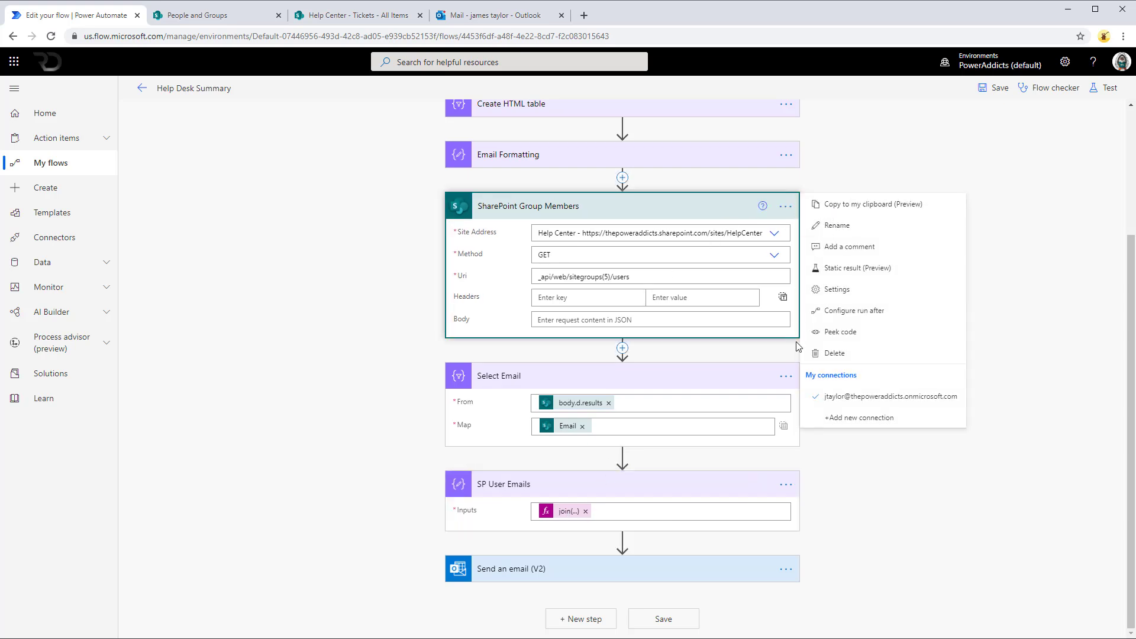
pyautogui.click(837, 459)
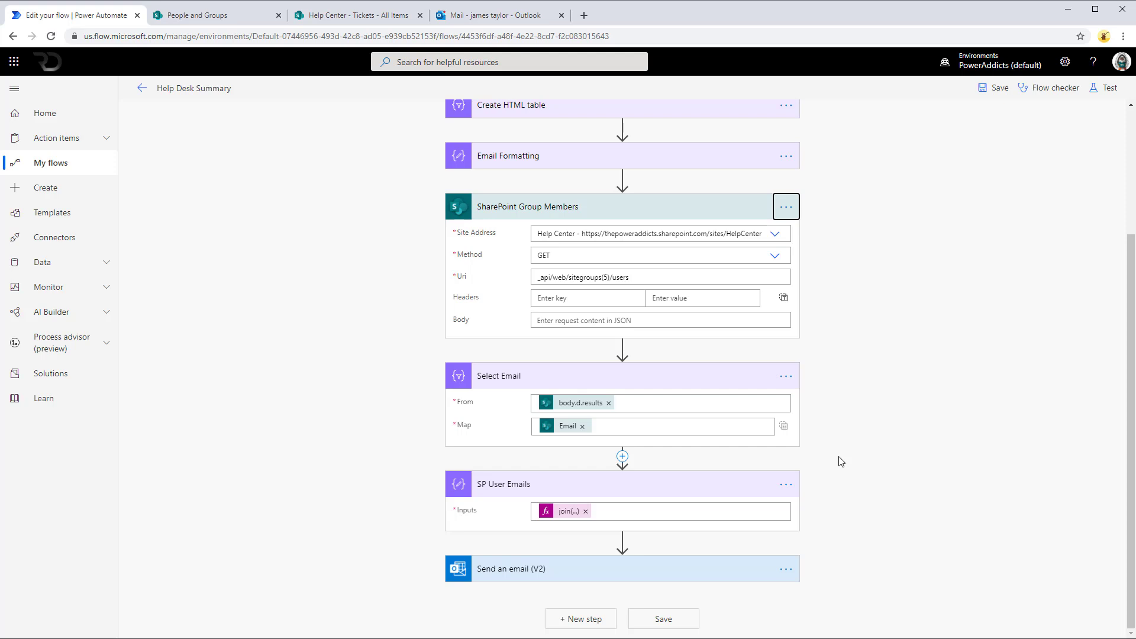
# - Insert a Scope control between Email Formatting and SharePoint Group Members
pyautogui.click(621, 185)
pyautogui.click(622, 193)
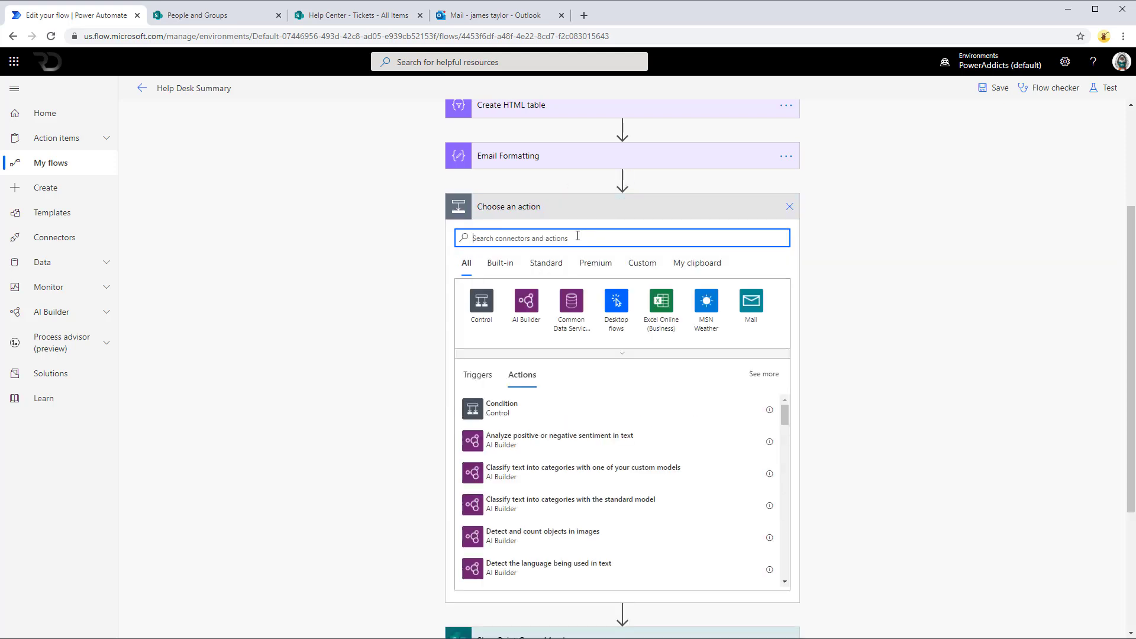
pyautogui.write('scope')
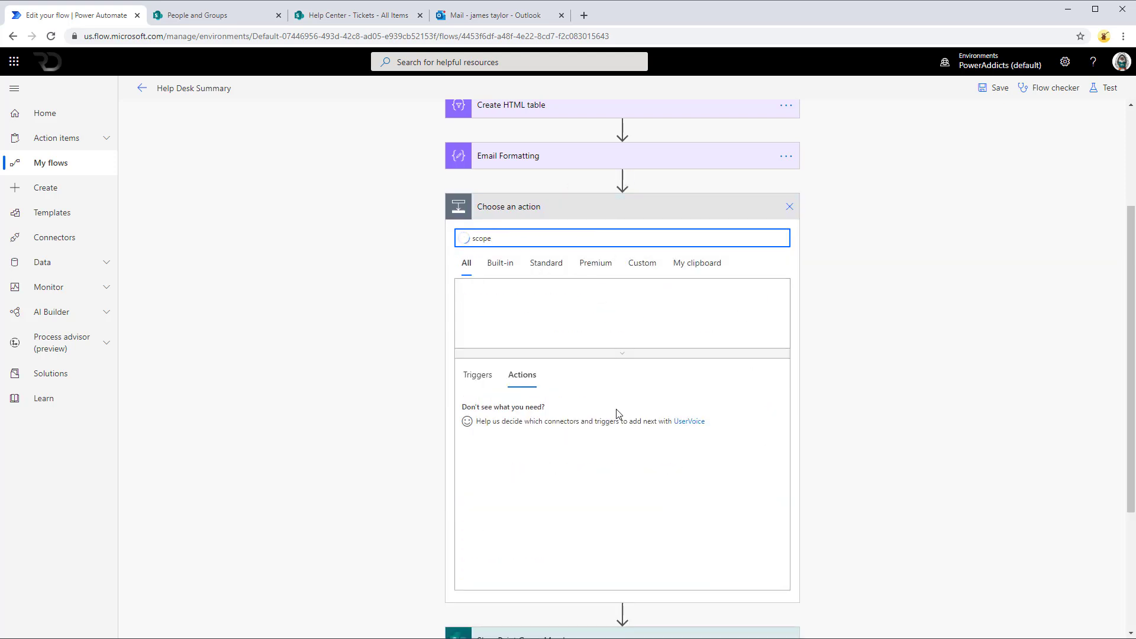
pyautogui.click(530, 415)
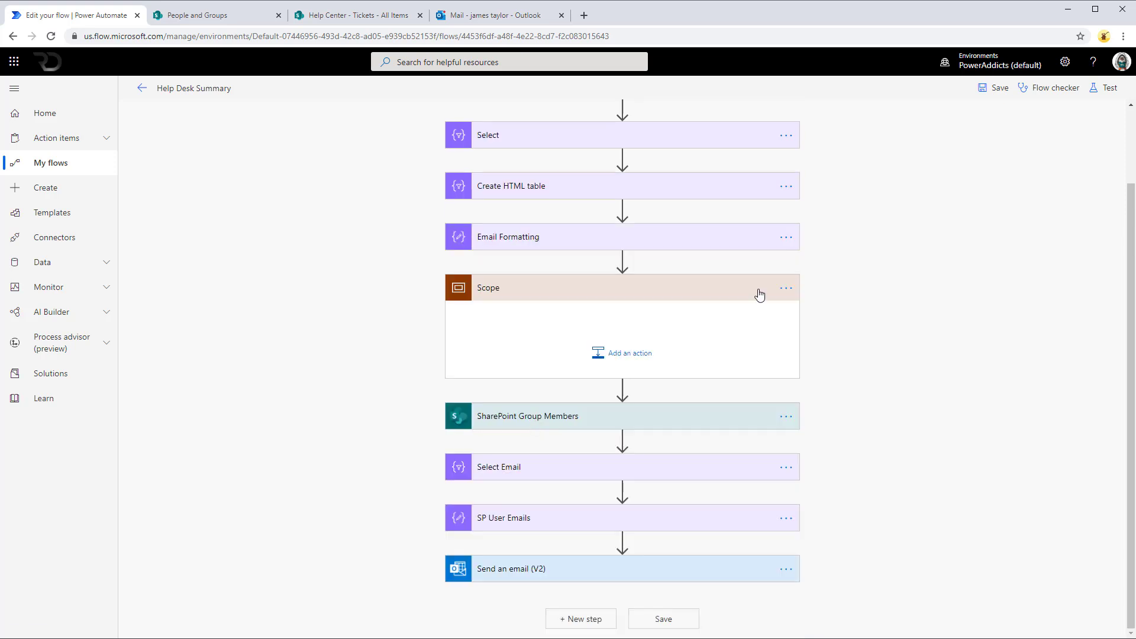
# - Move the SharePoint Group Members, Select Email and SP User Emails actions into the Scope in that order
pyautogui.moveTo(575, 421); pyautogui.dragTo(590, 334)
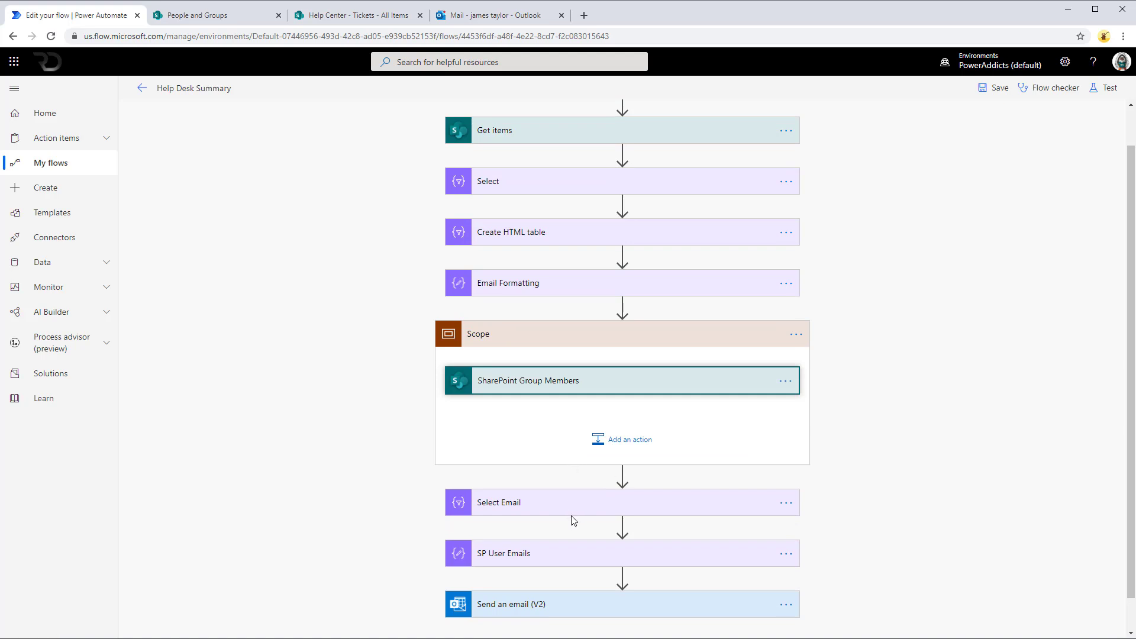
pyautogui.doubleClick(559, 437)
pyautogui.moveTo(544, 500); pyautogui.dragTo(545, 412)
pyautogui.moveTo(573, 572); pyautogui.dragTo(857, 477)
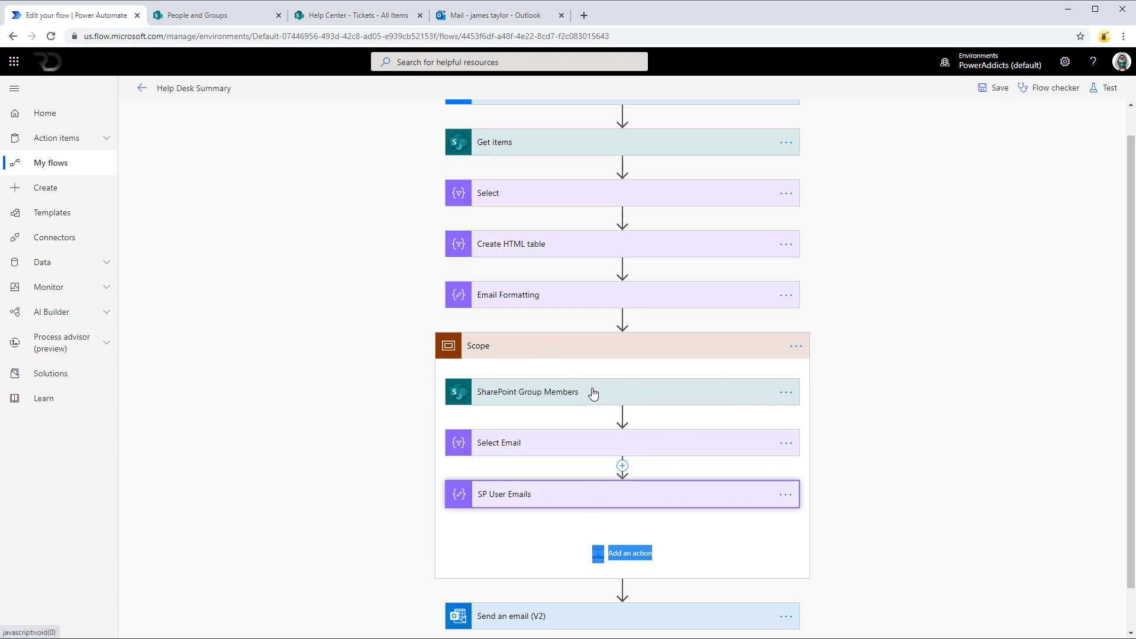
# - Copy the Scope to the flow clipboard and paste its JSON definition into Notepad
pyautogui.click(794, 349)
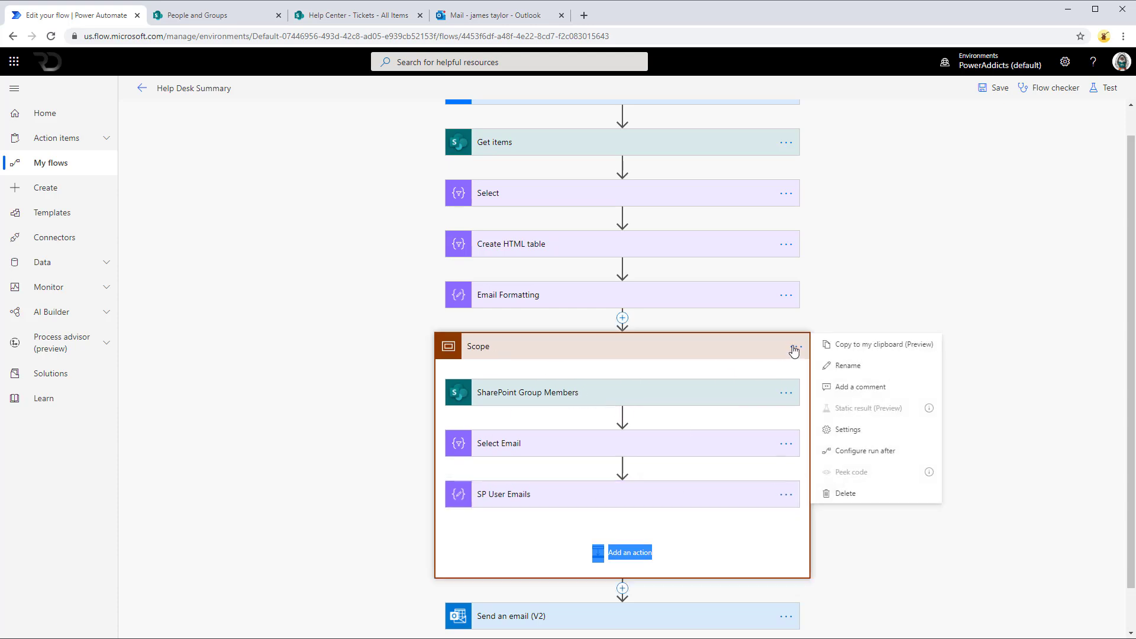
pyautogui.click(857, 352)
pyautogui.hotkey('alt', 'Tab')
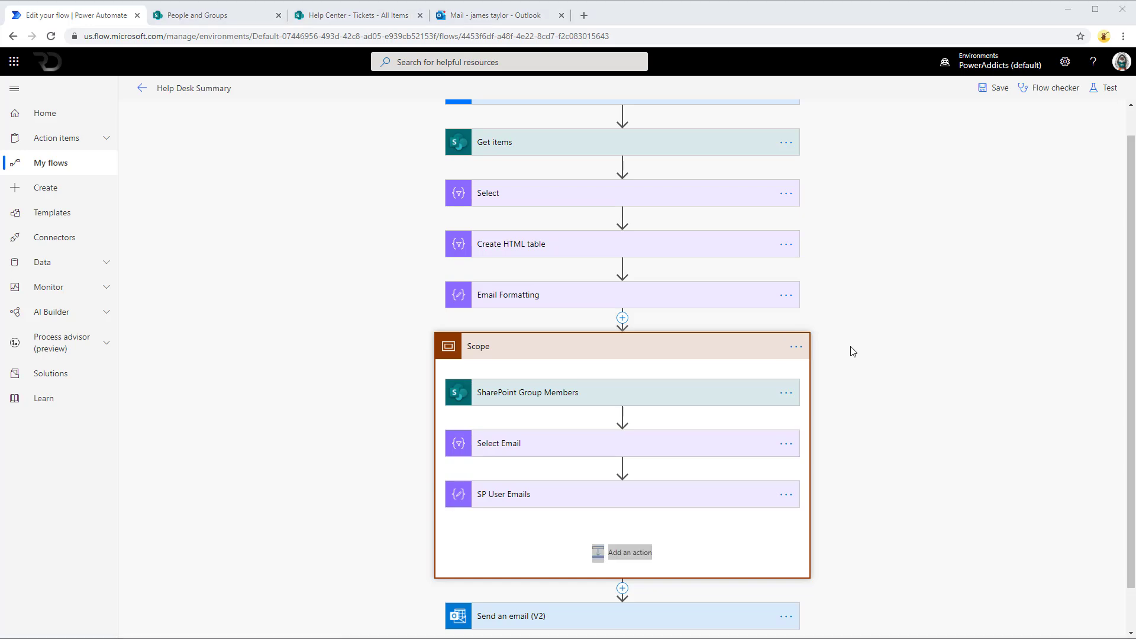
pyautogui.hotkey('ctrl', 'v')
# - Copy the Scope's full JSON from Notepad and paste it into the new flow's clipboard while adding a step below the manual trigger
pyautogui.click(527, 195)
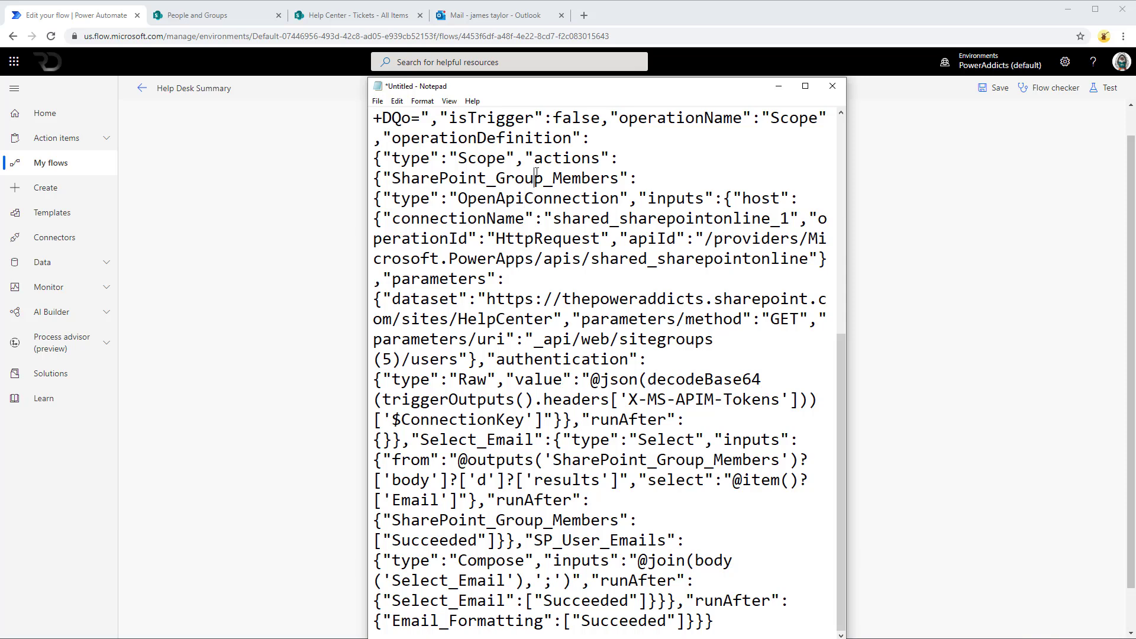
pyautogui.hotkey('ctrl', 'a')
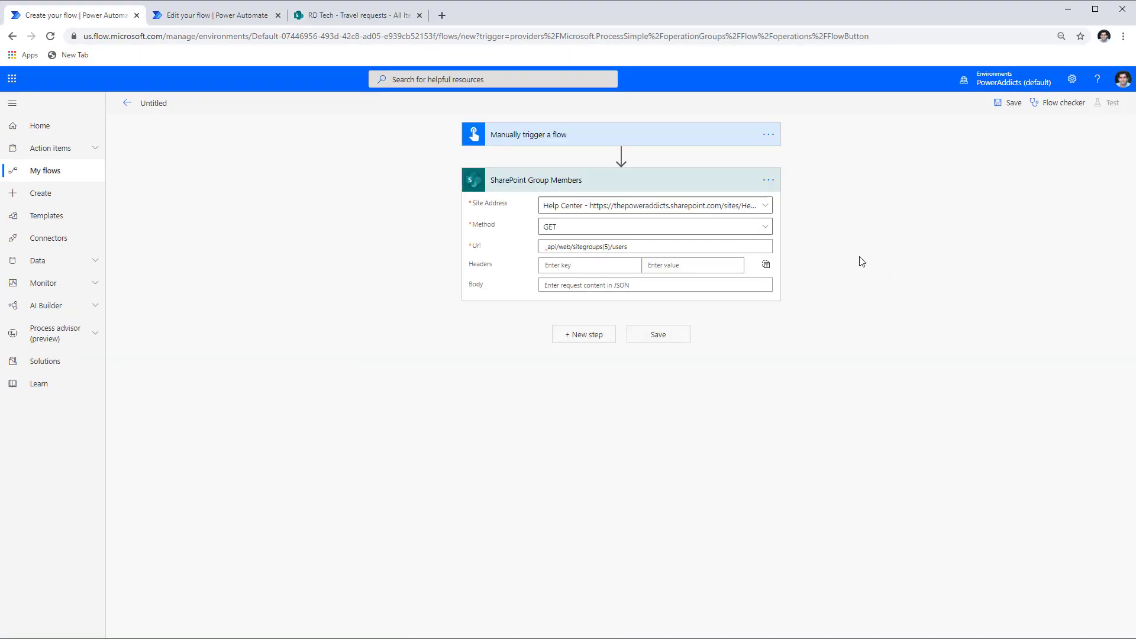
pyautogui.click(621, 157)
pyautogui.click(621, 171)
pyautogui.click(688, 231)
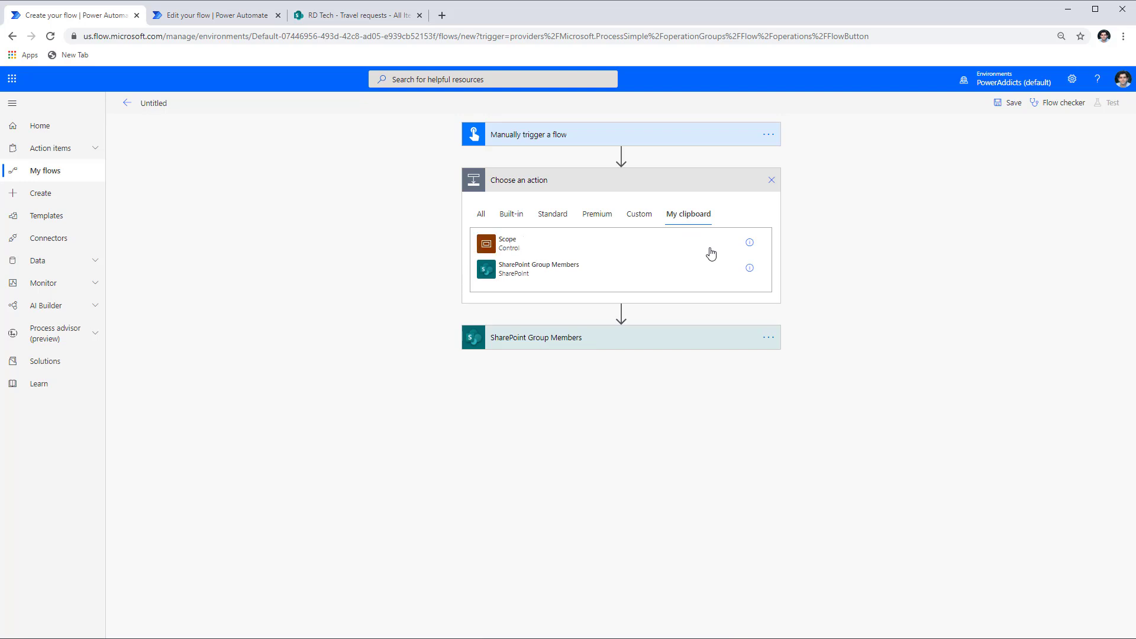
# - Insert the copied Scope below the manual trigger, expand it and set an existing connection for its SharePoint action
pyautogui.click(516, 249)
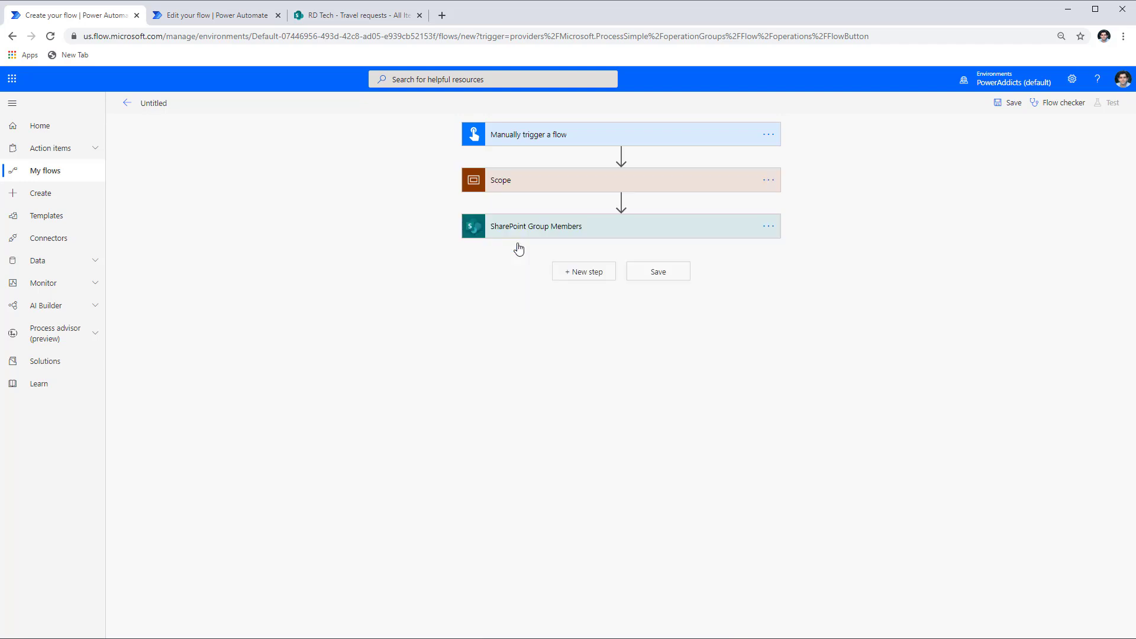
pyautogui.click(633, 188)
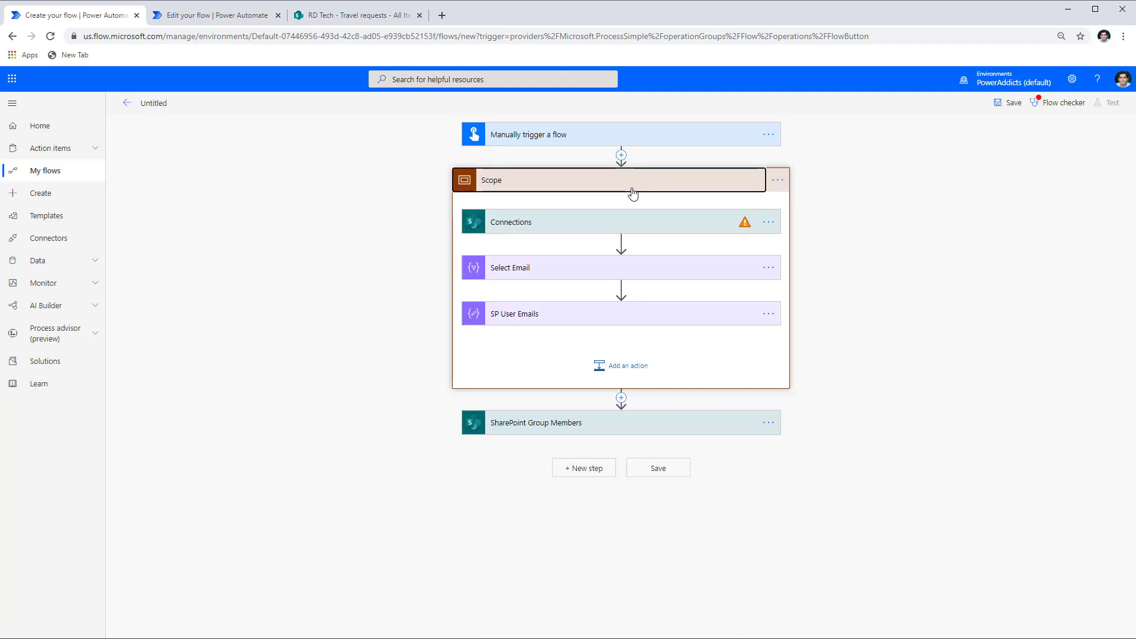
pyautogui.click(677, 228)
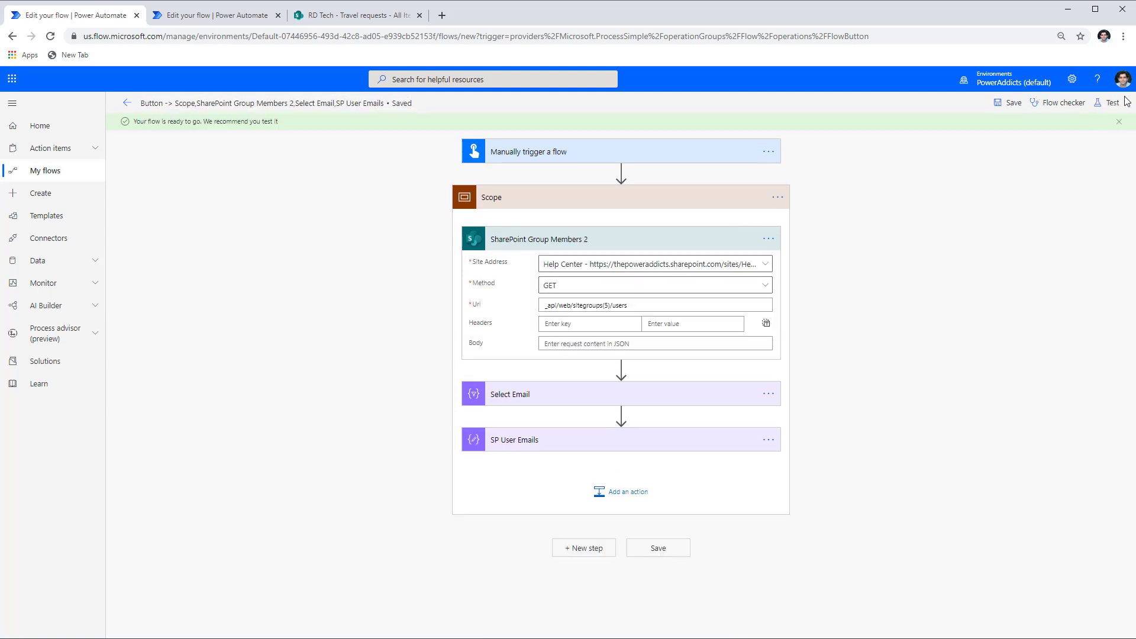
# - Test the saved flow and inspect the SP User Emails outputs in the run details
pyautogui.click(1127, 102)
pyautogui.click(994, 619)
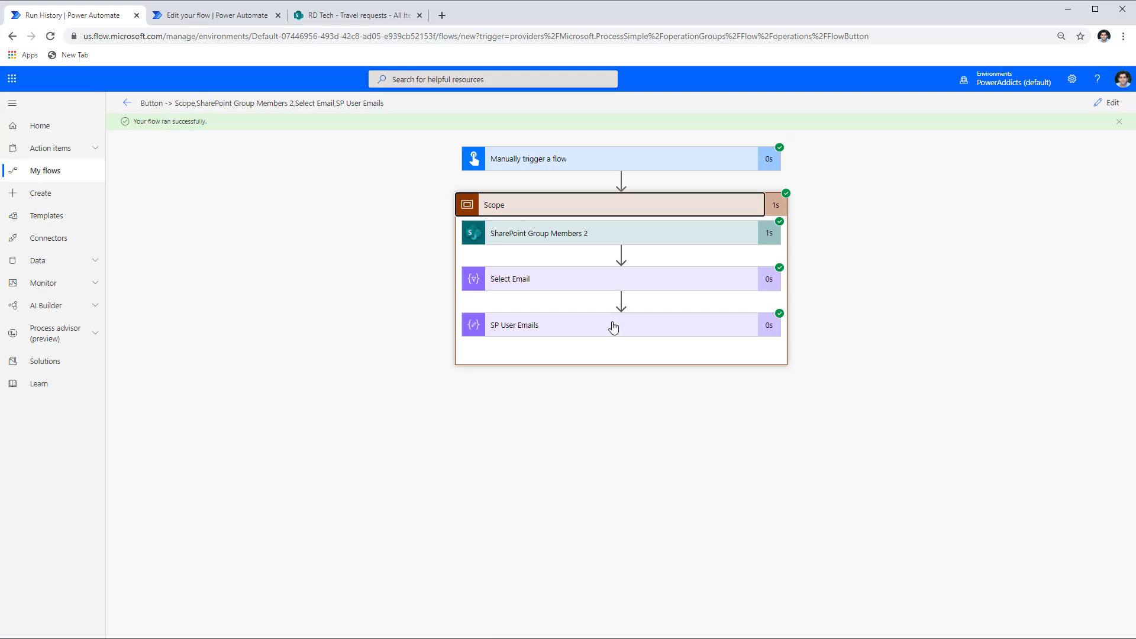
pyautogui.click(592, 332)
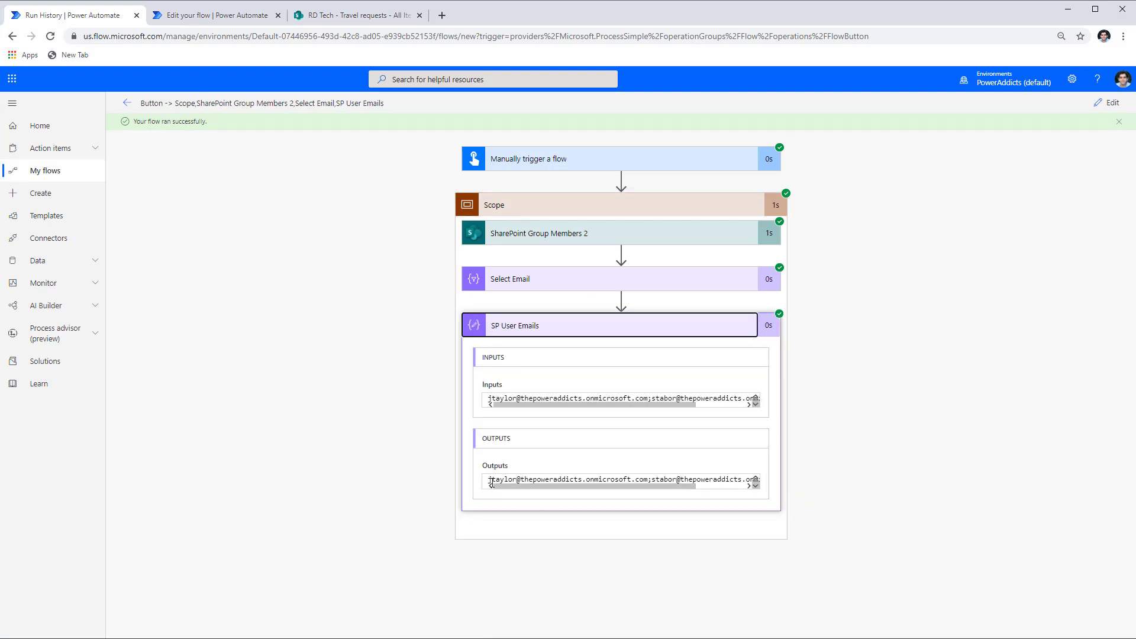
pyautogui.moveTo(568, 487); pyautogui.dragTo(649, 491)
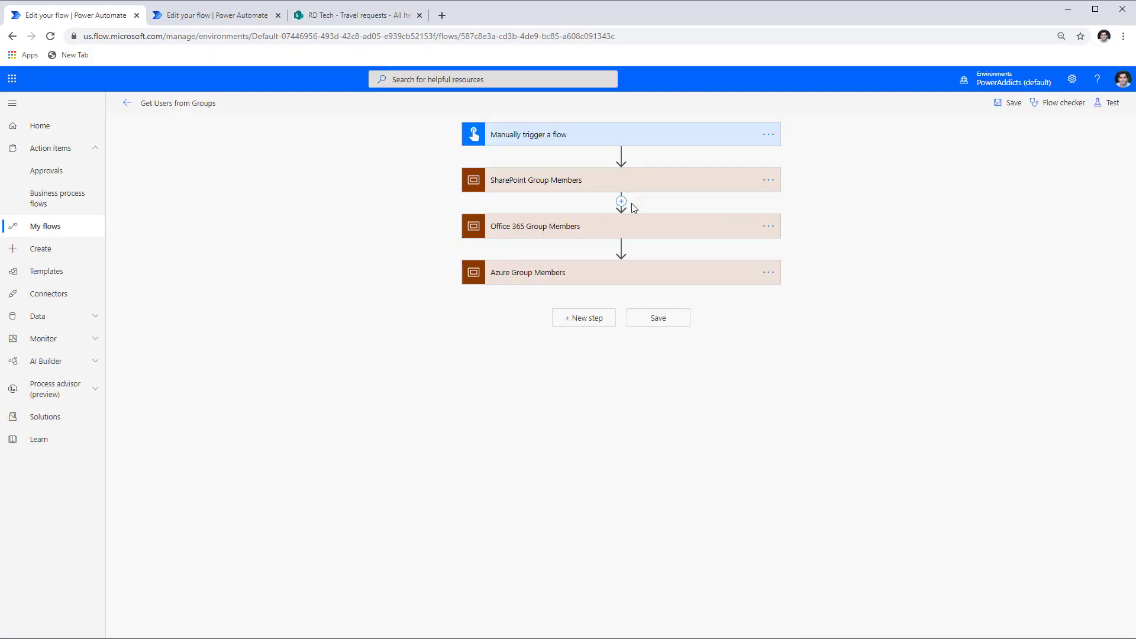
# - Expand the SharePoint, Office 365 and Azure Group Members scopes in the Get Users from Groups flow and examine their actions
pyautogui.click(578, 181)
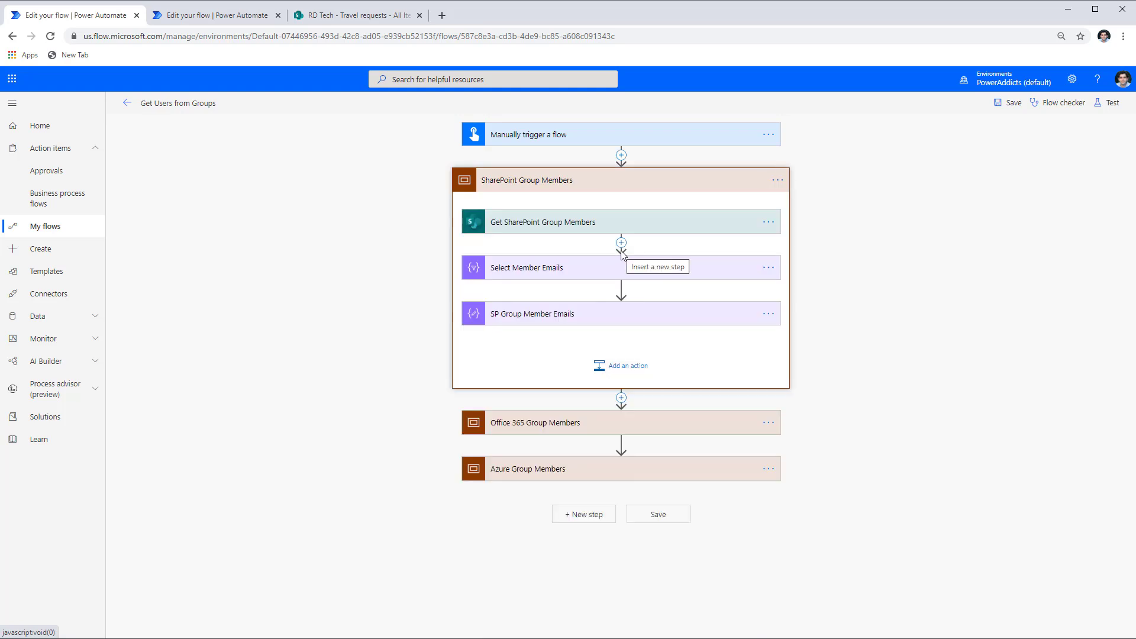
pyautogui.click(698, 422)
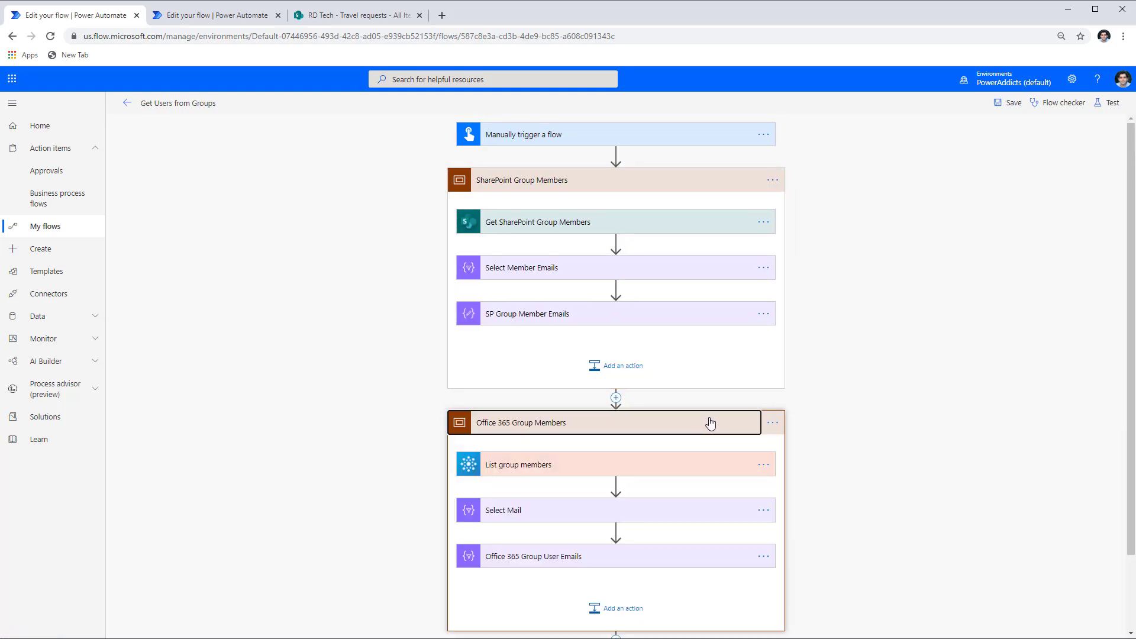
pyautogui.scroll(-2, 700, 423)
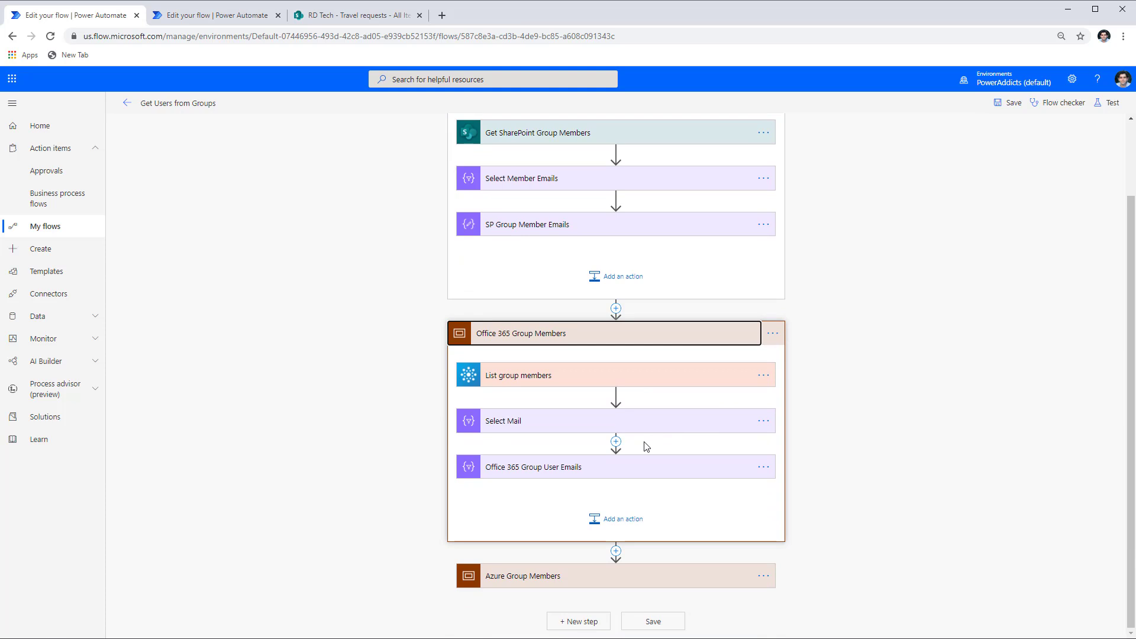
pyautogui.click(553, 577)
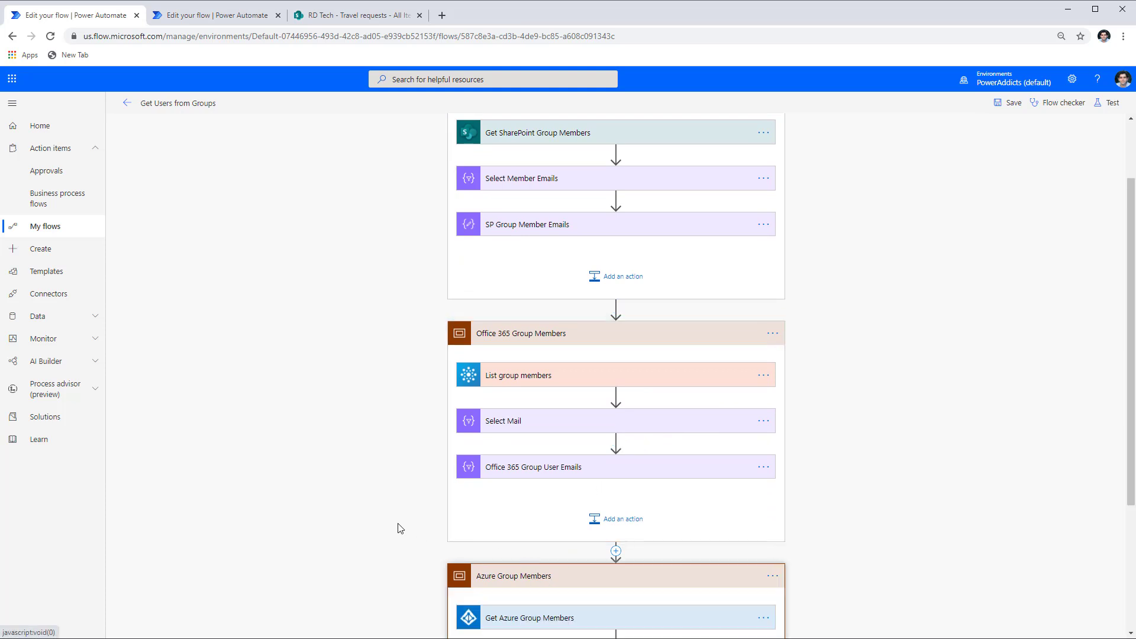
pyautogui.scroll(-3, 398, 527)
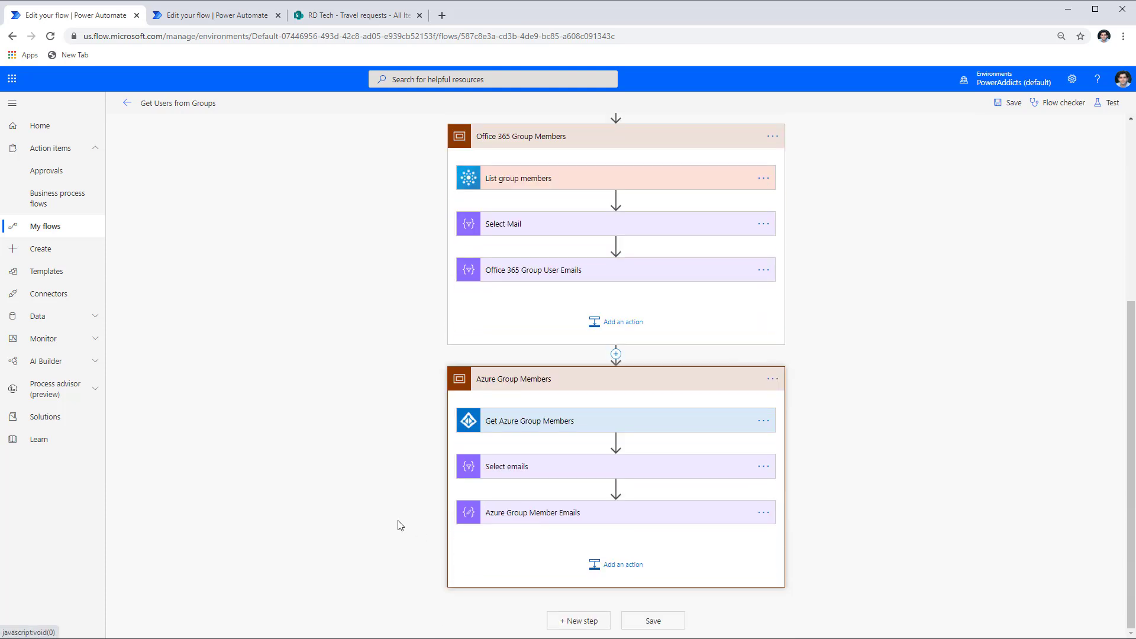
pyautogui.scroll(3, 515, 464)
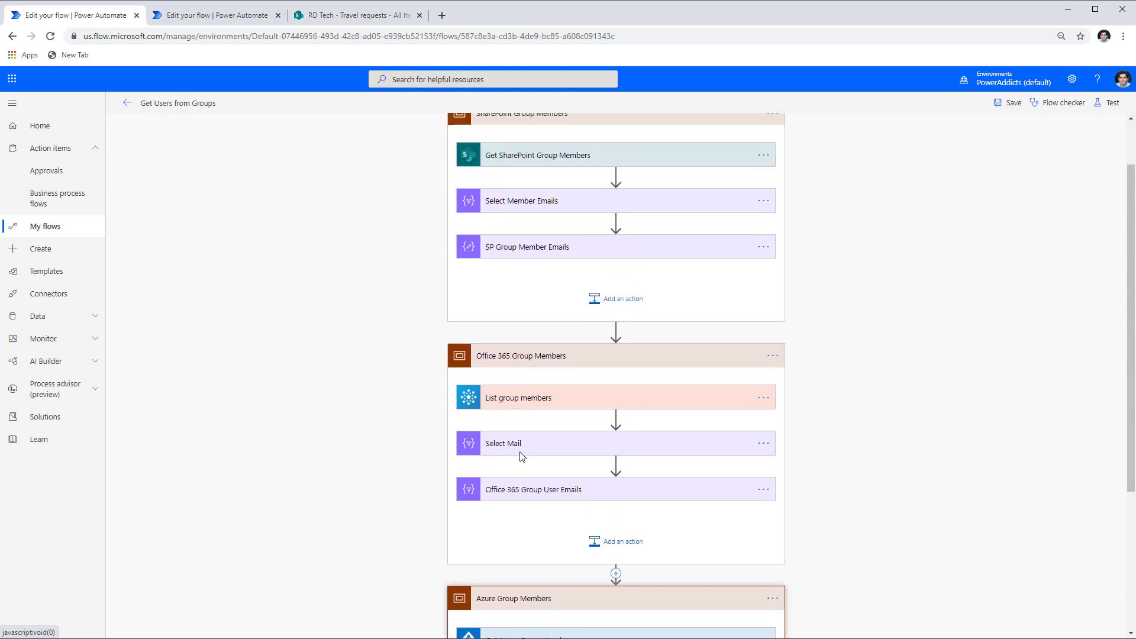
pyautogui.scroll(1, 522, 457)
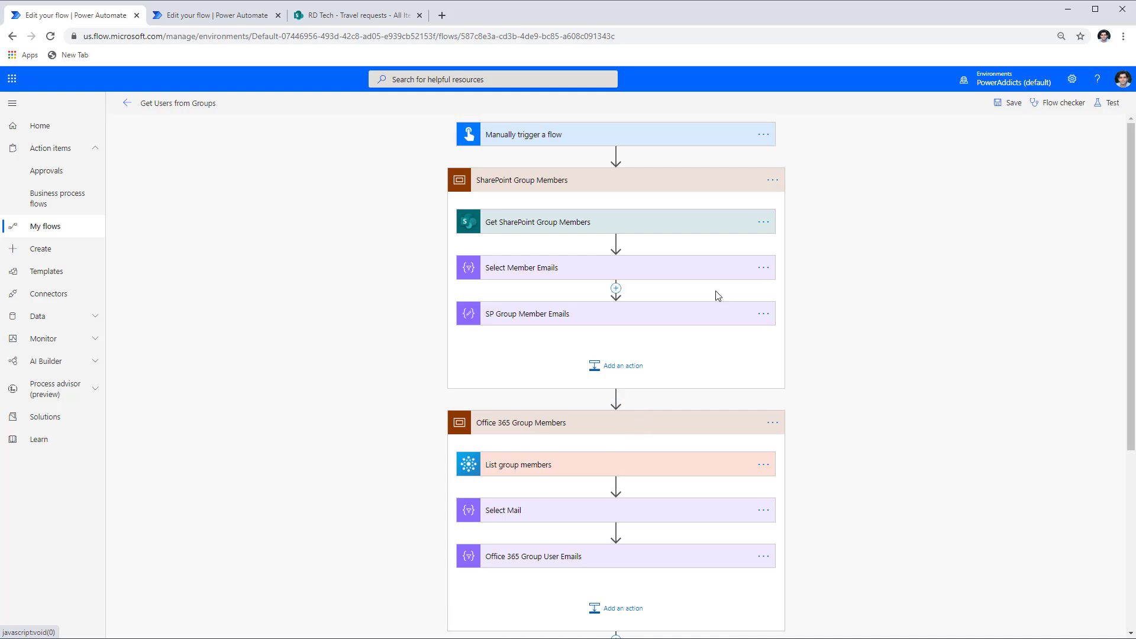
# - Copy the SharePoint Group Members scope to the flow clipboard and select its full JSON in Notepad
pyautogui.click(773, 180)
pyautogui.click(847, 268)
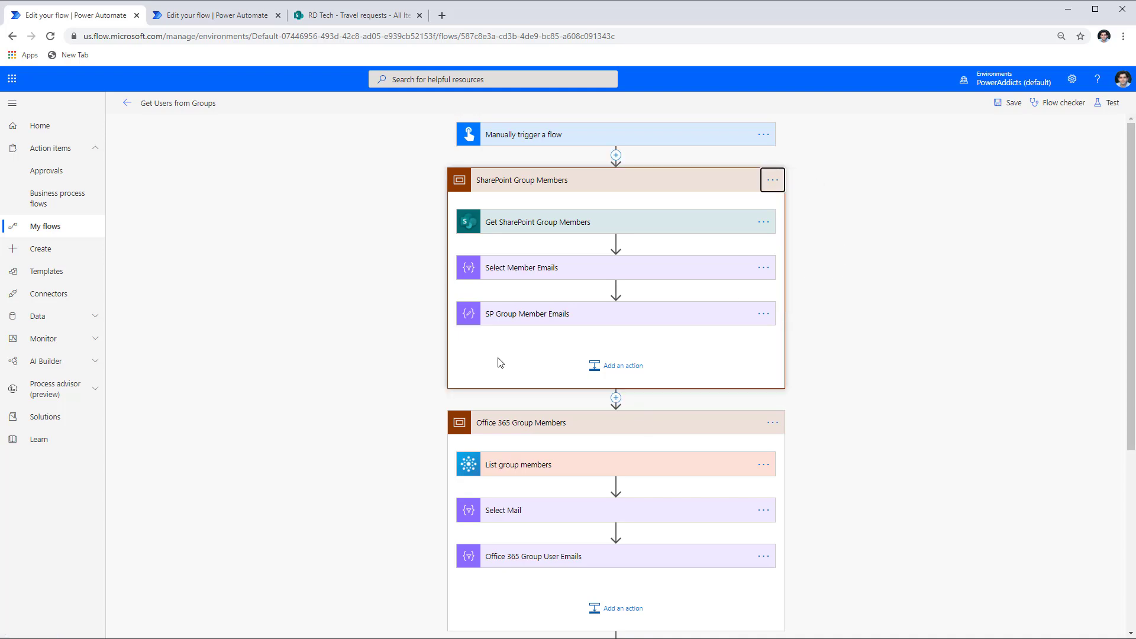
pyautogui.hotkey('alt', 'Tab')
pyautogui.click(758, 129)
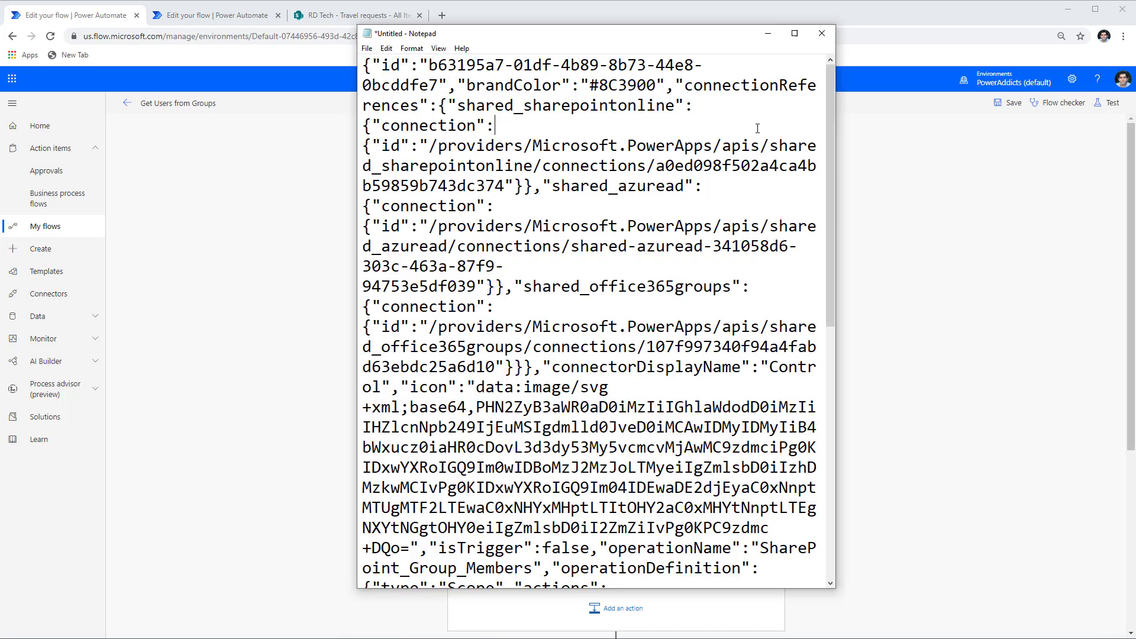
pyautogui.hotkey('ctrl', 'a')
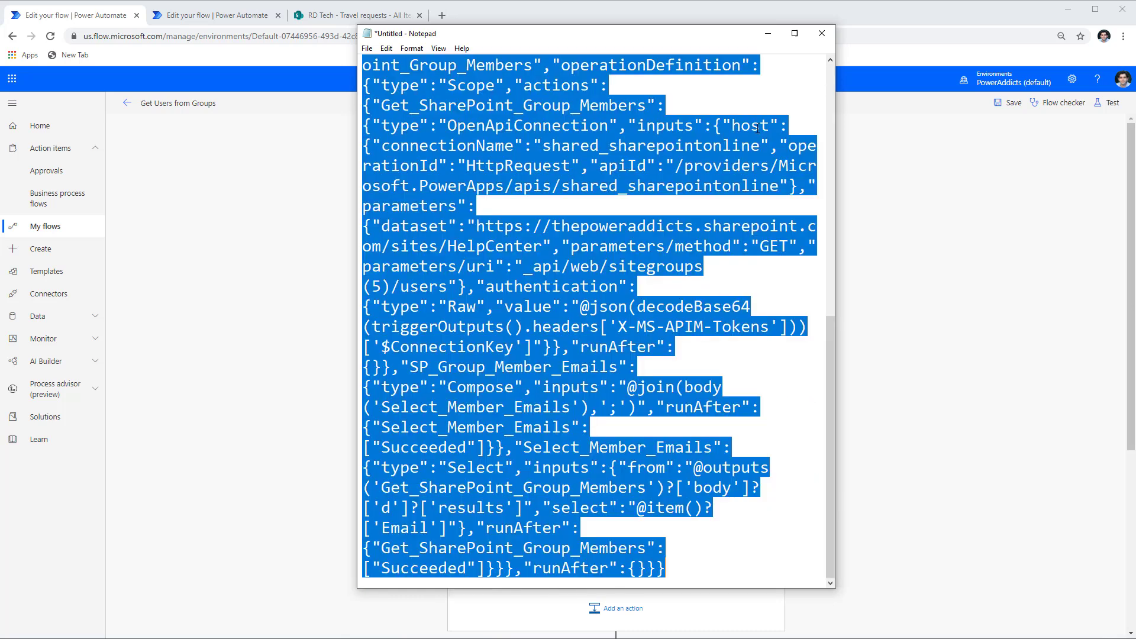
pyautogui.click(870, 165)
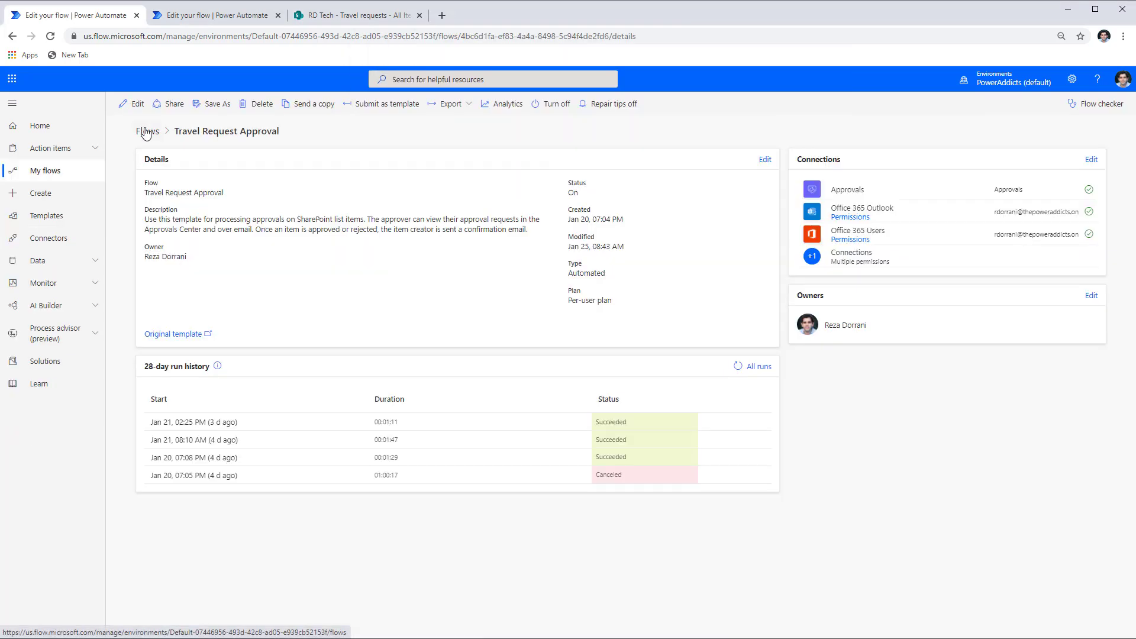
# - Open the Travel Request Approval flow for editing and expand the Manager and HR Admin scopes down to the Start HR Approval action
pyautogui.click(134, 104)
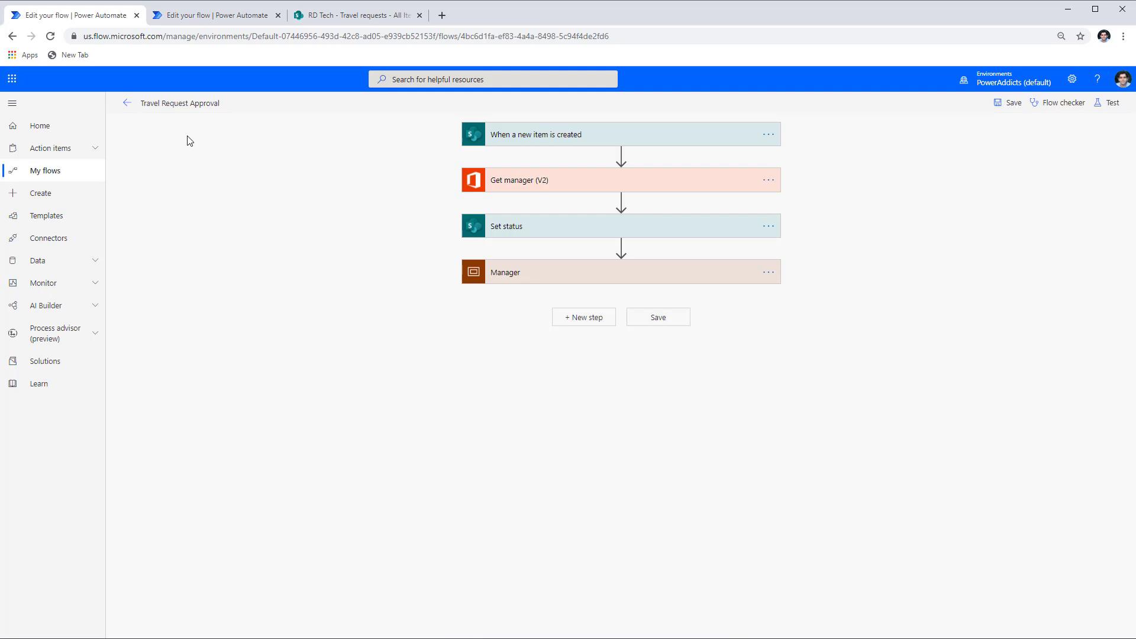
pyautogui.click(514, 282)
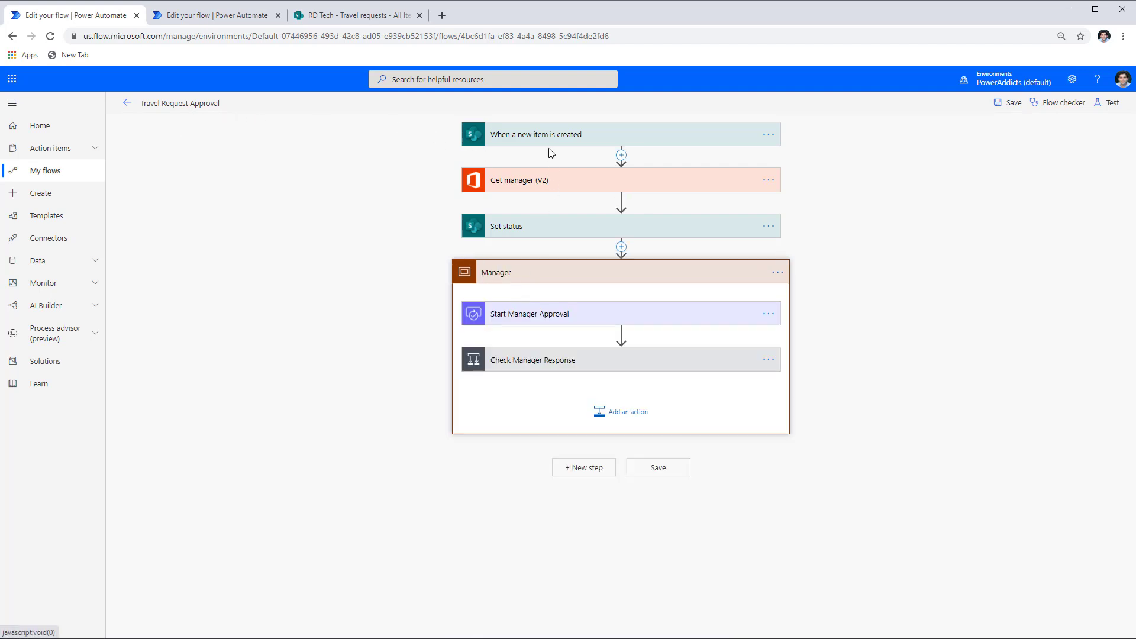
pyautogui.click(599, 358)
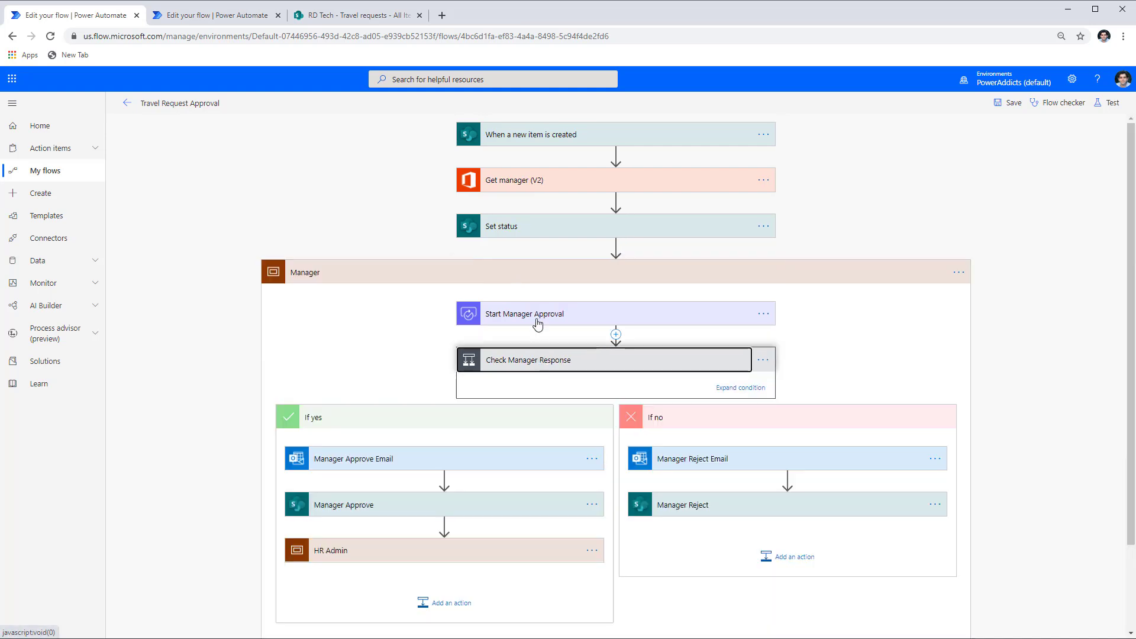
pyautogui.click(387, 551)
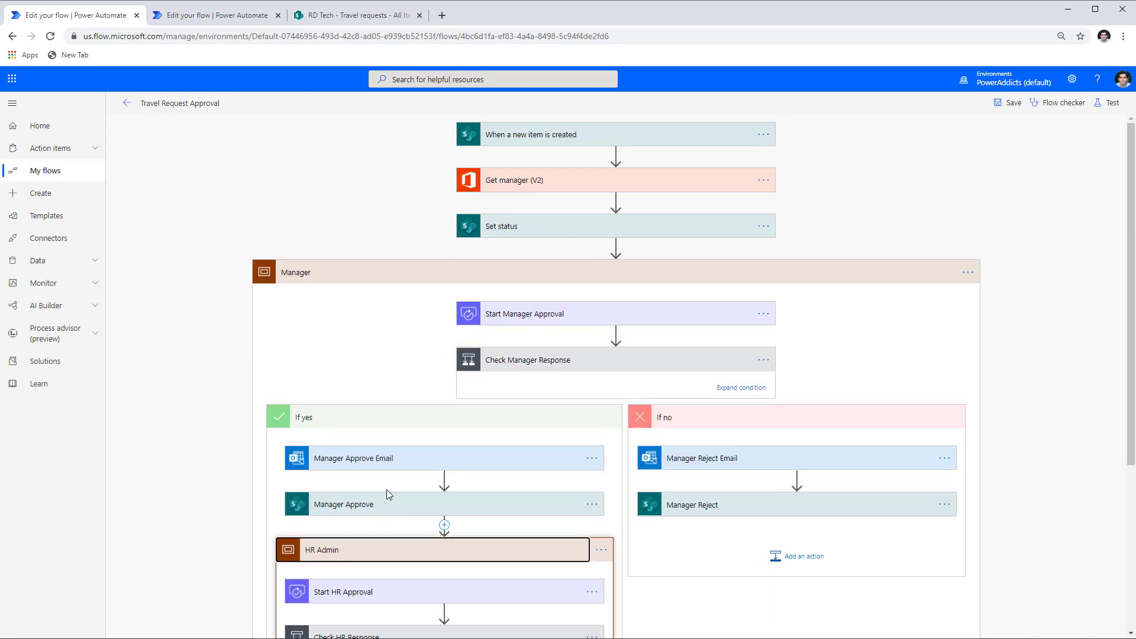
pyautogui.scroll(-4, 388, 491)
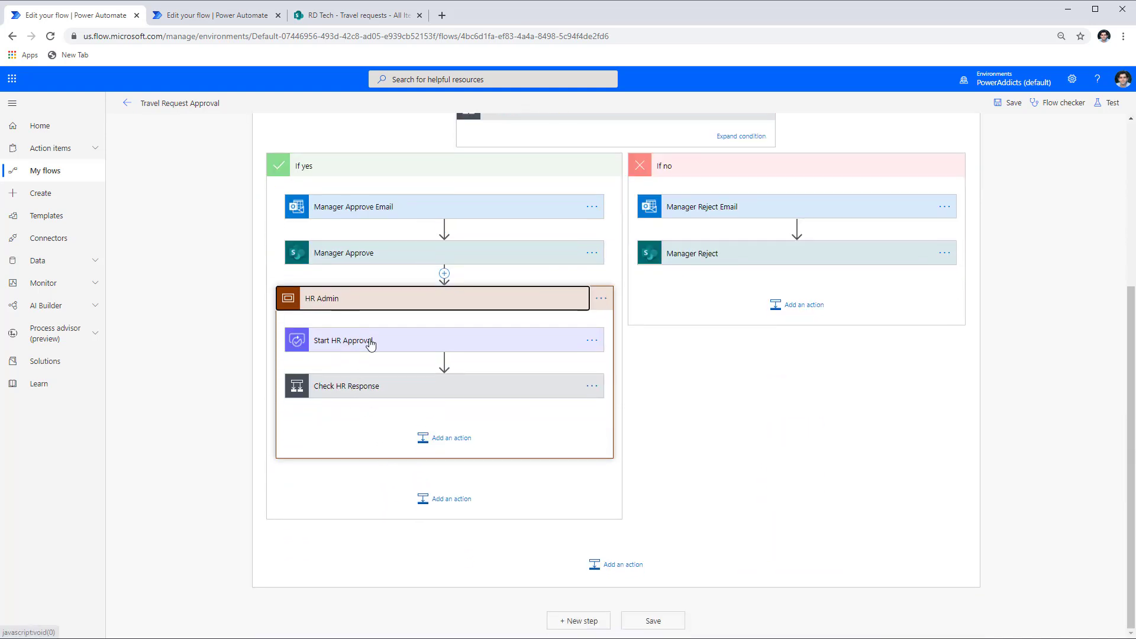
pyautogui.click(373, 350)
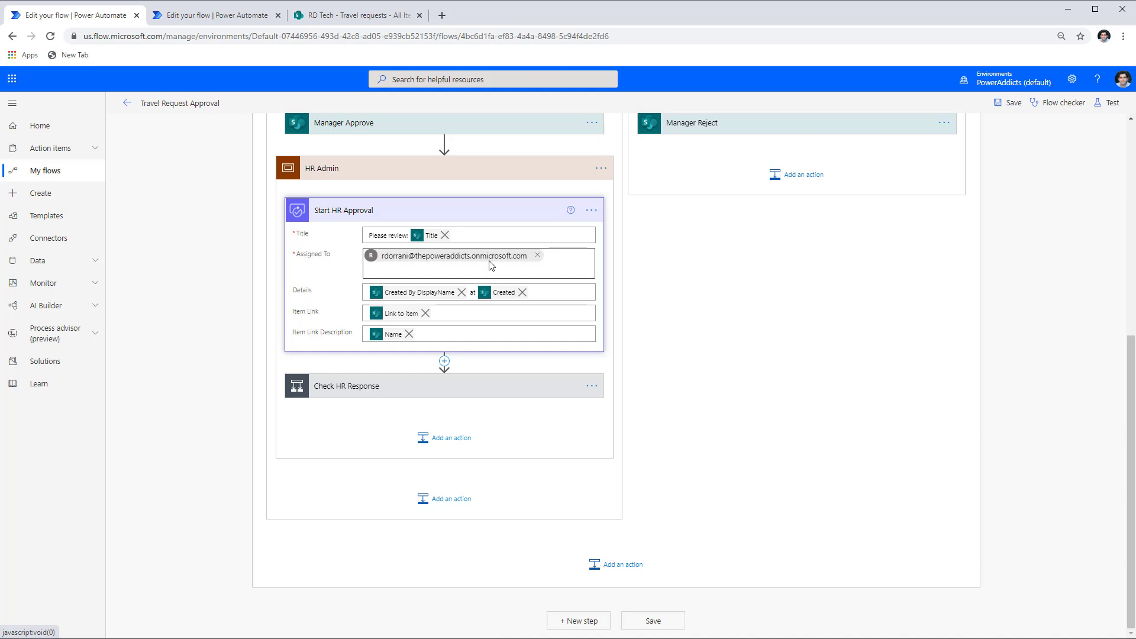
pyautogui.scroll(1, 489, 266)
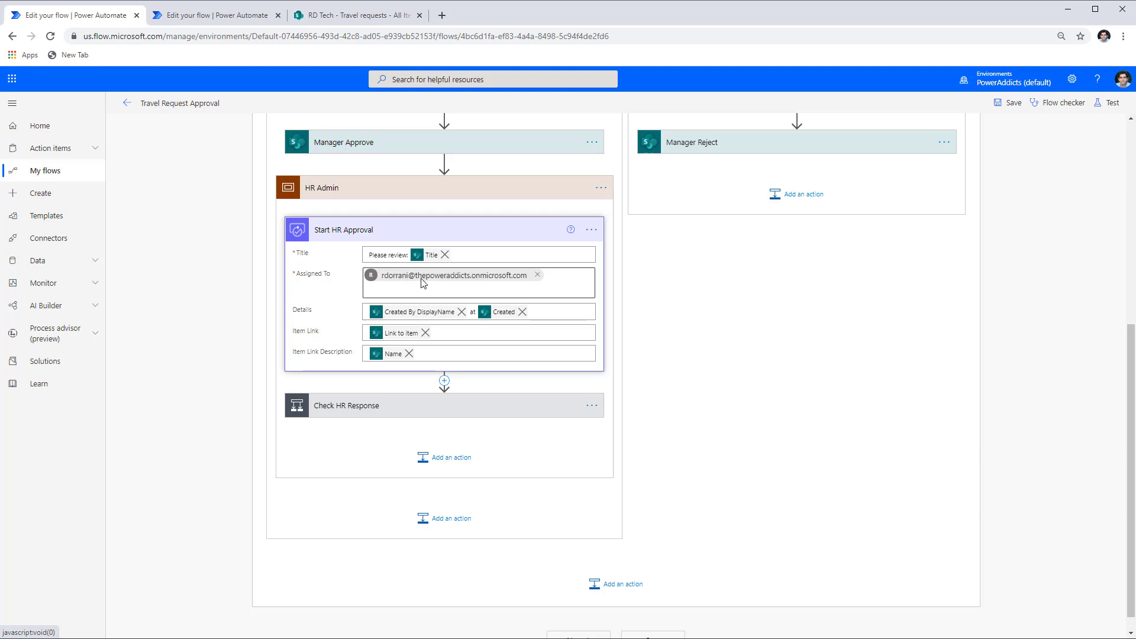
# - Look up the HR Admins group's membership ID in its page address through the RD Tech site's permissions
pyautogui.click(365, 16)
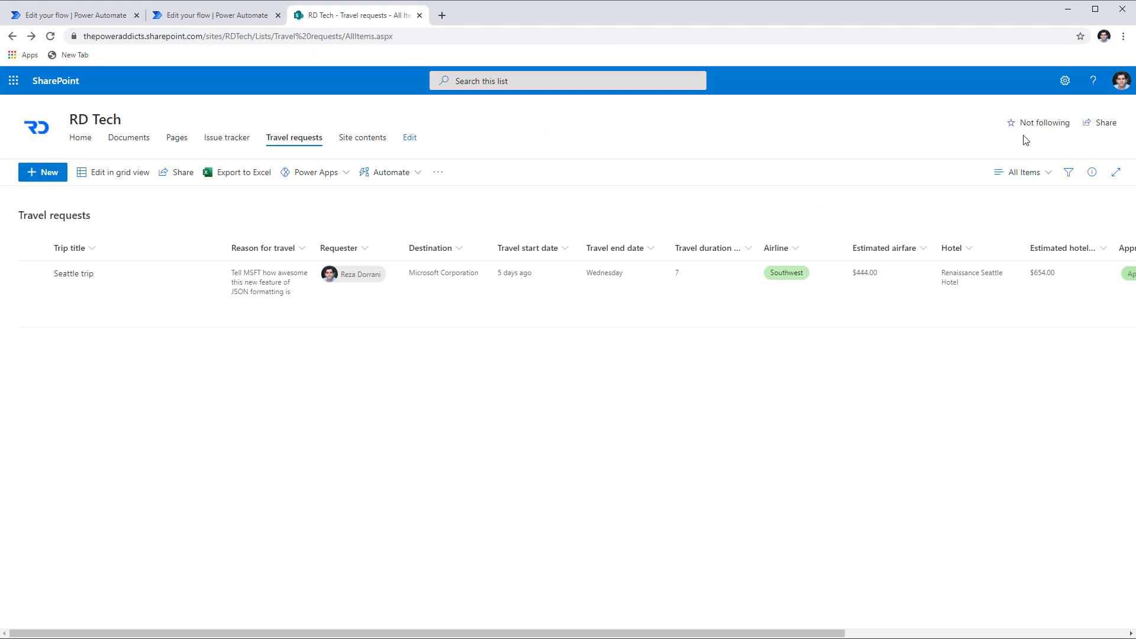
pyautogui.click(1065, 80)
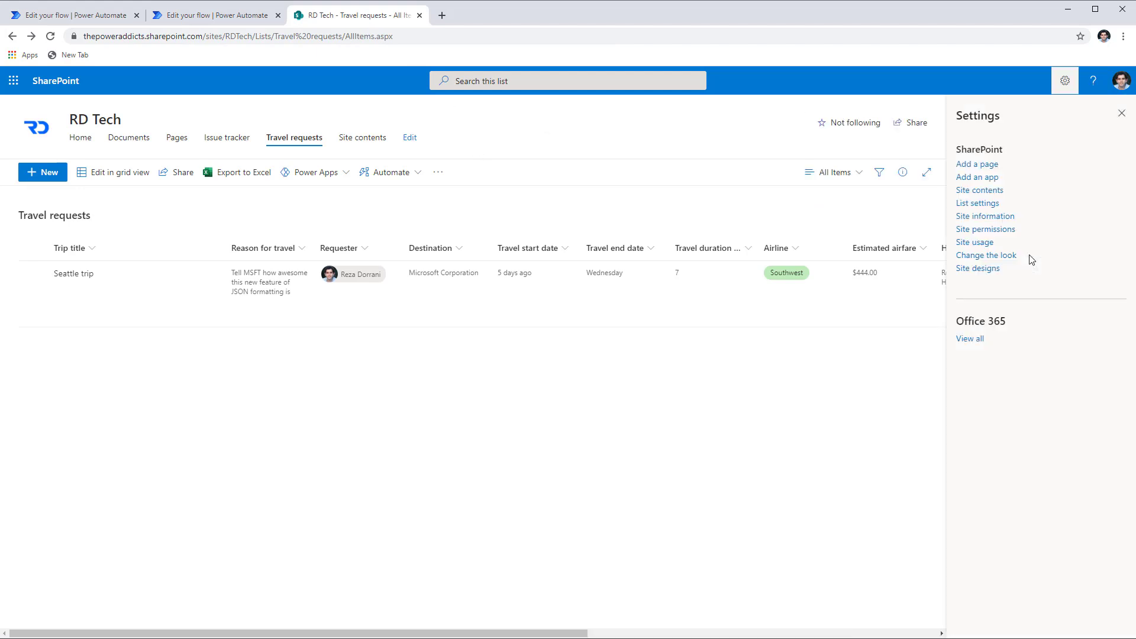
pyautogui.click(987, 216)
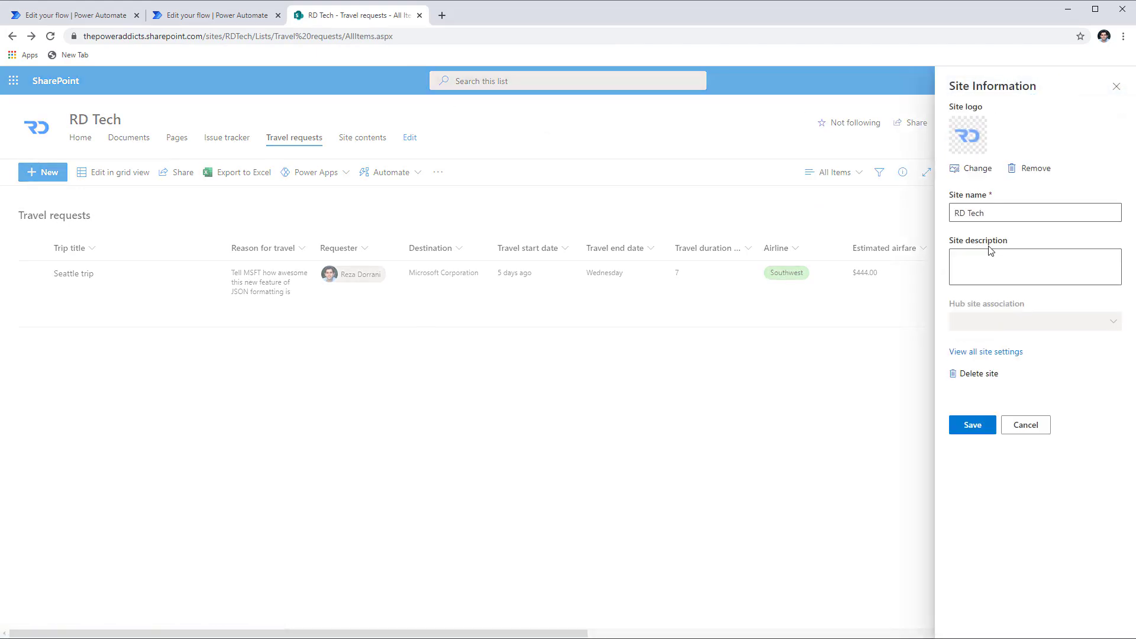
pyautogui.click(989, 352)
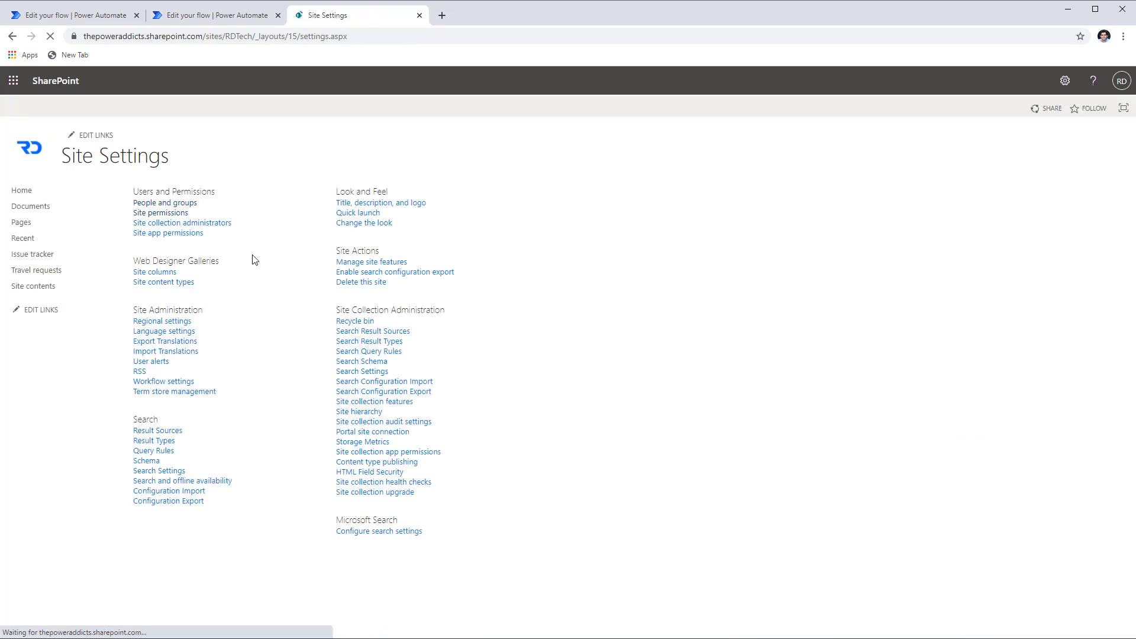
pyautogui.click(163, 213)
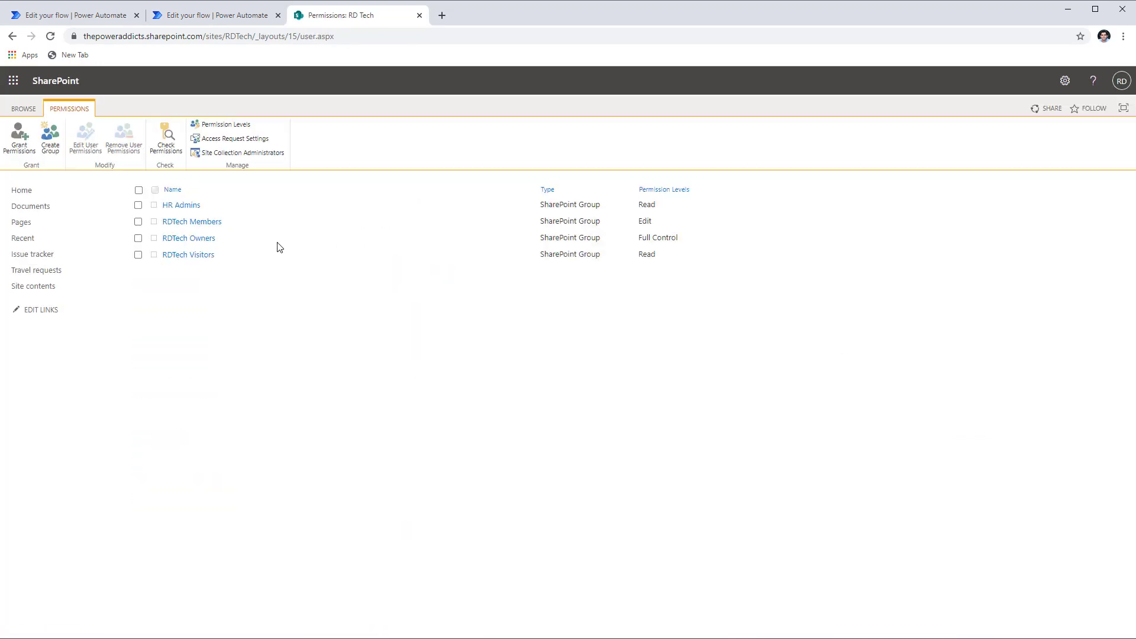
pyautogui.click(181, 207)
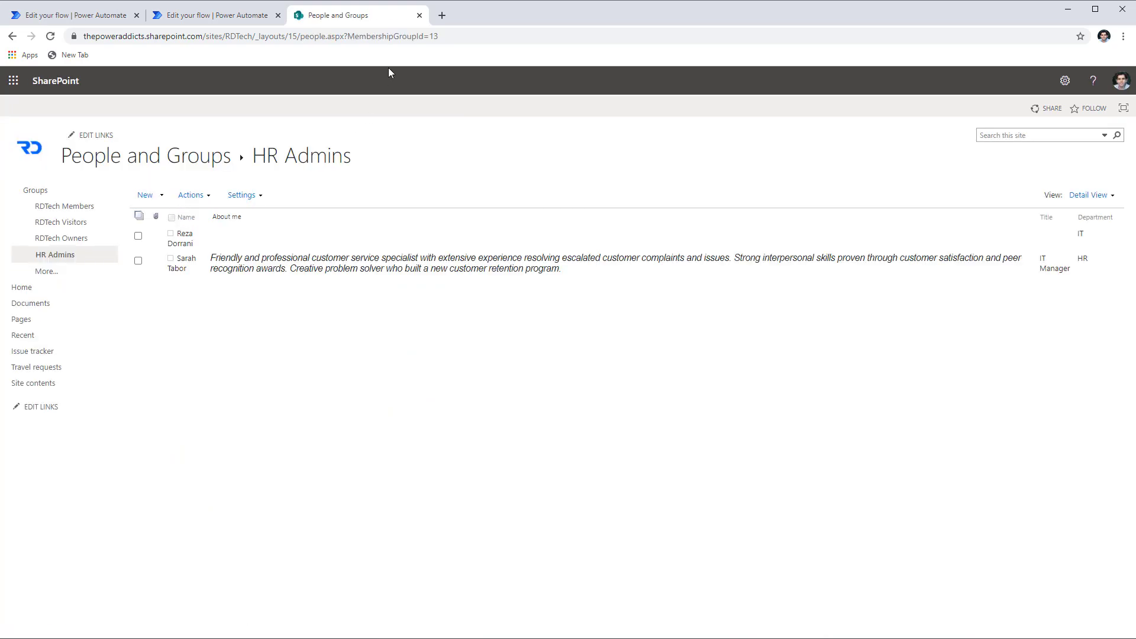
pyautogui.click(426, 41)
pyautogui.moveTo(456, 36); pyautogui.dragTo(470, 34)
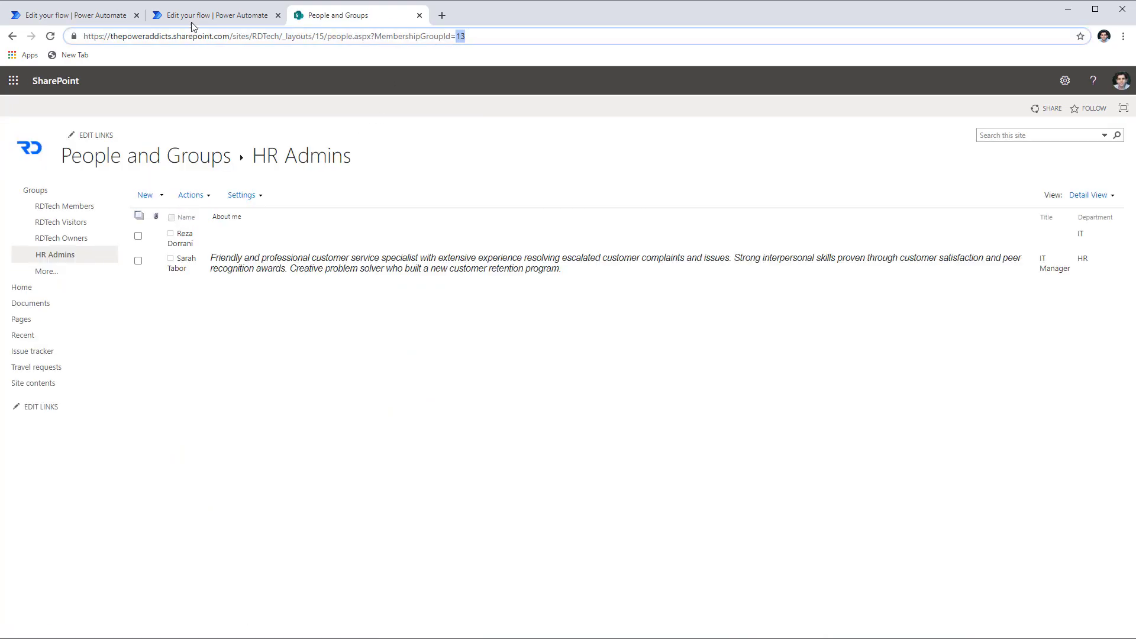
# - Insert the copied SharePoint Group Members scope from the flow clipboard between Manager Approve and HR Admin in Travel Request Approval
pyautogui.click(71, 14)
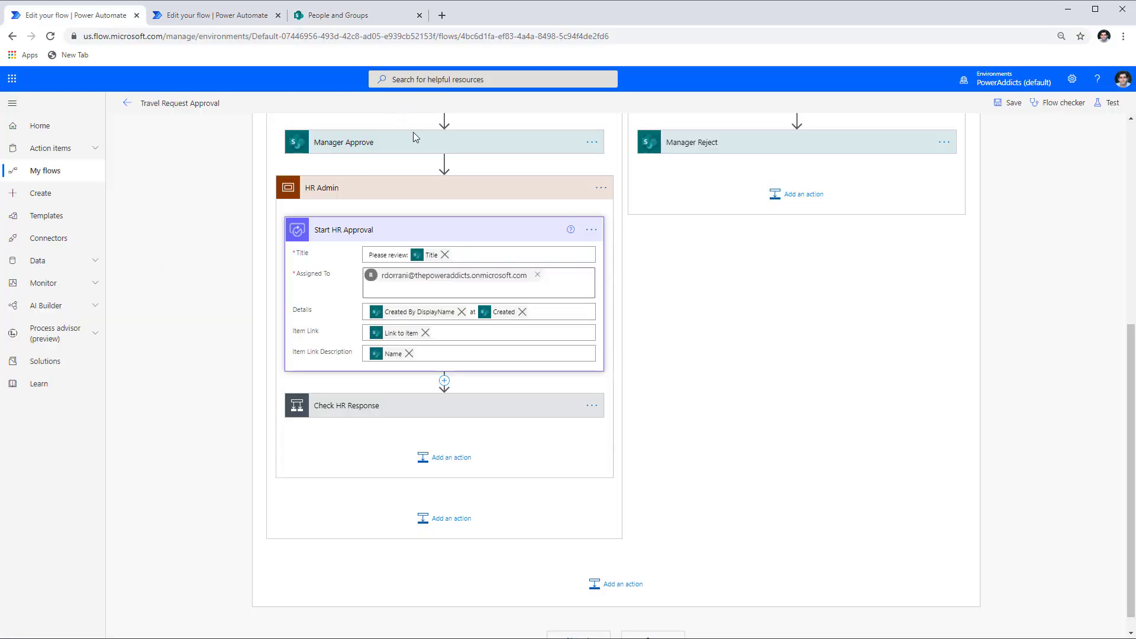
pyautogui.click(444, 162)
pyautogui.click(452, 178)
pyautogui.click(513, 237)
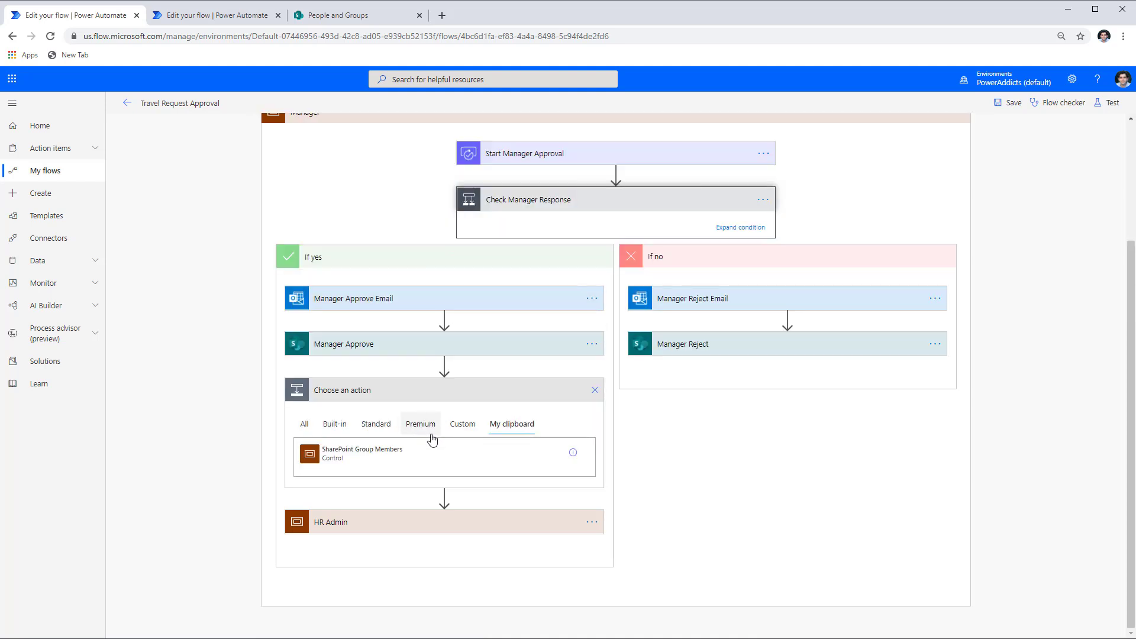
pyautogui.click(397, 456)
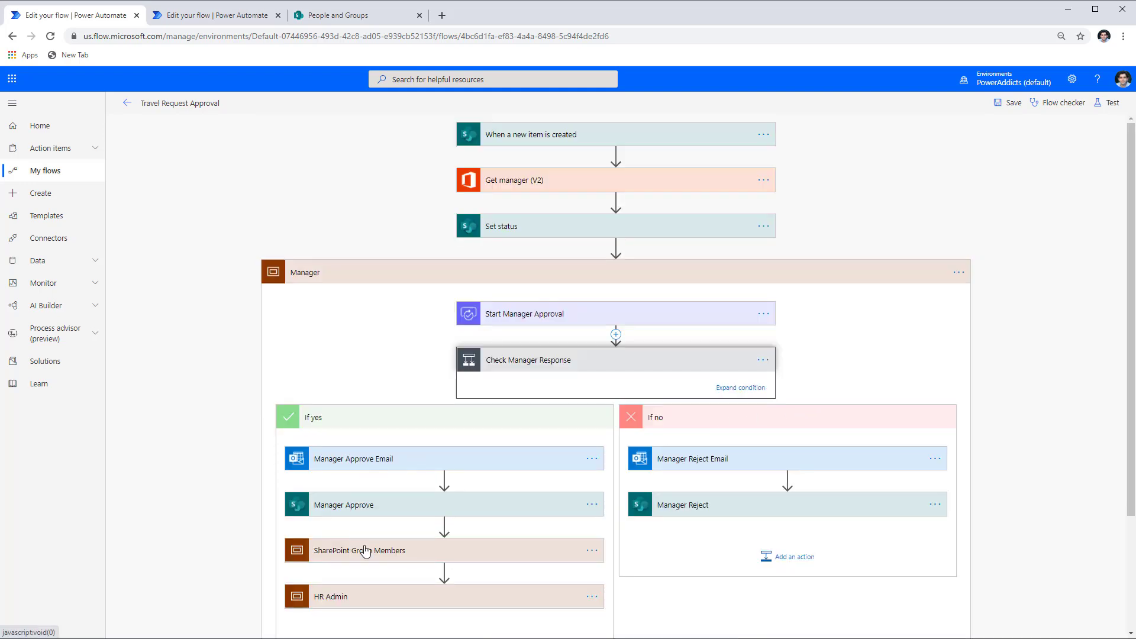
# - In Get SharePoint Group Members, set the site address to RD Tech and the Uri to _api/web/sitegroups(13)/users
pyautogui.click(365, 552)
pyautogui.scroll(-5, 363, 546)
pyautogui.click(438, 265)
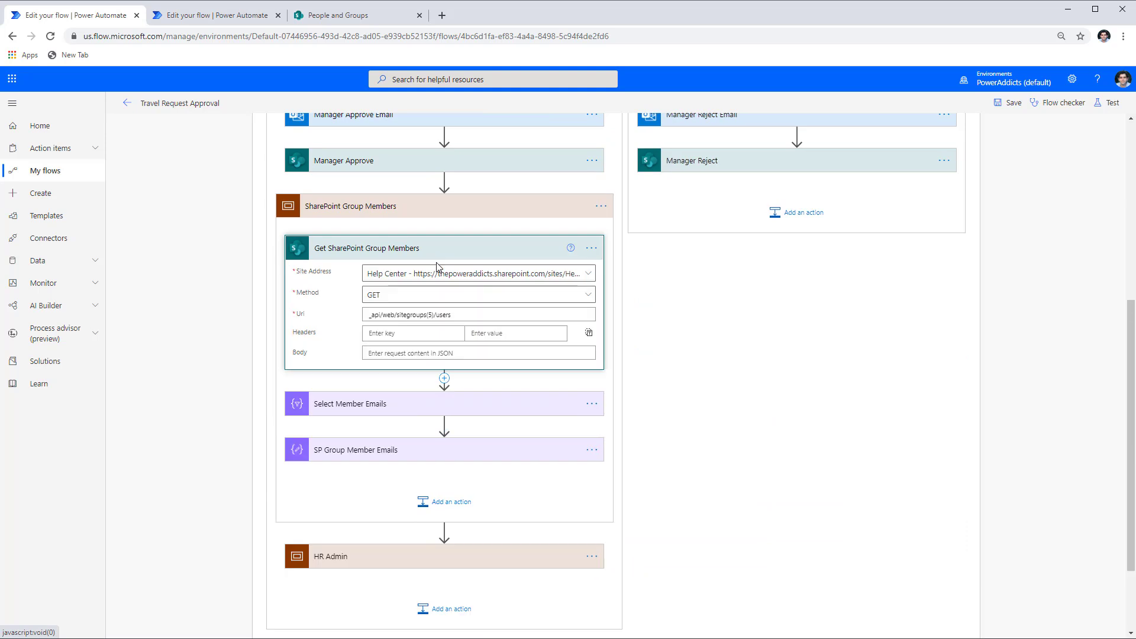
pyautogui.click(571, 279)
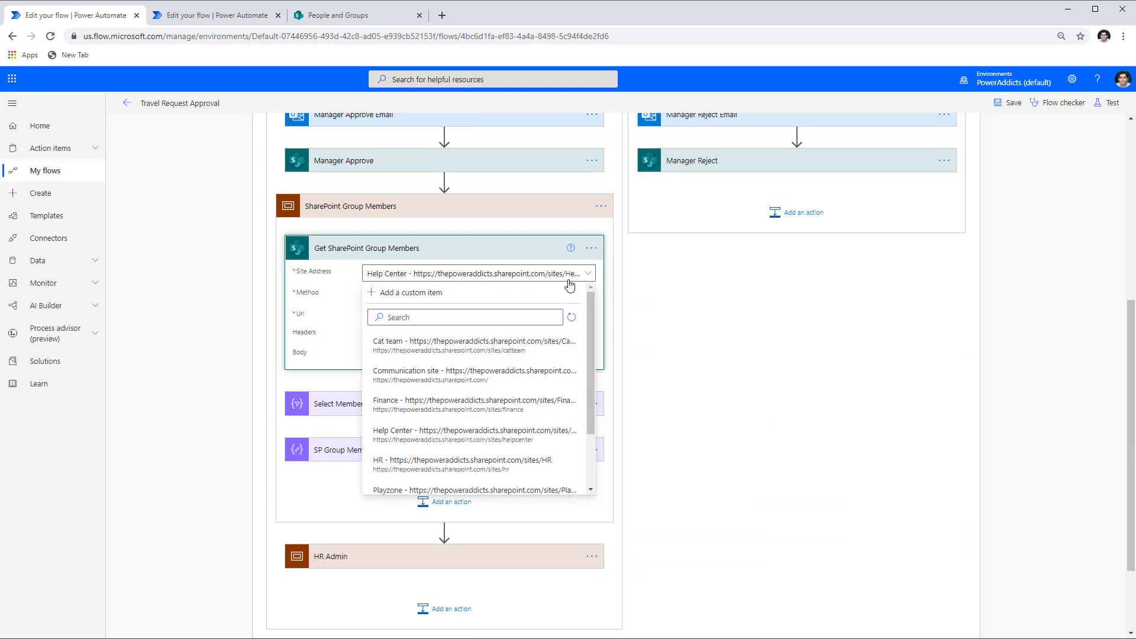
pyautogui.scroll(-2, 472, 421)
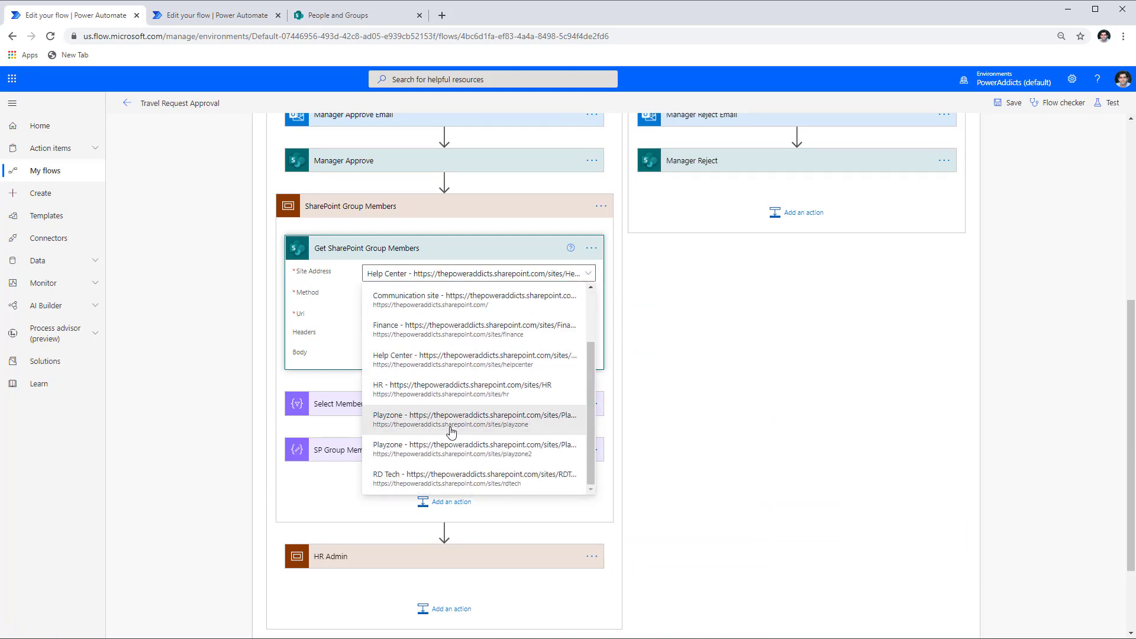
pyautogui.click(435, 478)
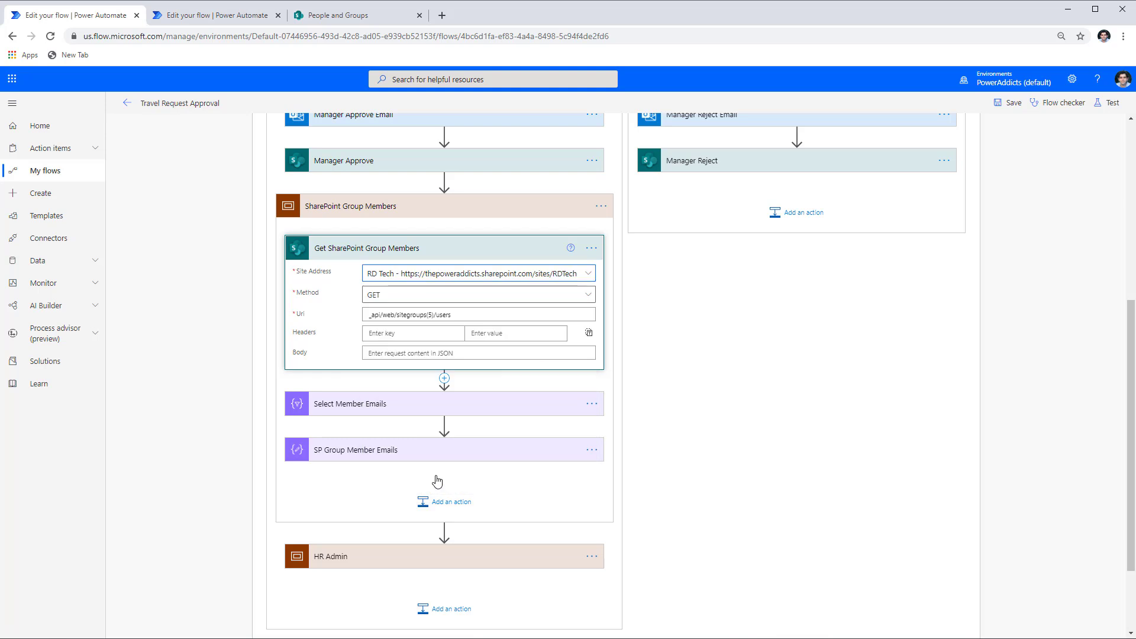
pyautogui.click(430, 315)
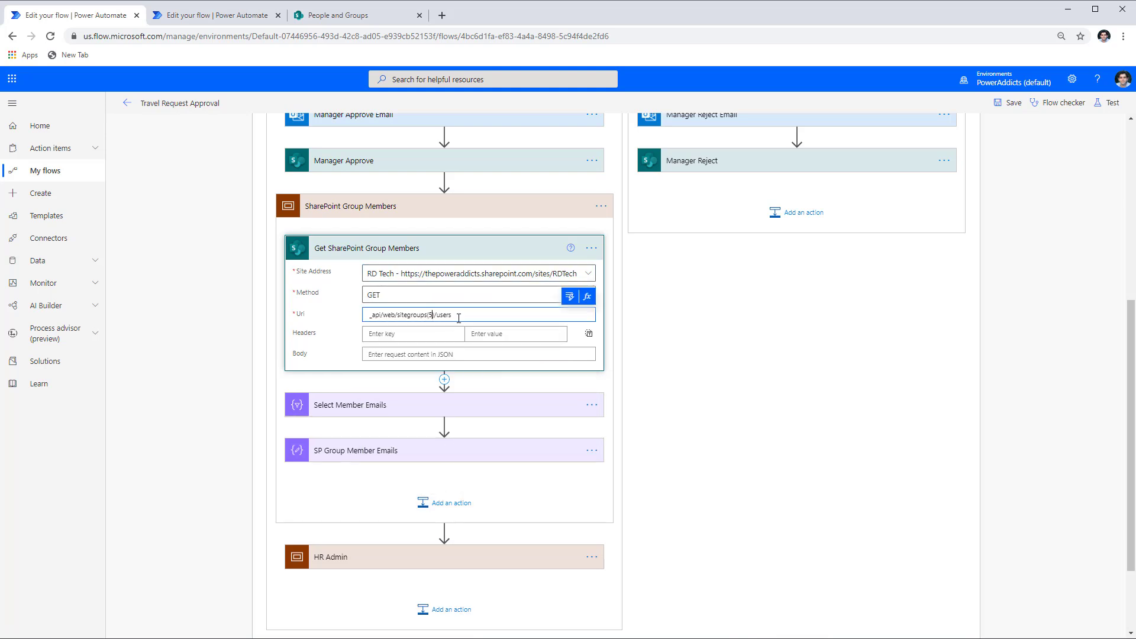
pyautogui.click(700, 337)
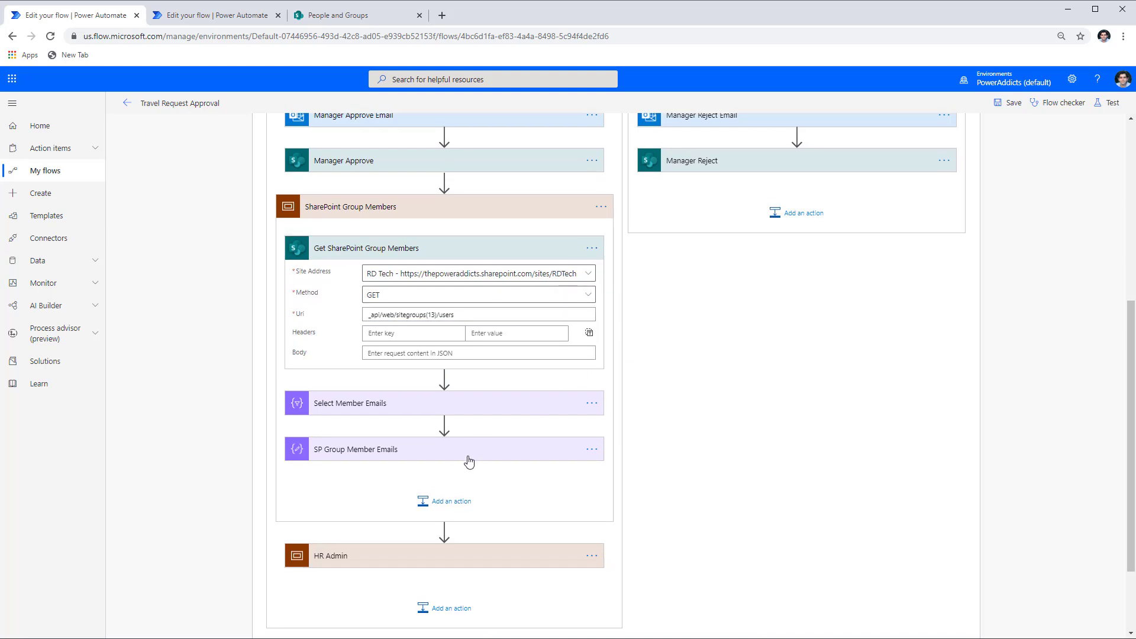
# - Replace the fixed approver in Start HR Approval's Assigned To field with the SP Group Member Emails Outputs dynamic value
pyautogui.click(348, 563)
pyautogui.scroll(-4, 578, 413)
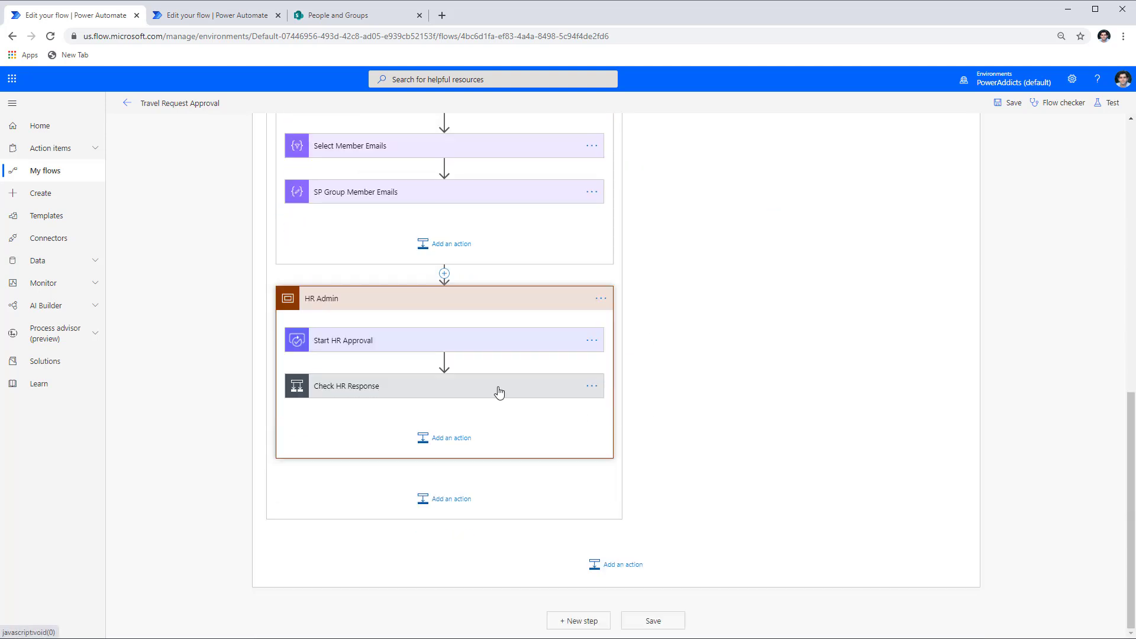
pyautogui.click(368, 338)
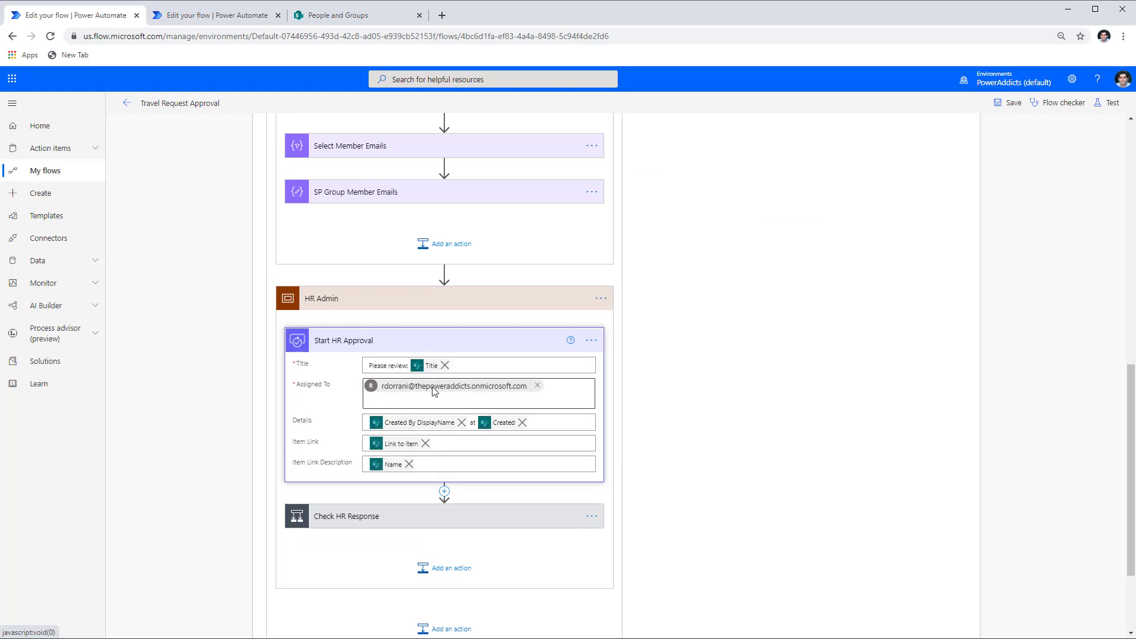
pyautogui.click(537, 386)
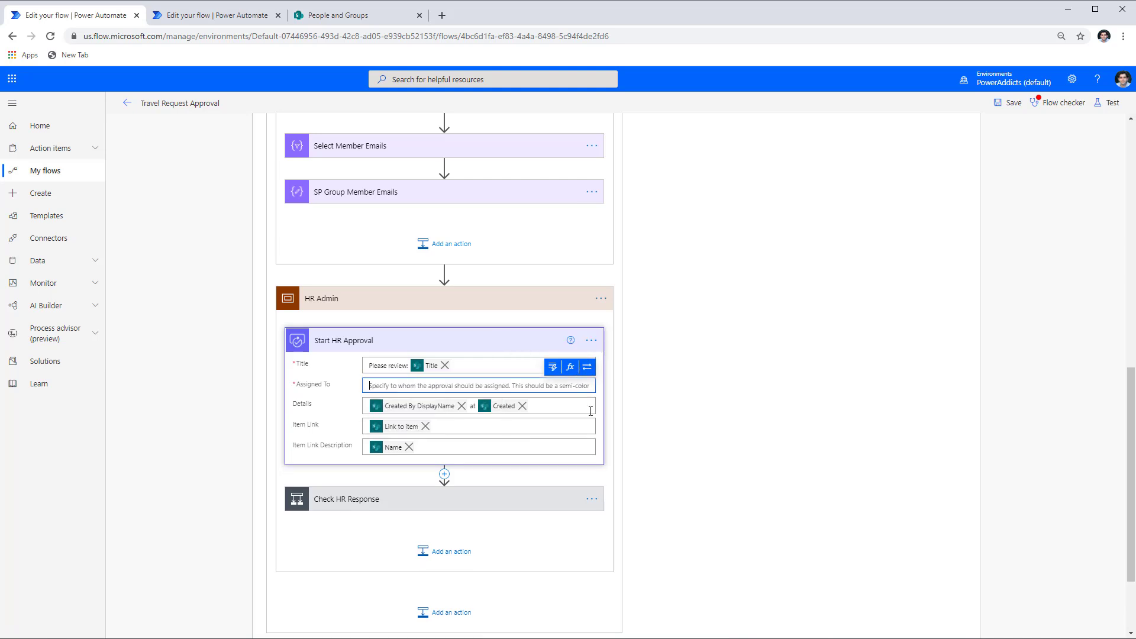
pyautogui.click(553, 366)
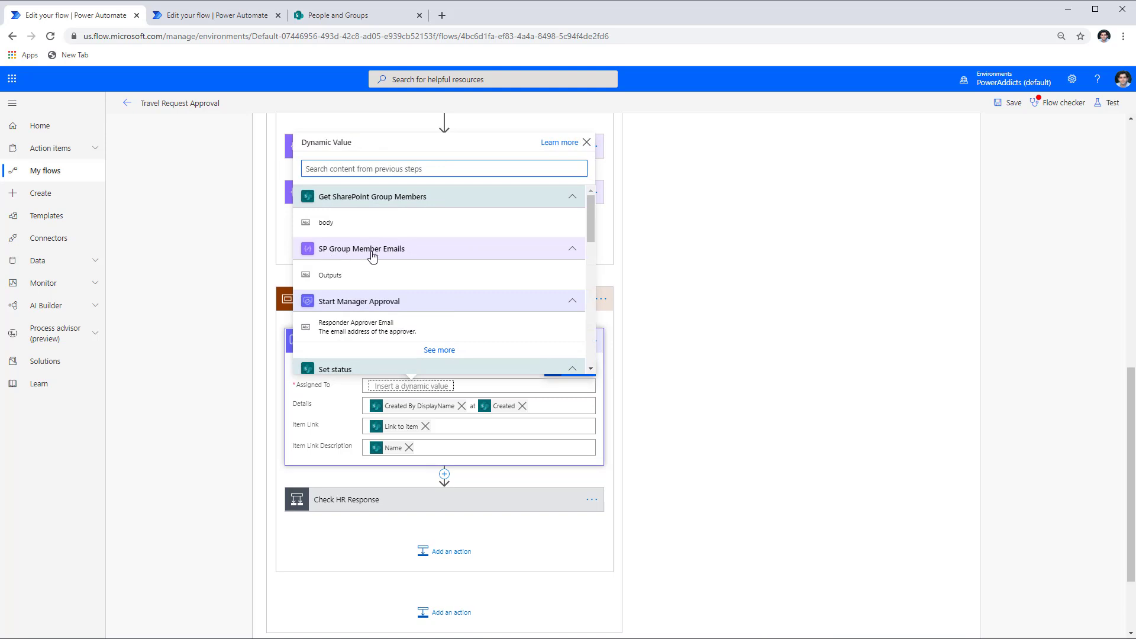
pyautogui.click(379, 276)
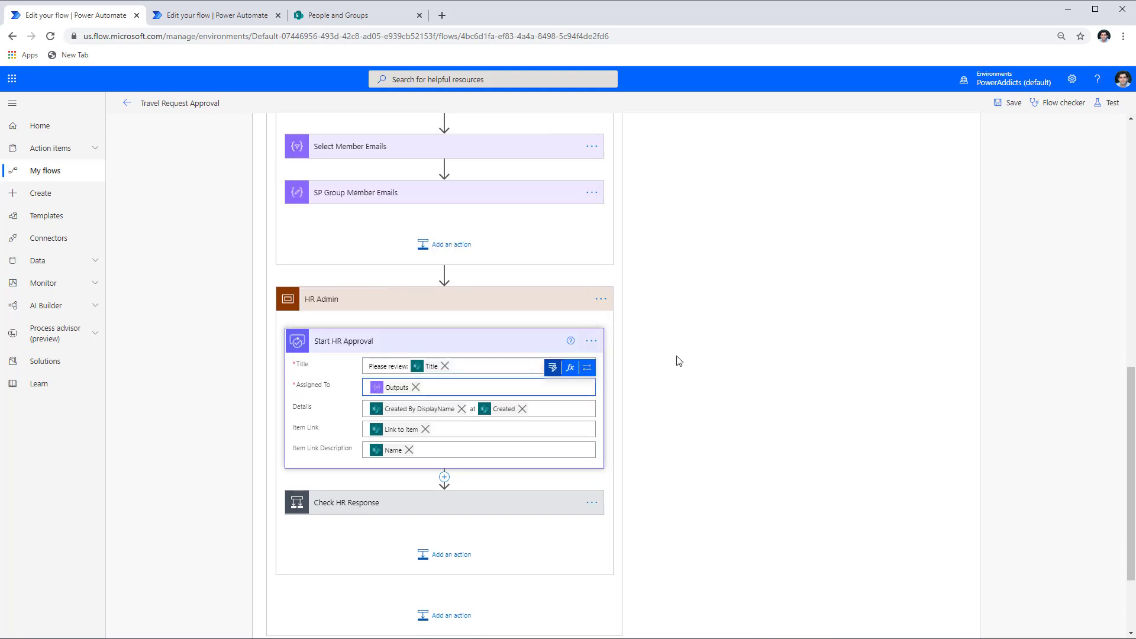
pyautogui.scroll(3, 679, 361)
pyautogui.scroll(-2, 680, 364)
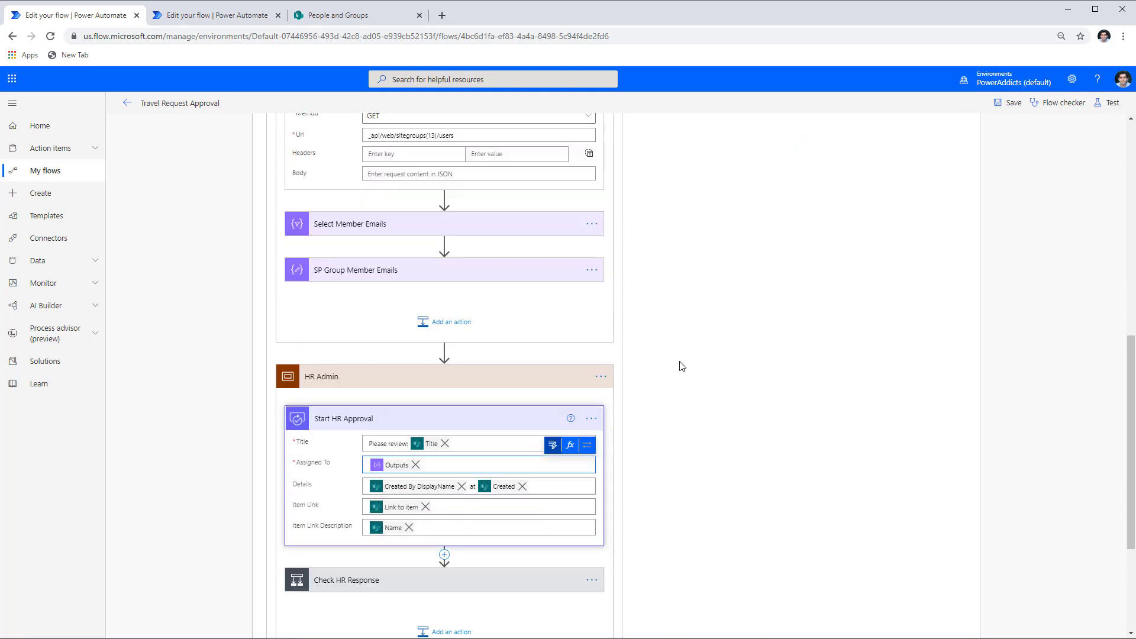
pyautogui.scroll(1, 682, 366)
pyautogui.scroll(1, 682, 367)
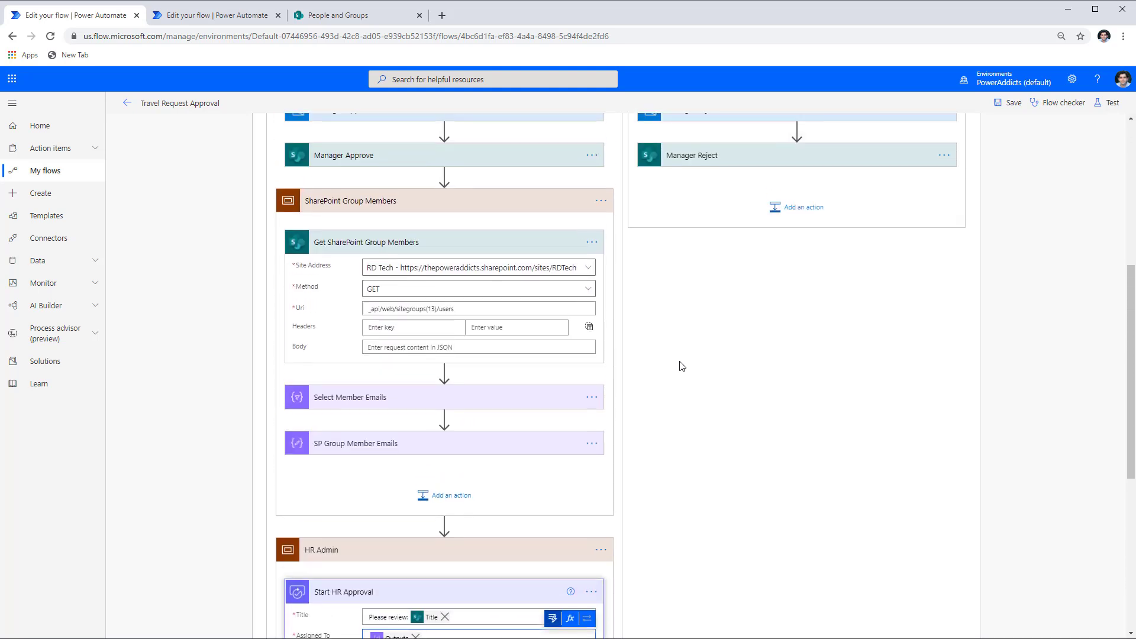